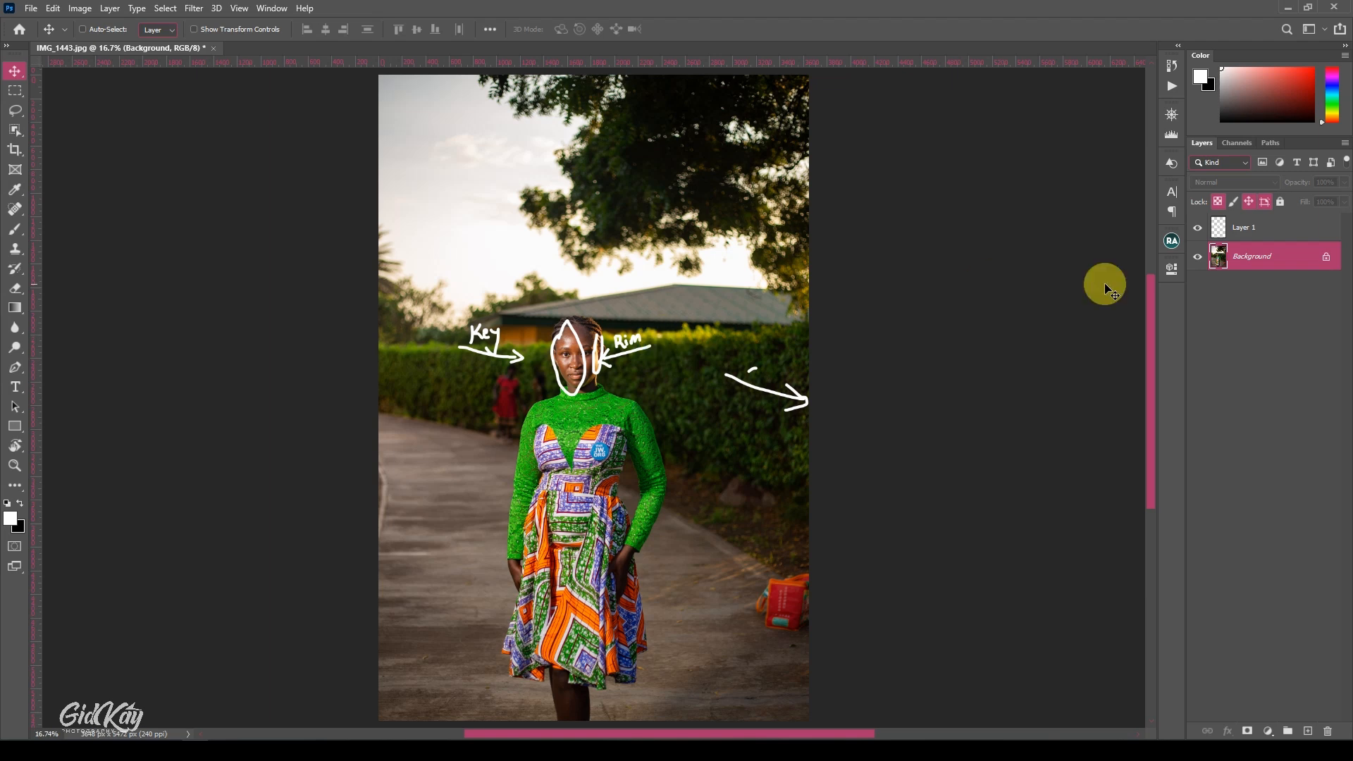
- Hide and delete Layer 1, which holds the hand-drawn Key and Rim light annotations
click(1197, 227)
click(1241, 228)
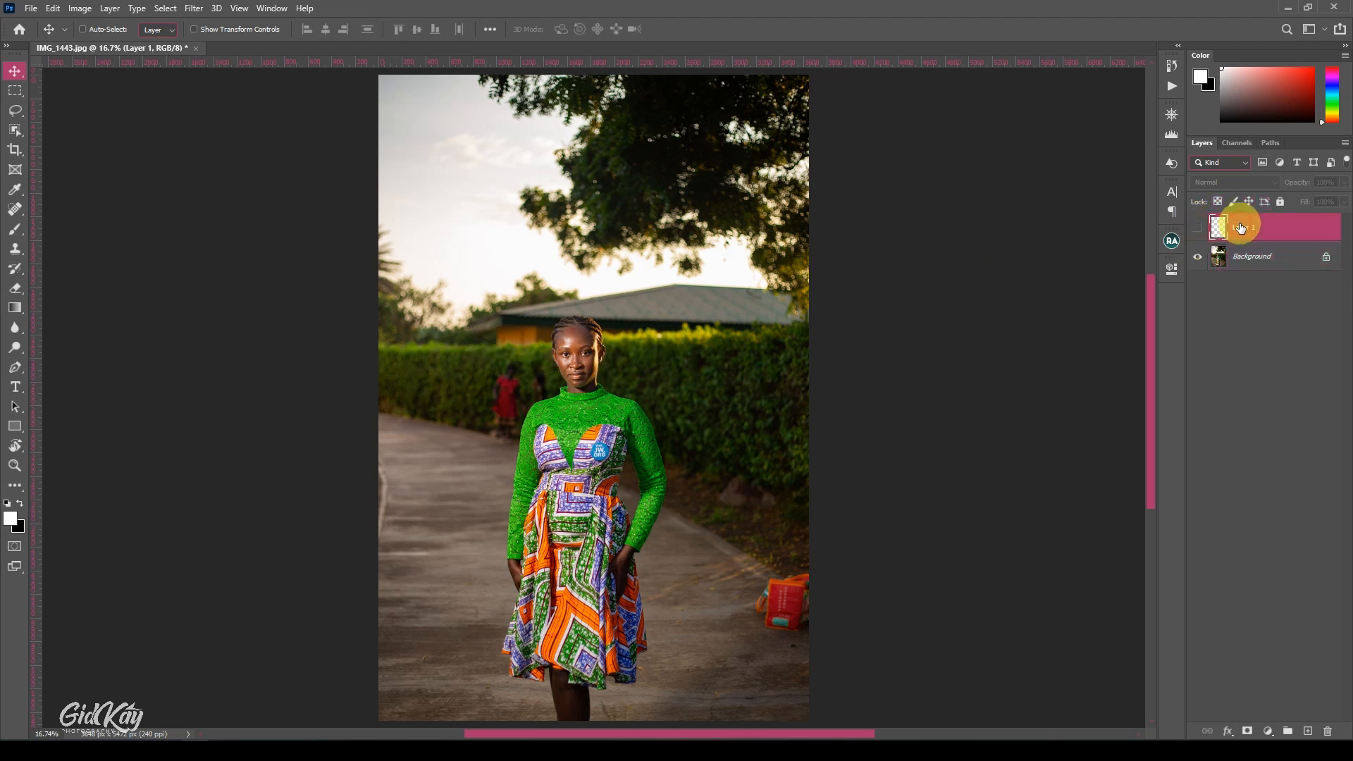
key(Delete)
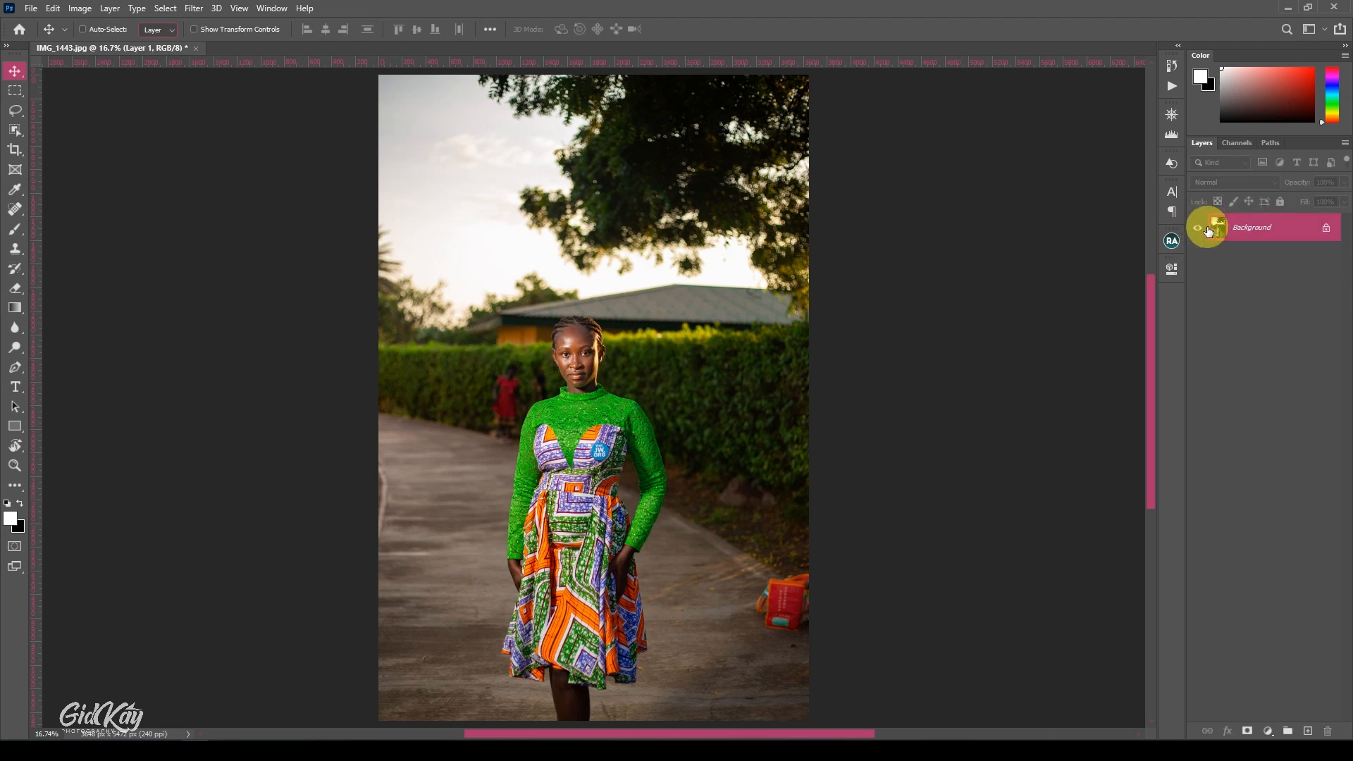
- Crop the photo to a 4:5 (8:10) ratio, framed tightly around the woman from above her head to her dress
scroll(637, 380, down, 1)
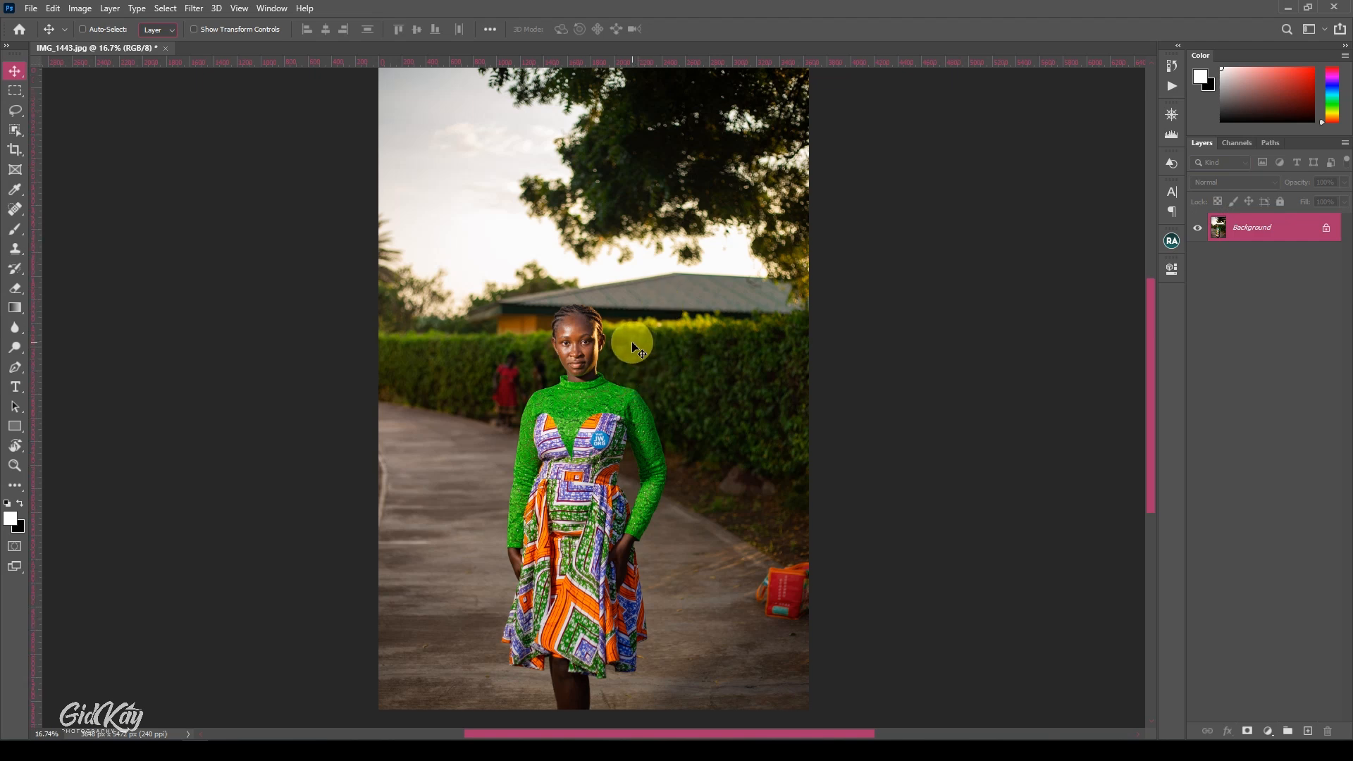
key(c)
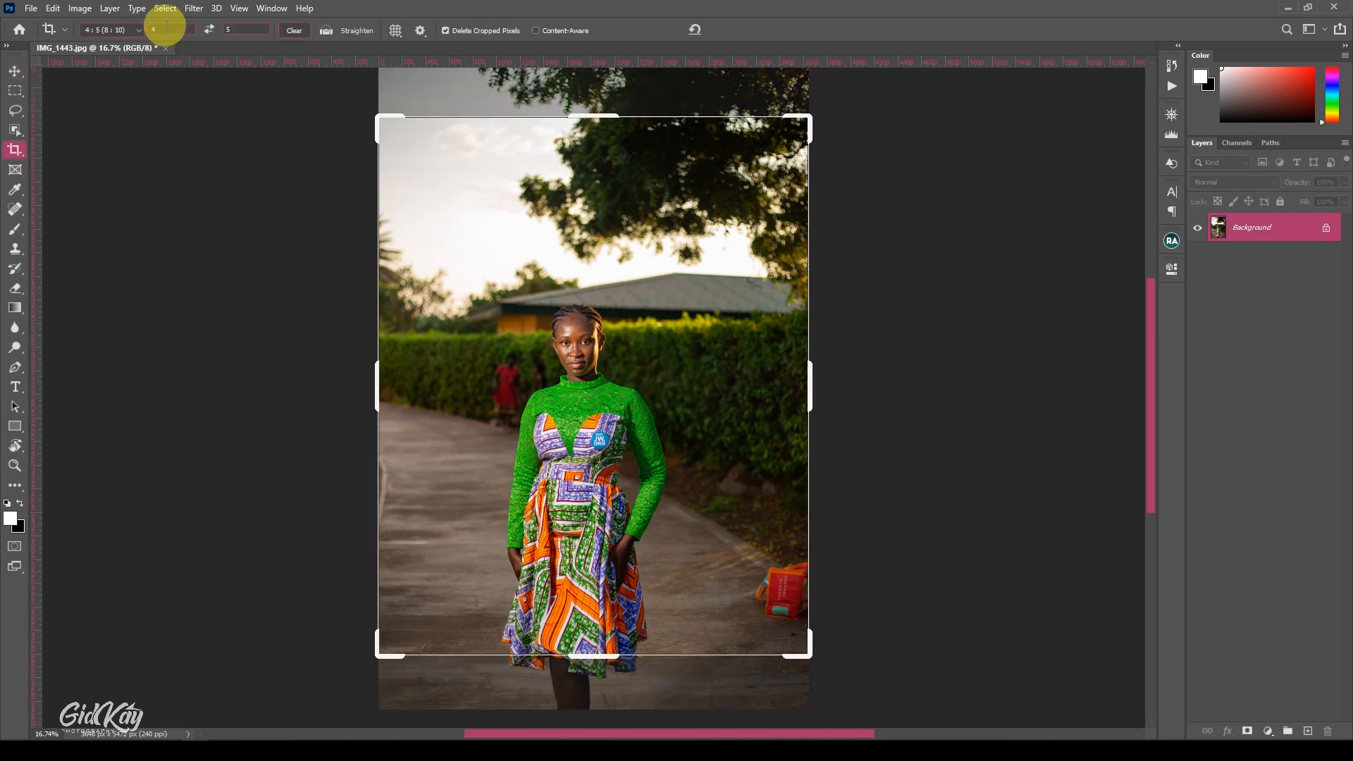
click(129, 30)
click(129, 96)
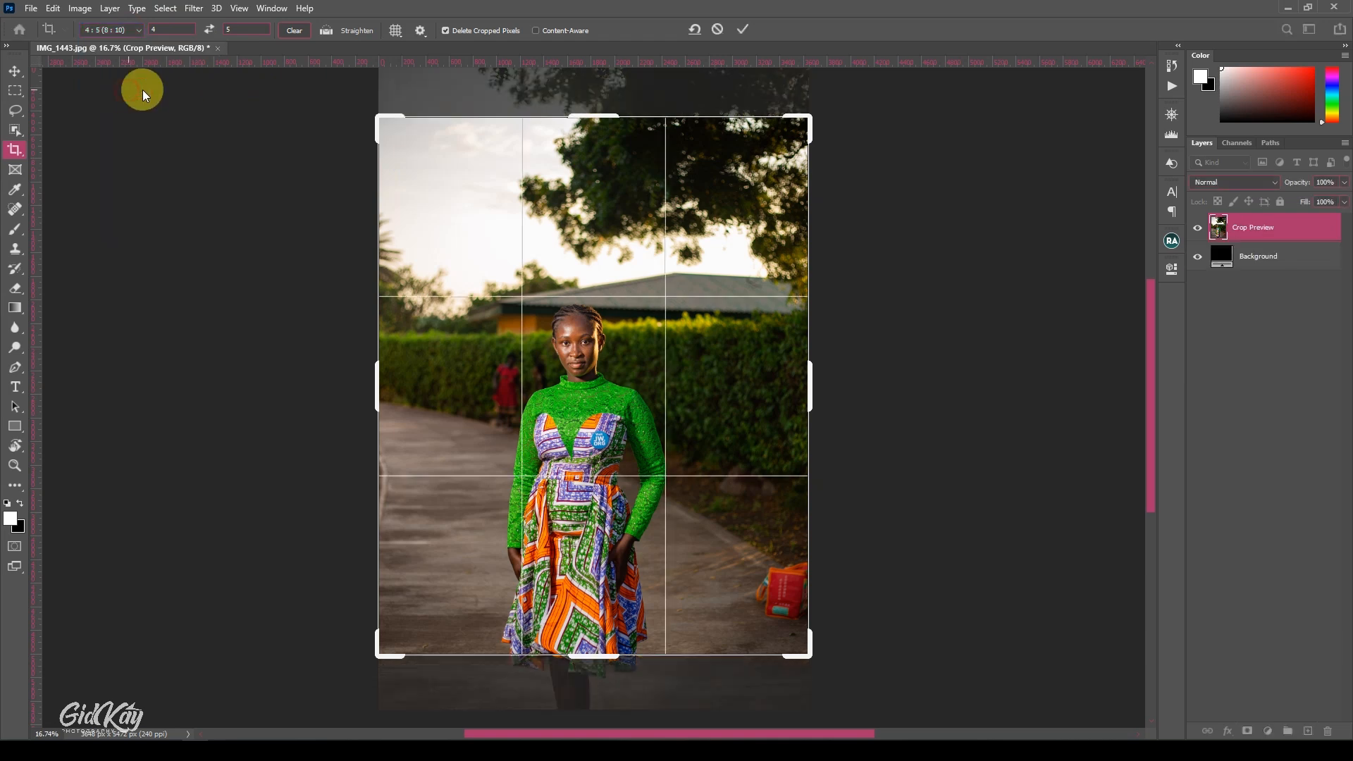
drag(799, 113, 739, 194)
mouse_move(626, 290)
mouse_down()
mouse_move(643, 281)
mouse_move(638, 301)
mouse_up()
key(Return)
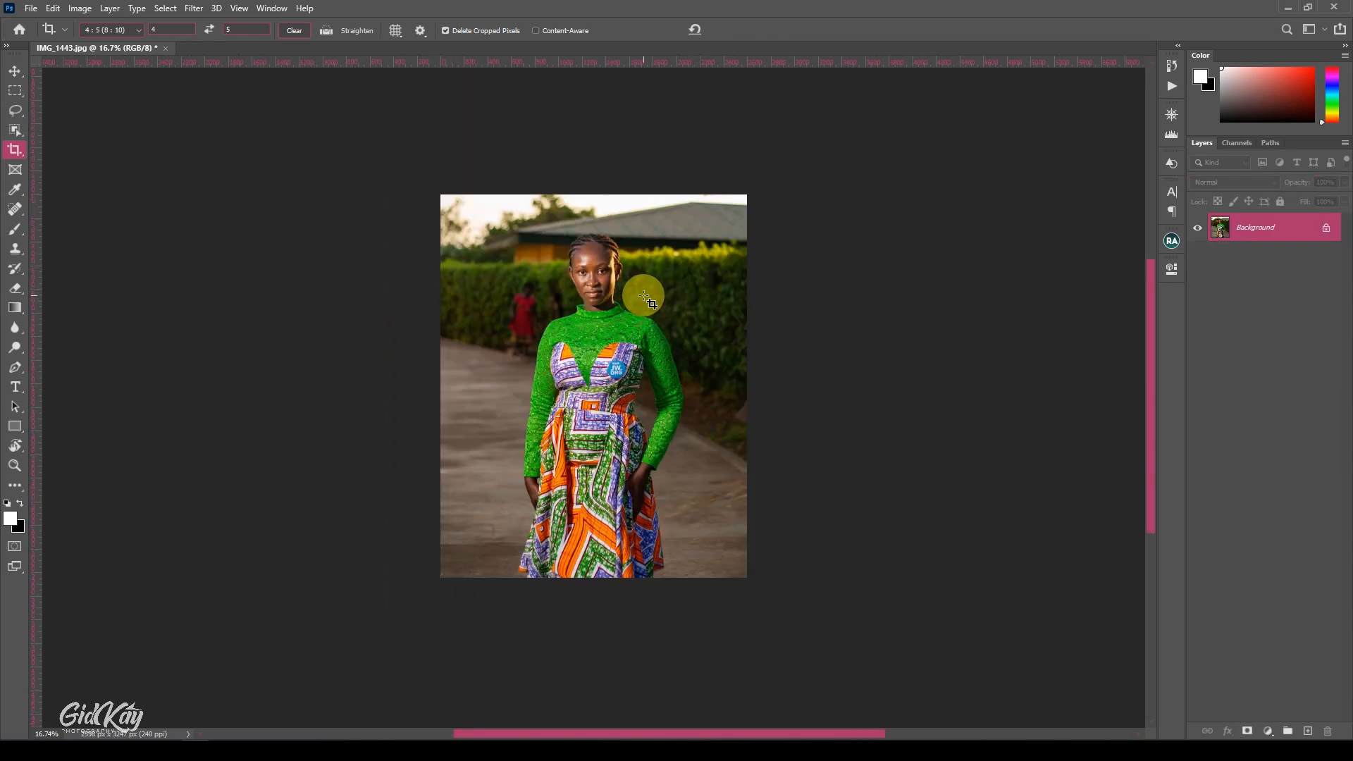
- Duplicate the Background layer for retouching the woman's face
scroll(643, 296, up, 2)
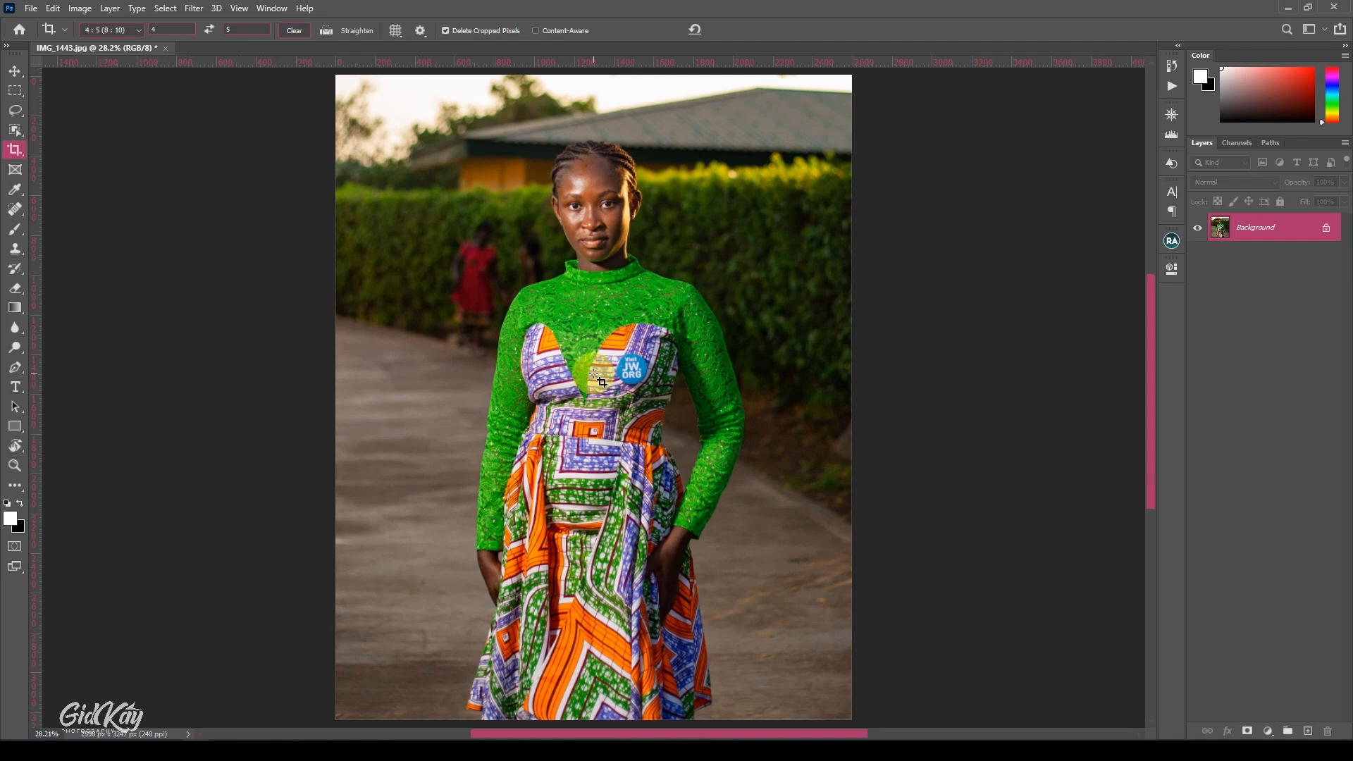
scroll(588, 222, up, 2)
scroll(592, 219, up, 2)
scroll(601, 212, up, 2)
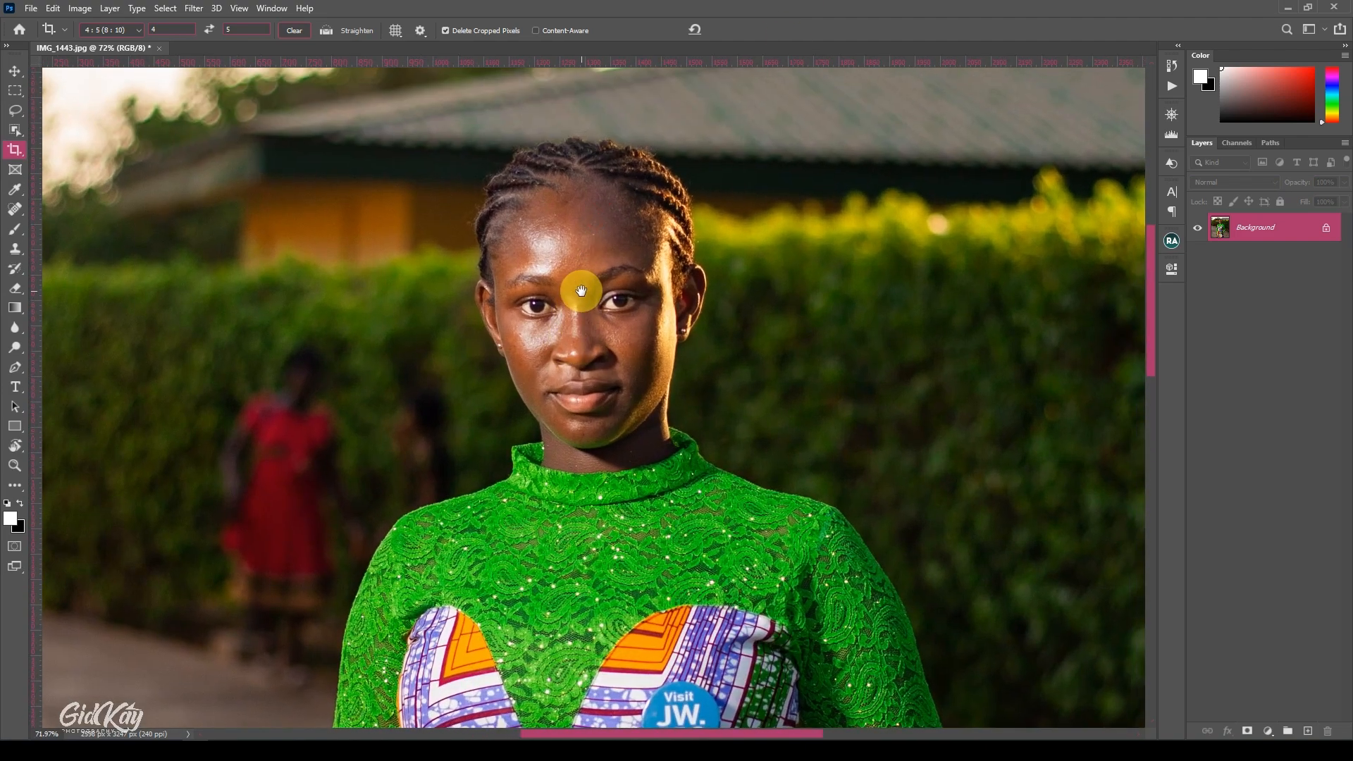
drag(583, 290, 584, 275)
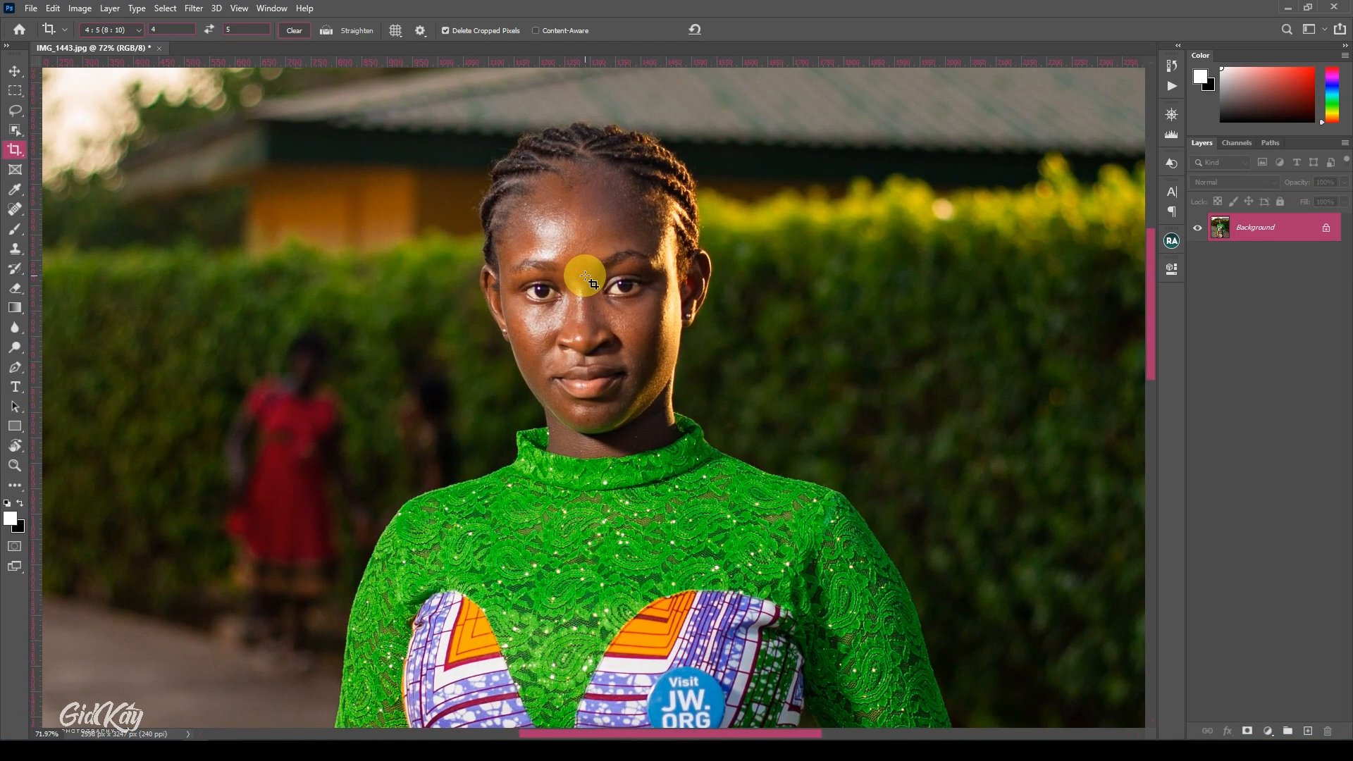
key(ctrl)
key(ctrl+j)
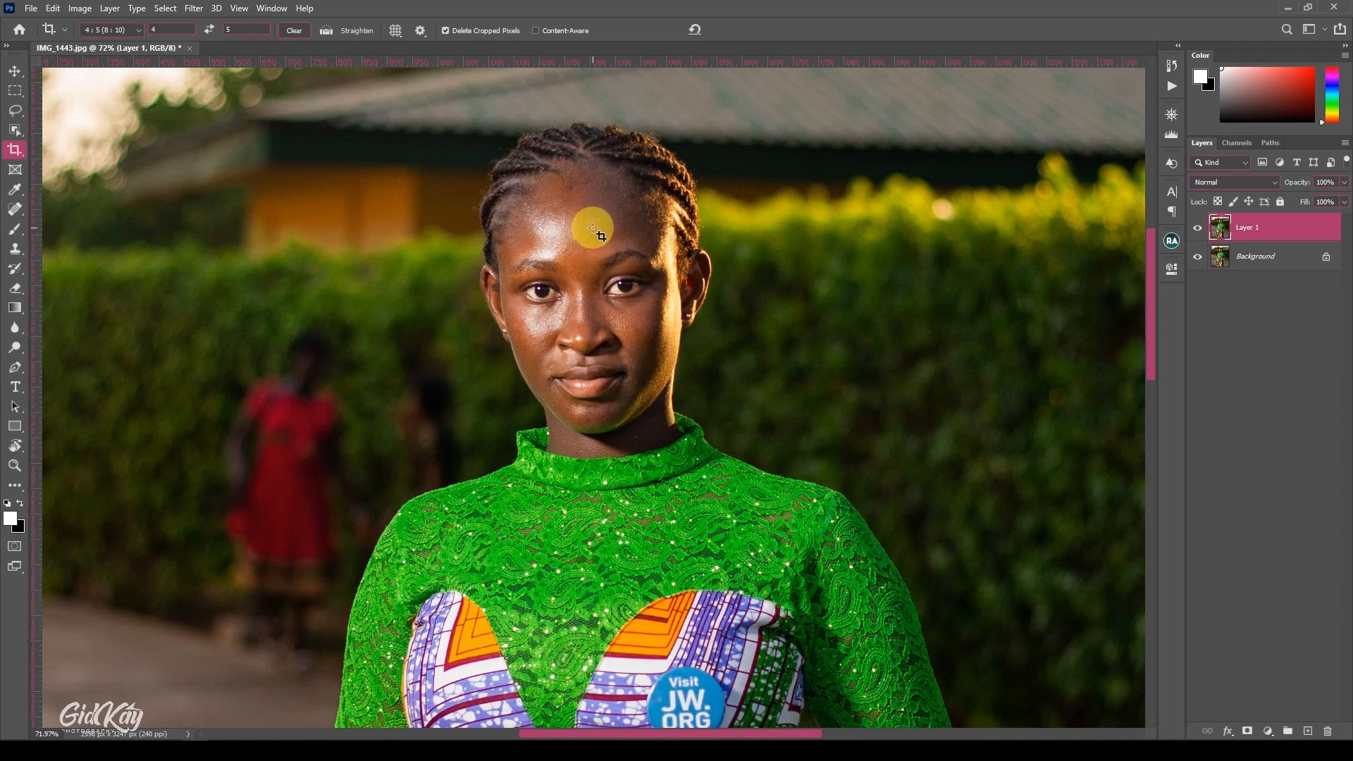
- Remove the blemishes on the woman's face with the Content-Aware Spot Healing Brush, using a small brush of about 10 to 15 px
click(15, 208)
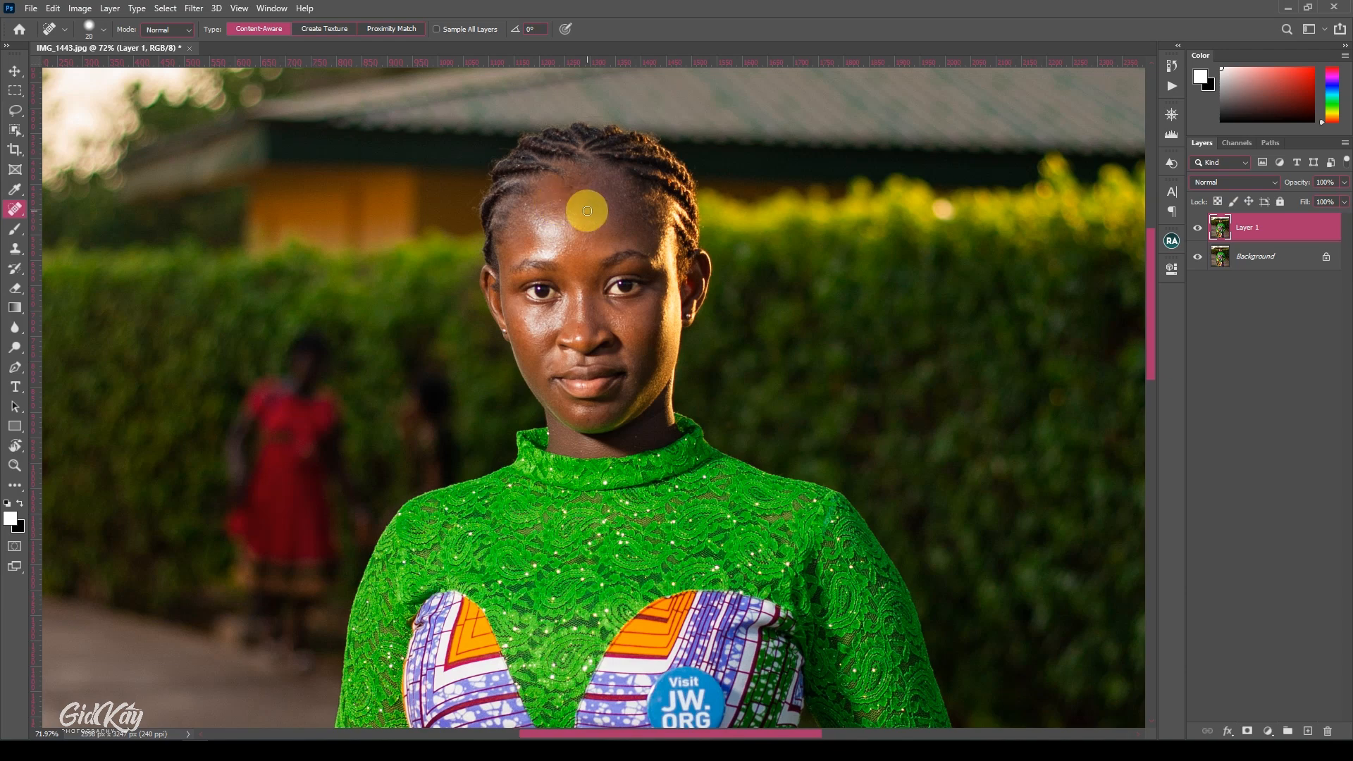
scroll(592, 211, down, 1)
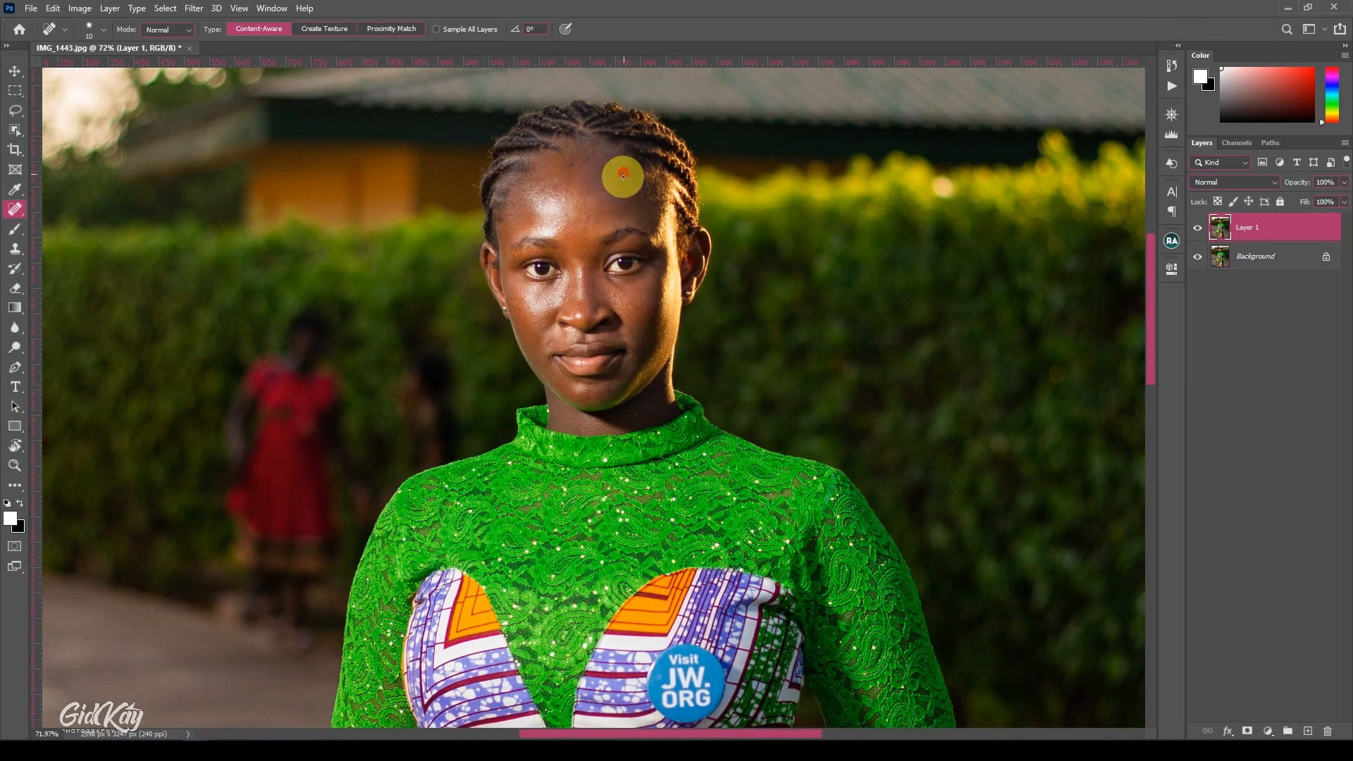
scroll(570, 263, down, 1)
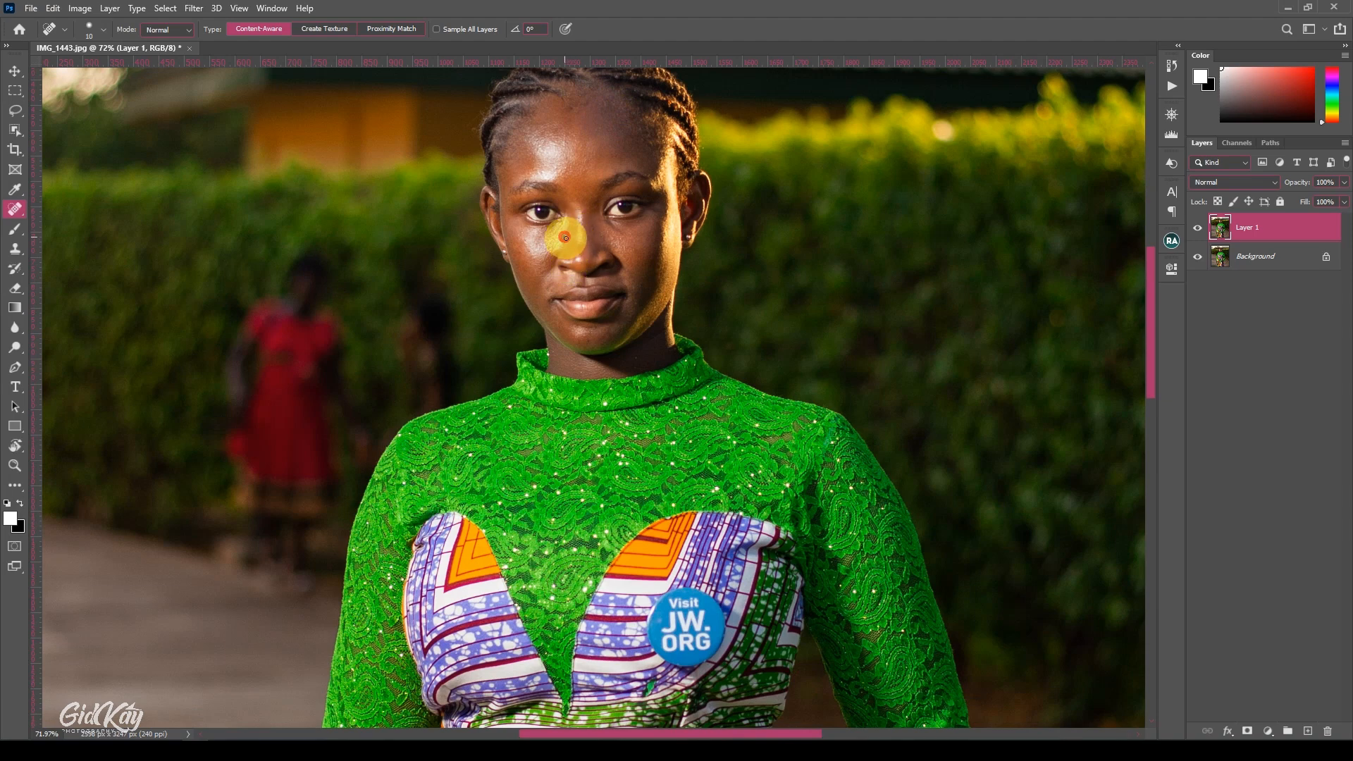
scroll(620, 232, down, 1)
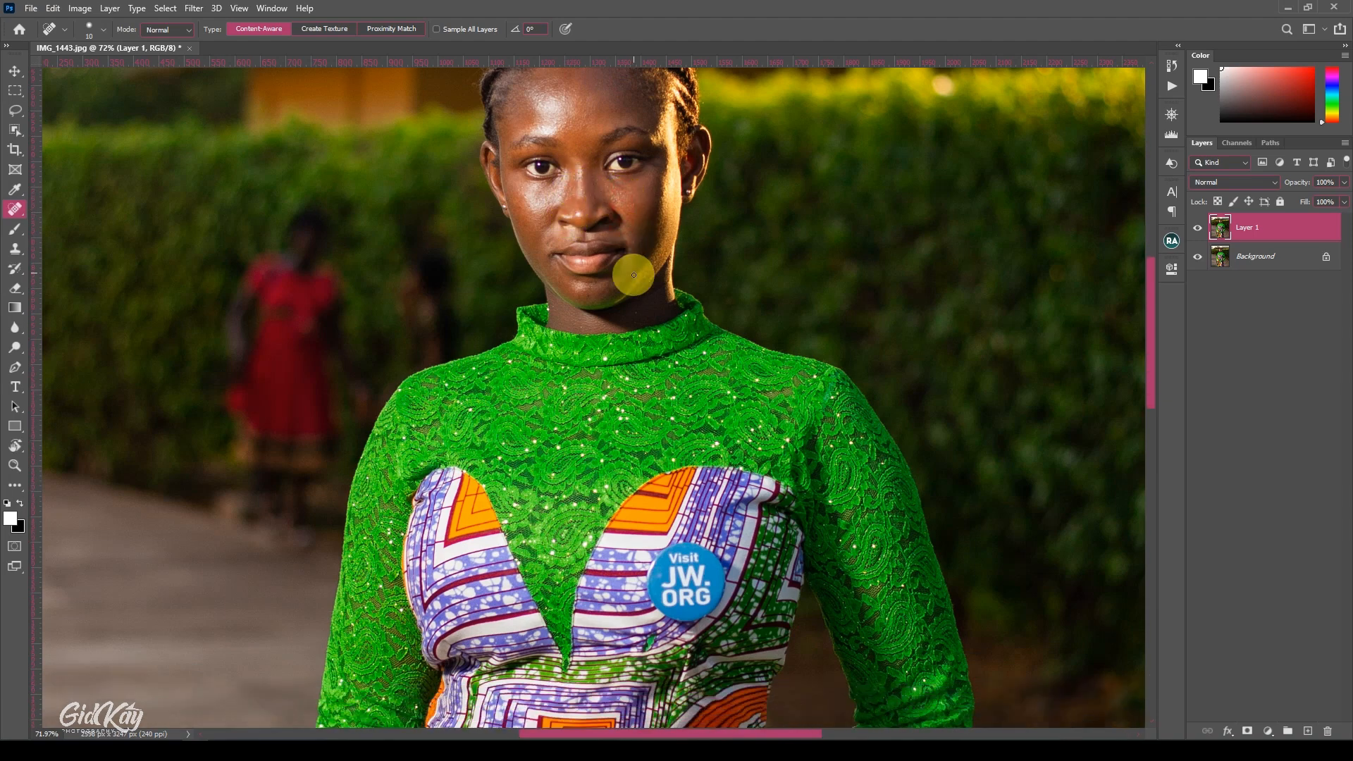
key(bracketright)
scroll(616, 336, down, 1)
scroll(616, 336, down, 3)
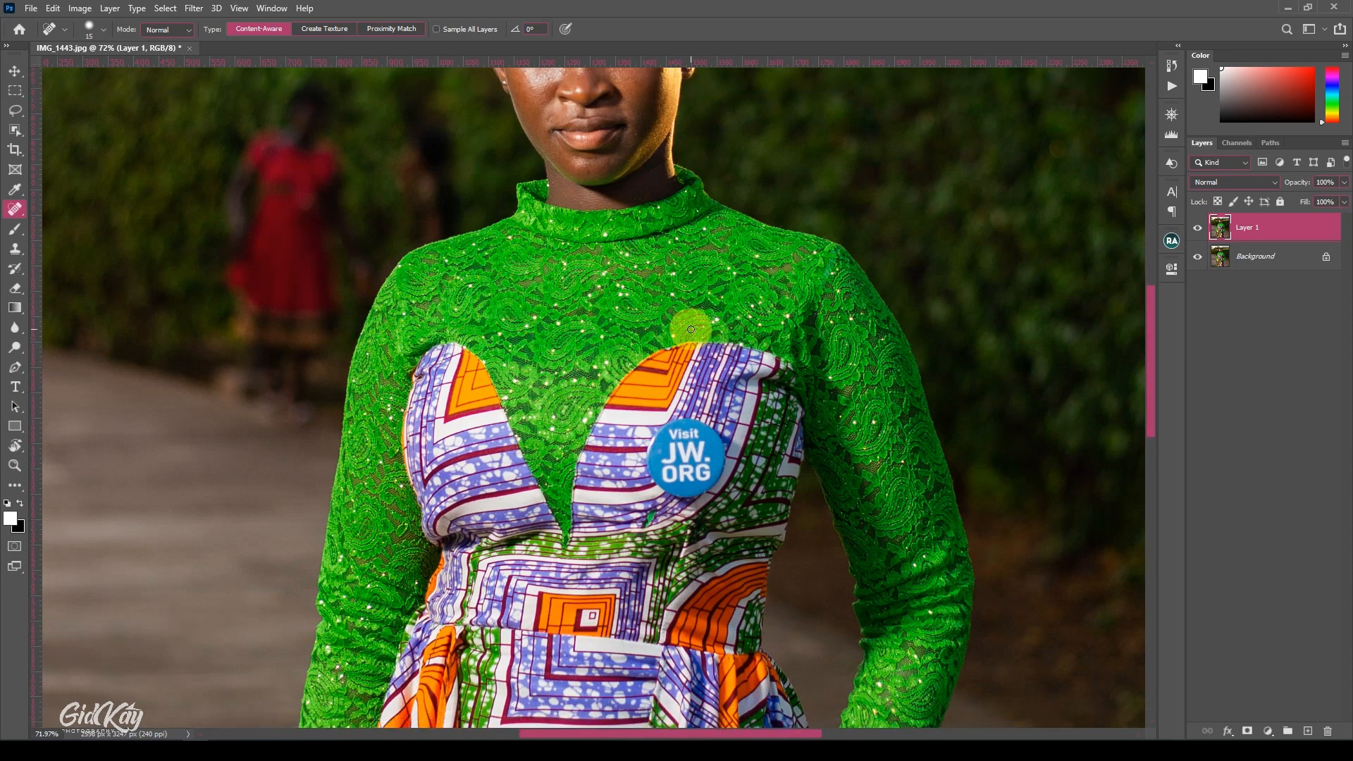
key(ctrl+0)
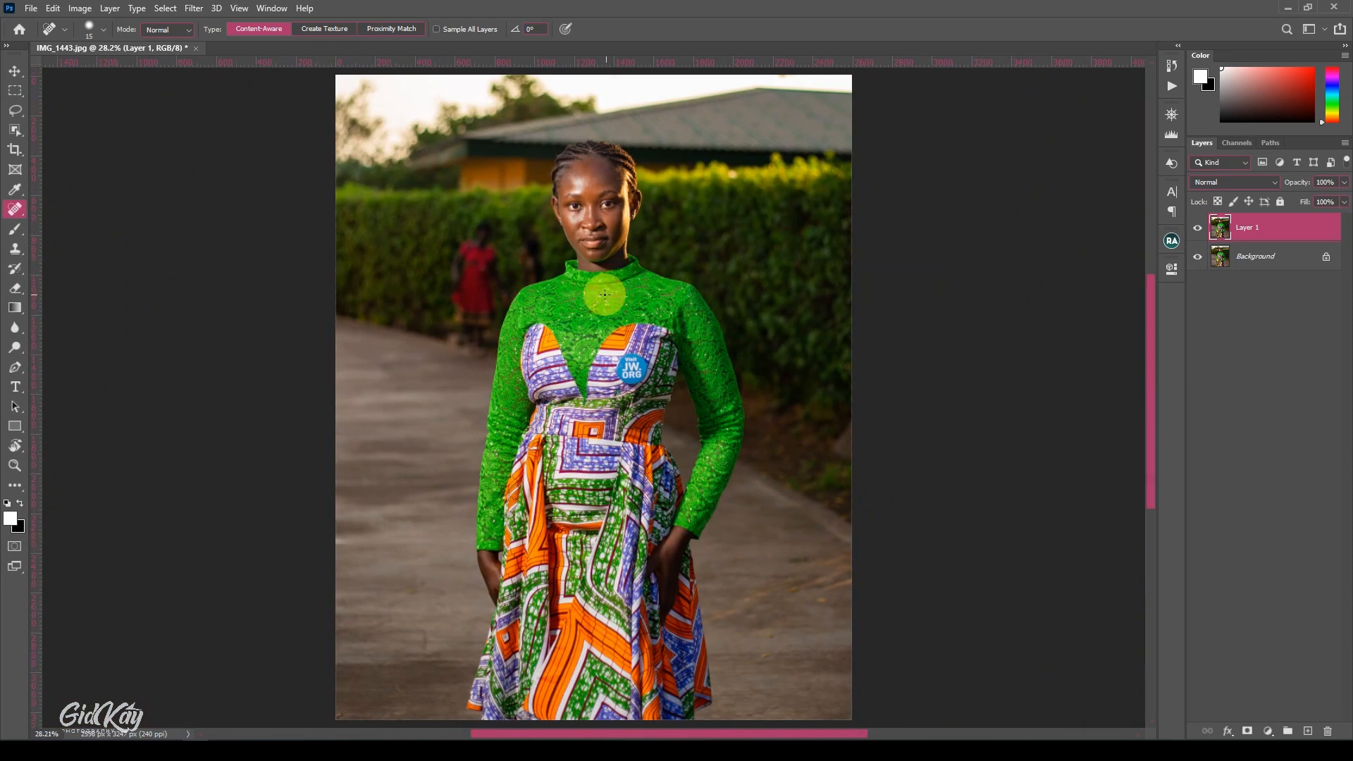
- Duplicate the healed Layer 1 twice
key(v)
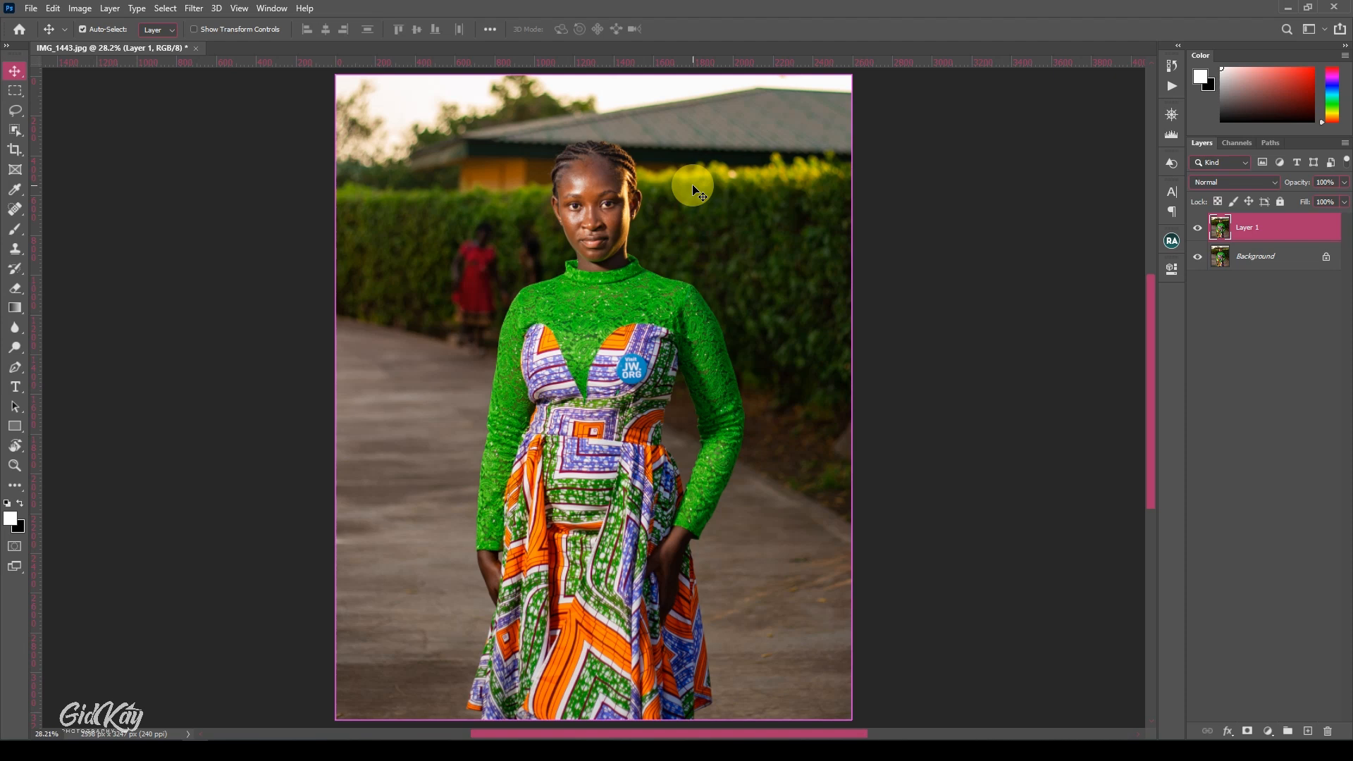
key(ctrl+j)
key(ctrl+j)
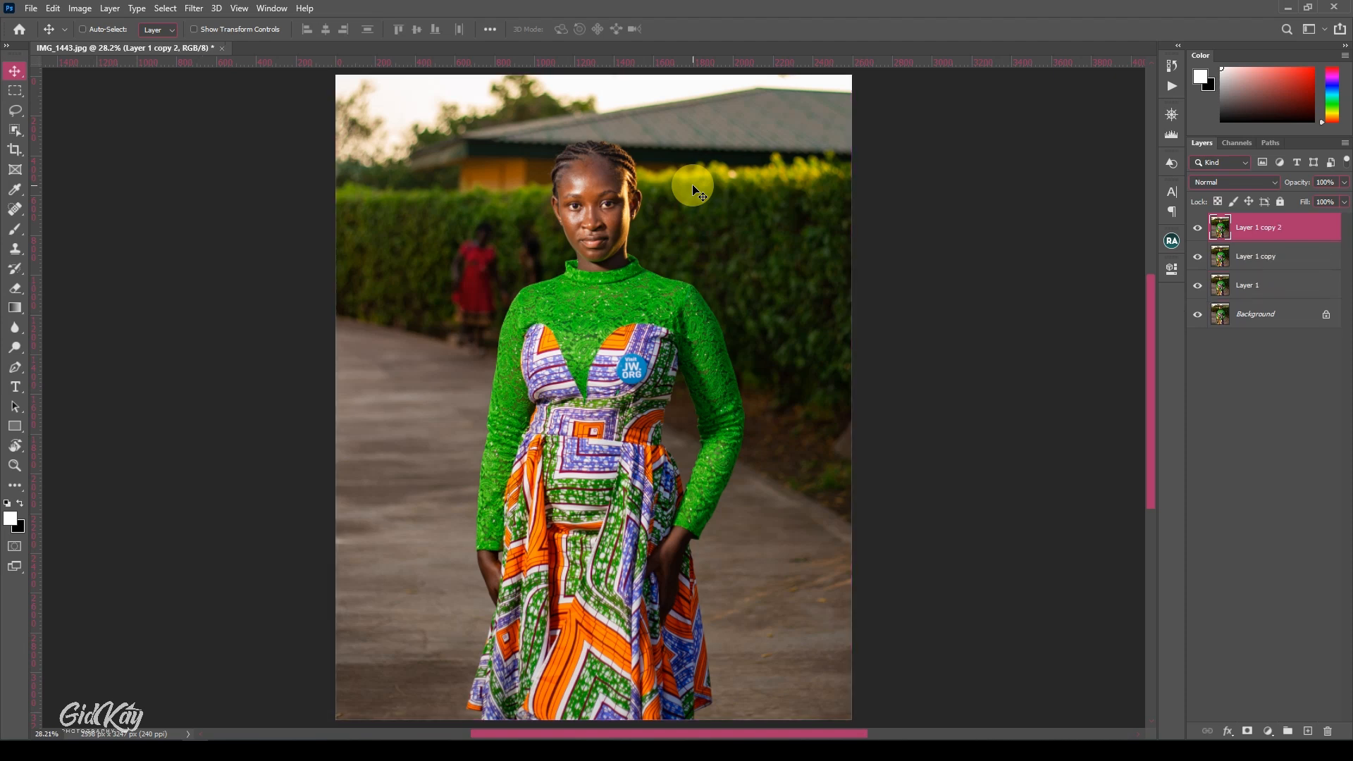
- Hide the topmost layer copy and rename the copy beneath it BLUR
scroll(615, 185, down, 2)
scroll(708, 221, up, 1)
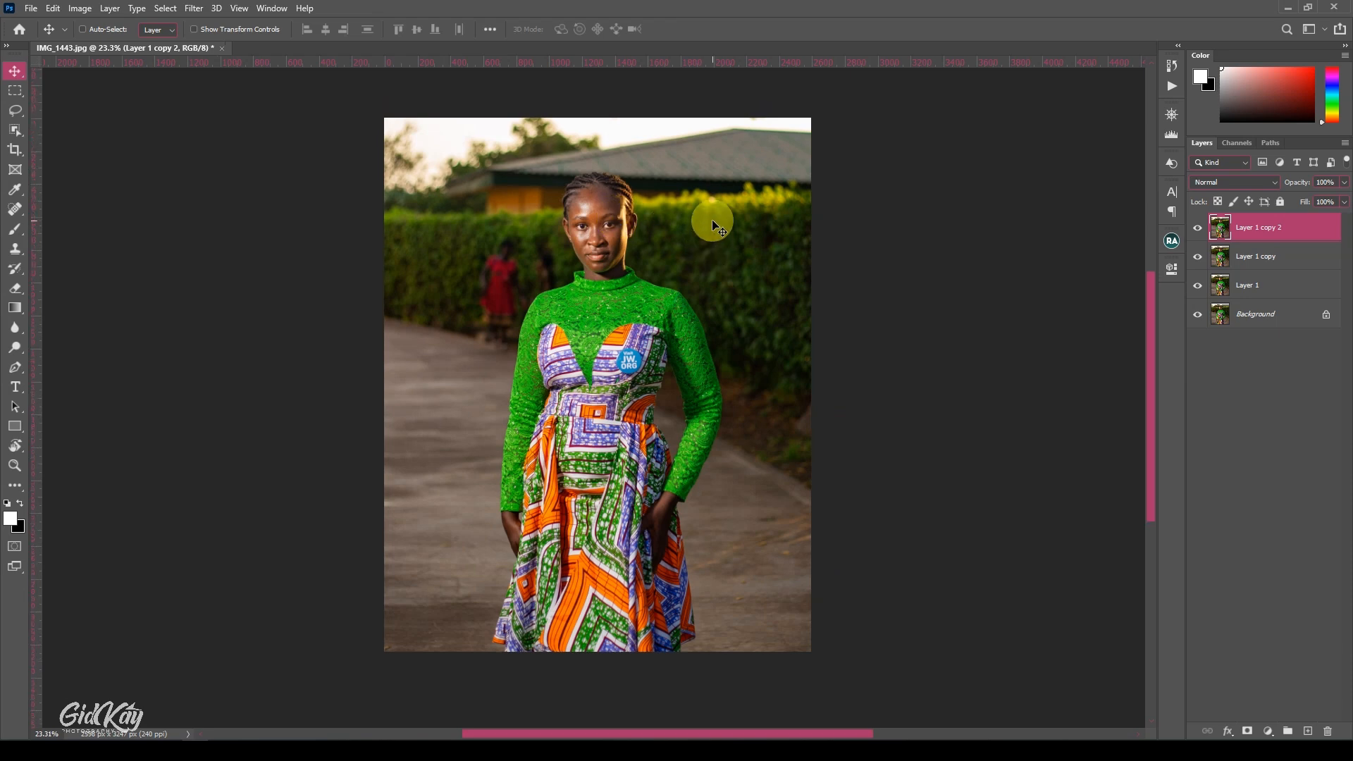
click(1197, 227)
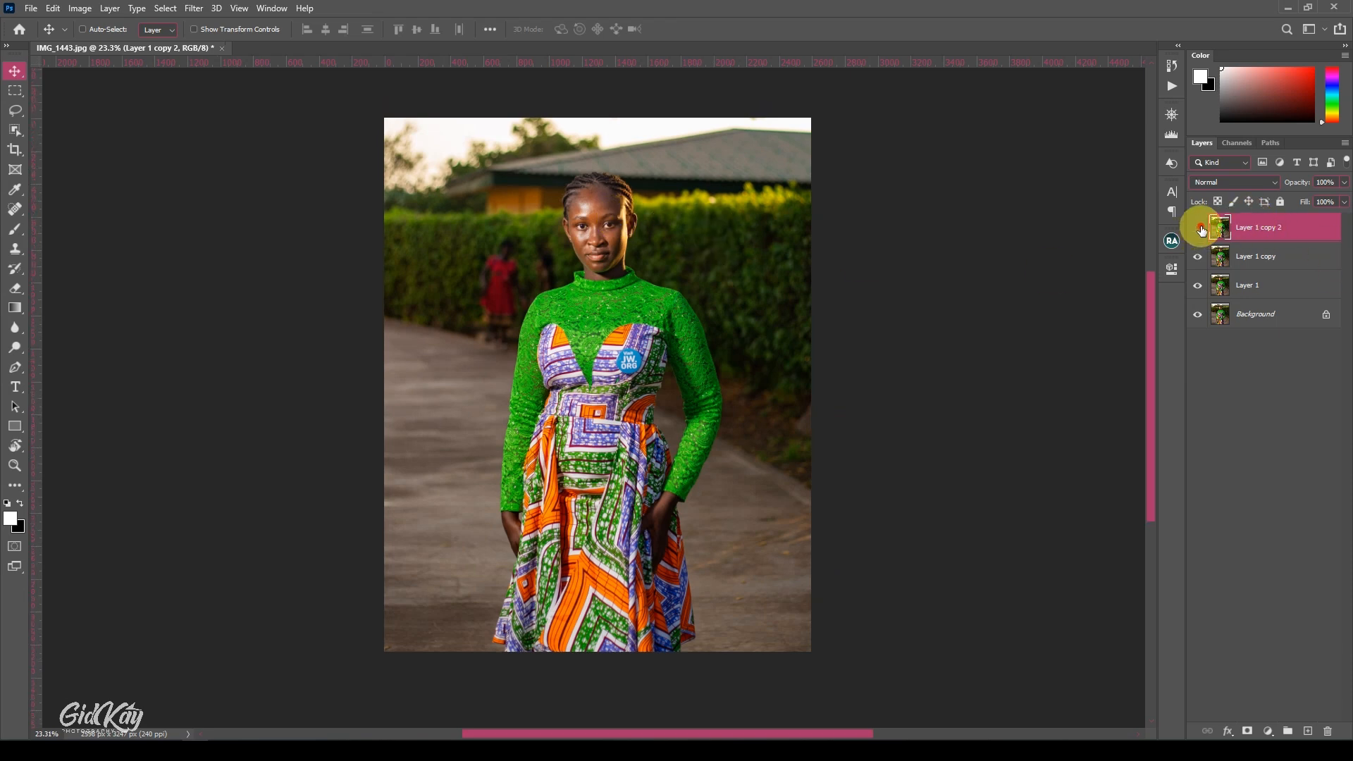
click(1248, 256)
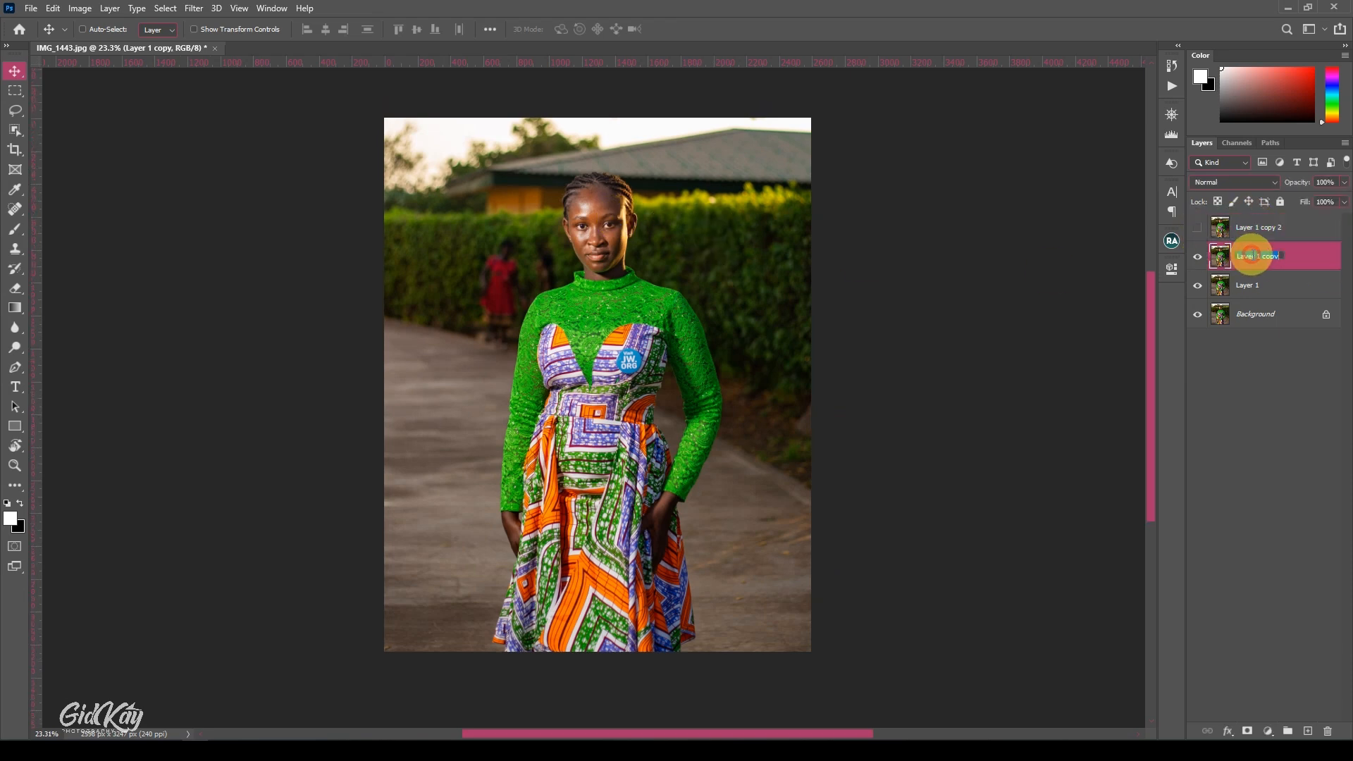
double_click(1234, 256)
key(BackSpace)
text(BLUR)
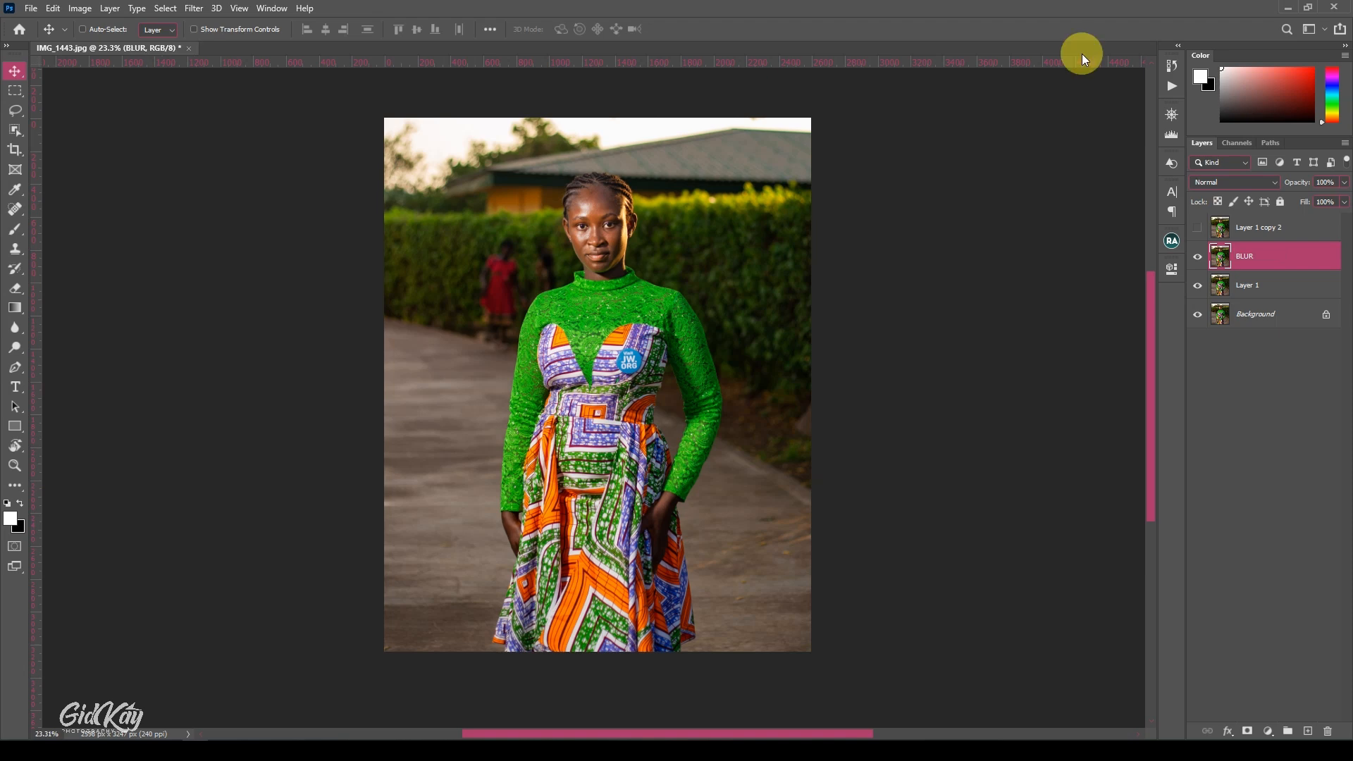
- Rename the hidden topmost layer copy TEXTURE
double_click(1267, 226)
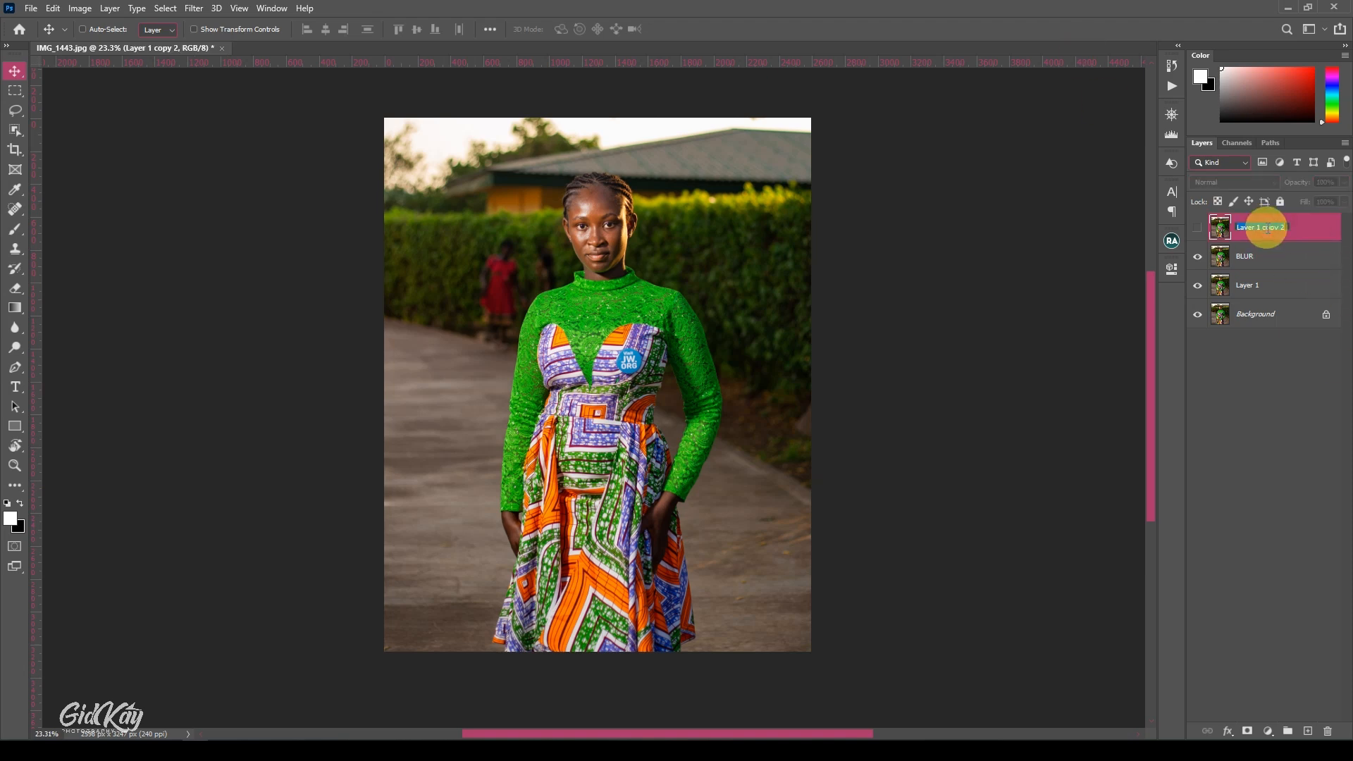
text(TEXTURE)
key(Return)
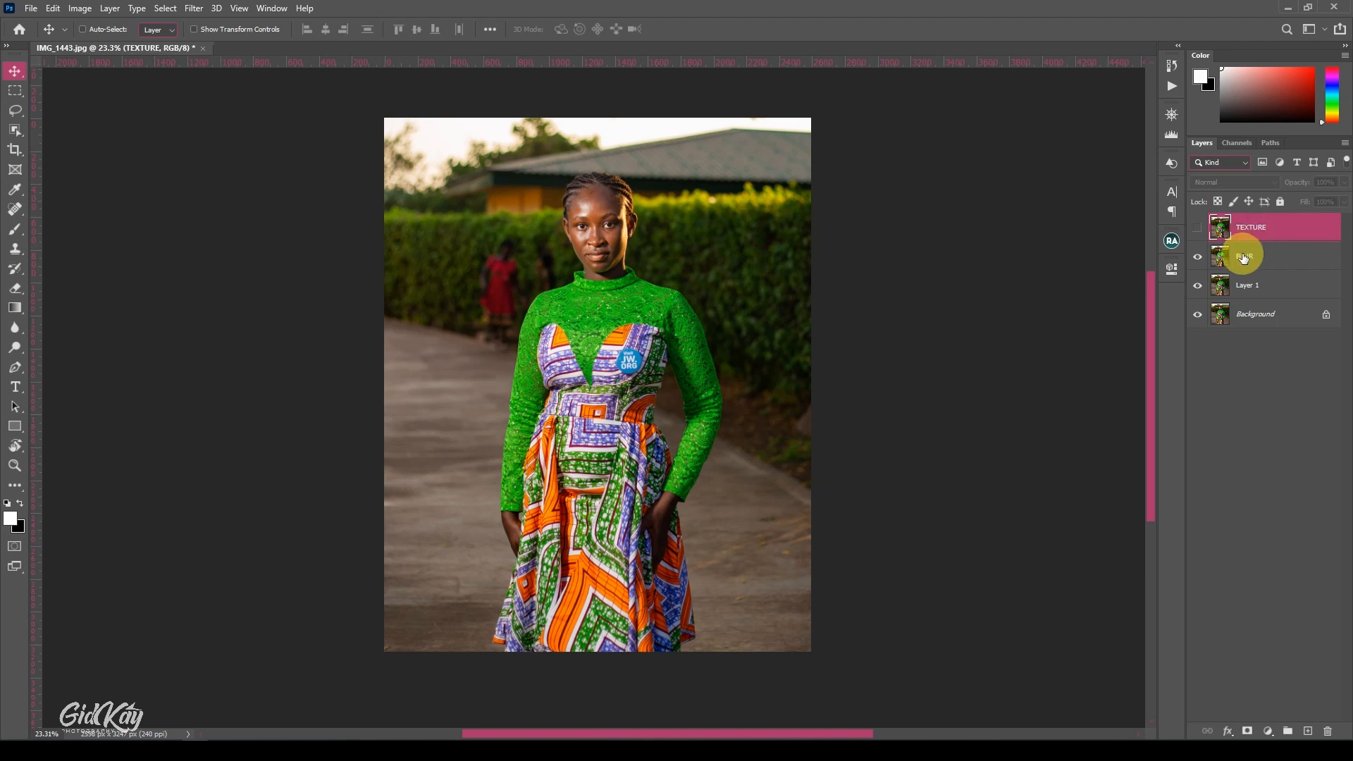
- Apply a Gaussian Blur with a 5-pixel radius to the BLUR layer, checking the face in the filter preview at 17%
click(1257, 257)
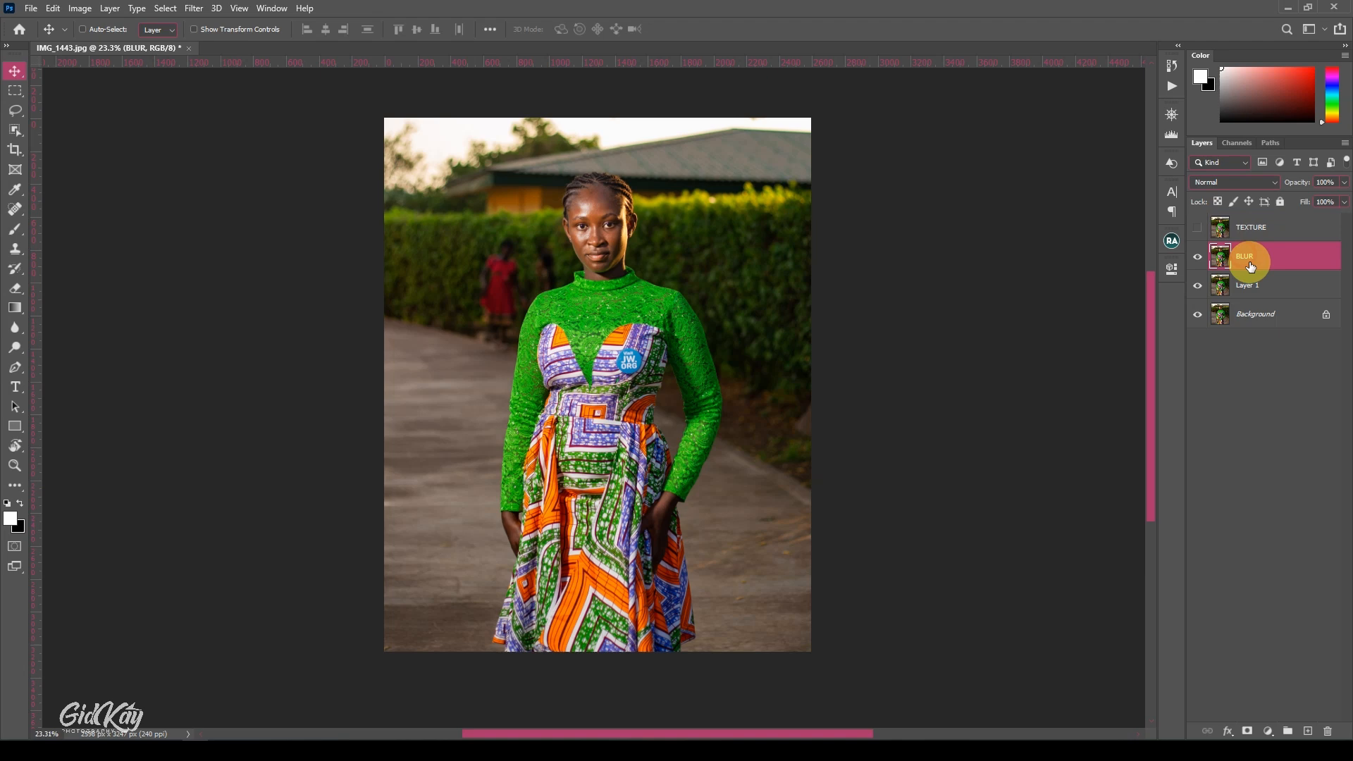
click(1199, 229)
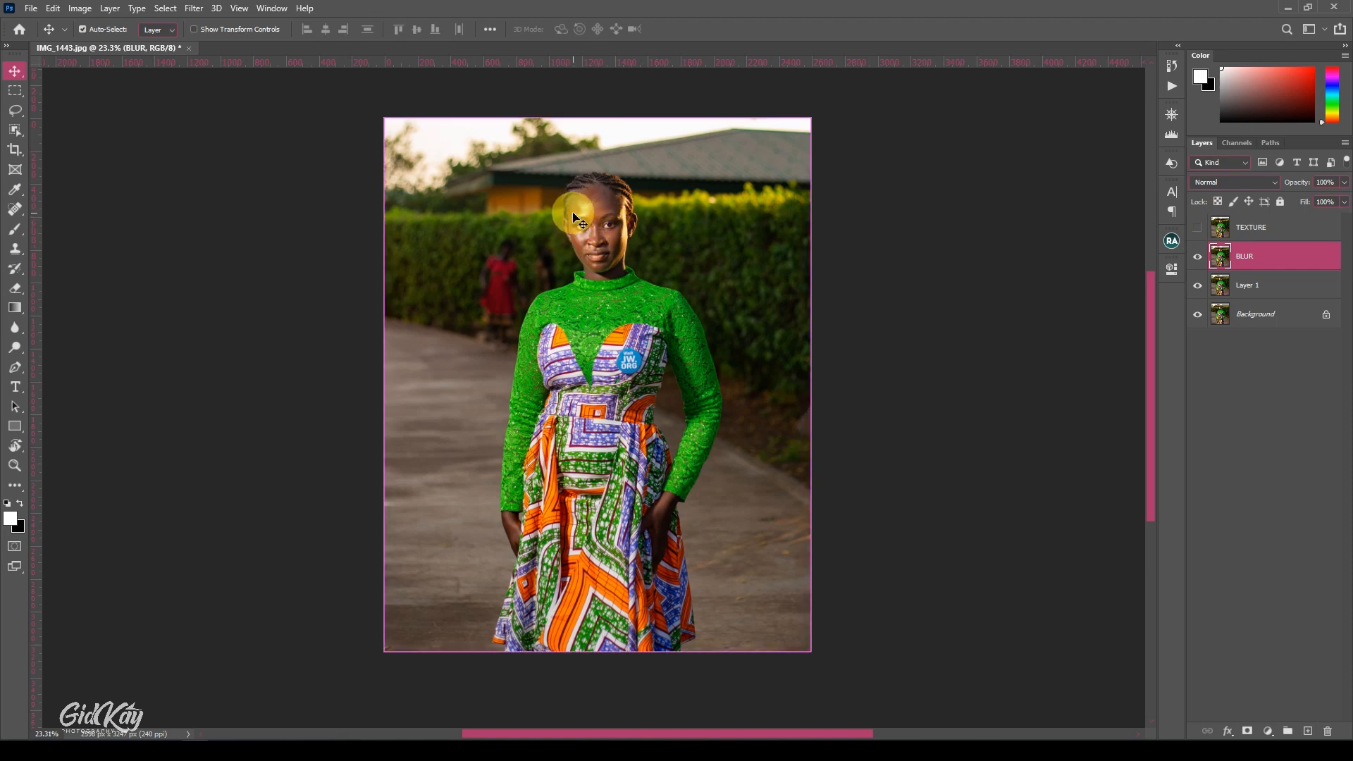
scroll(563, 215, up, 2)
click(193, 7)
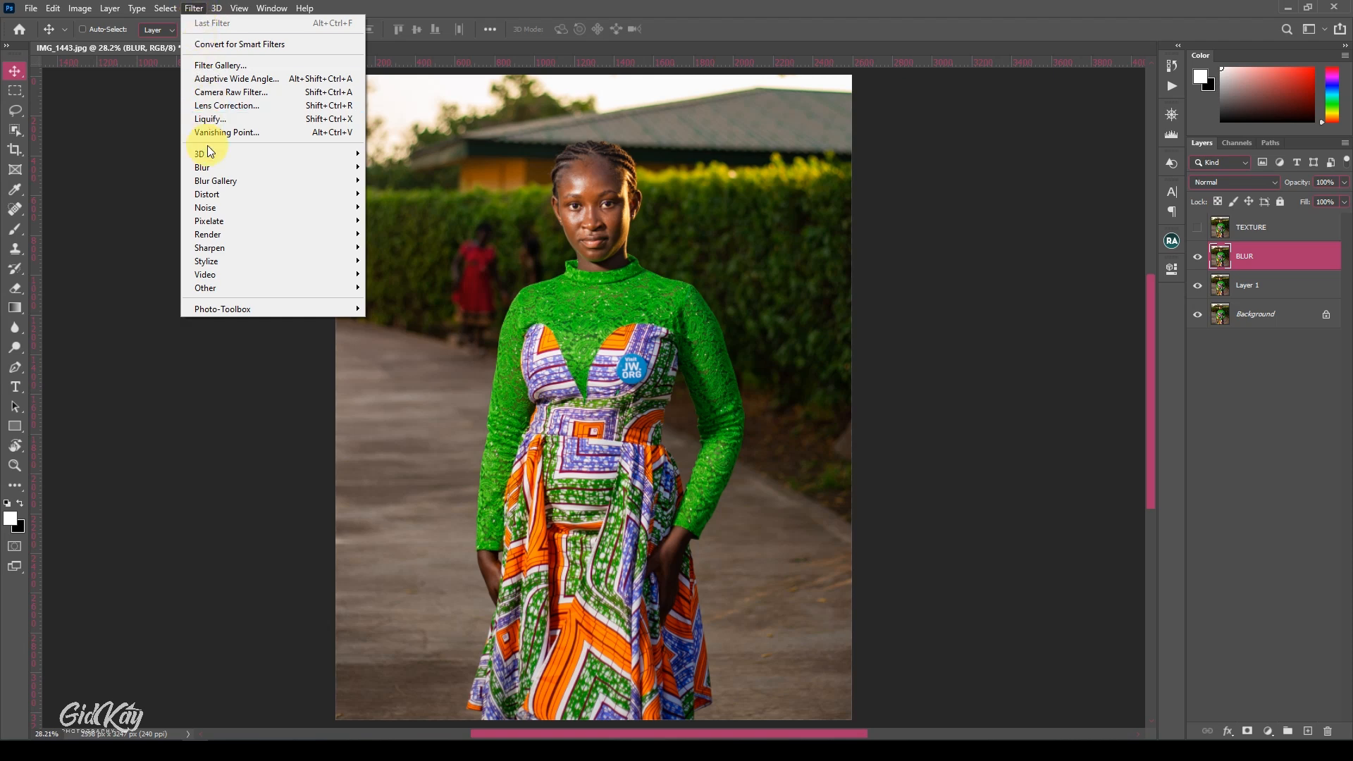
mouse_move(218, 171)
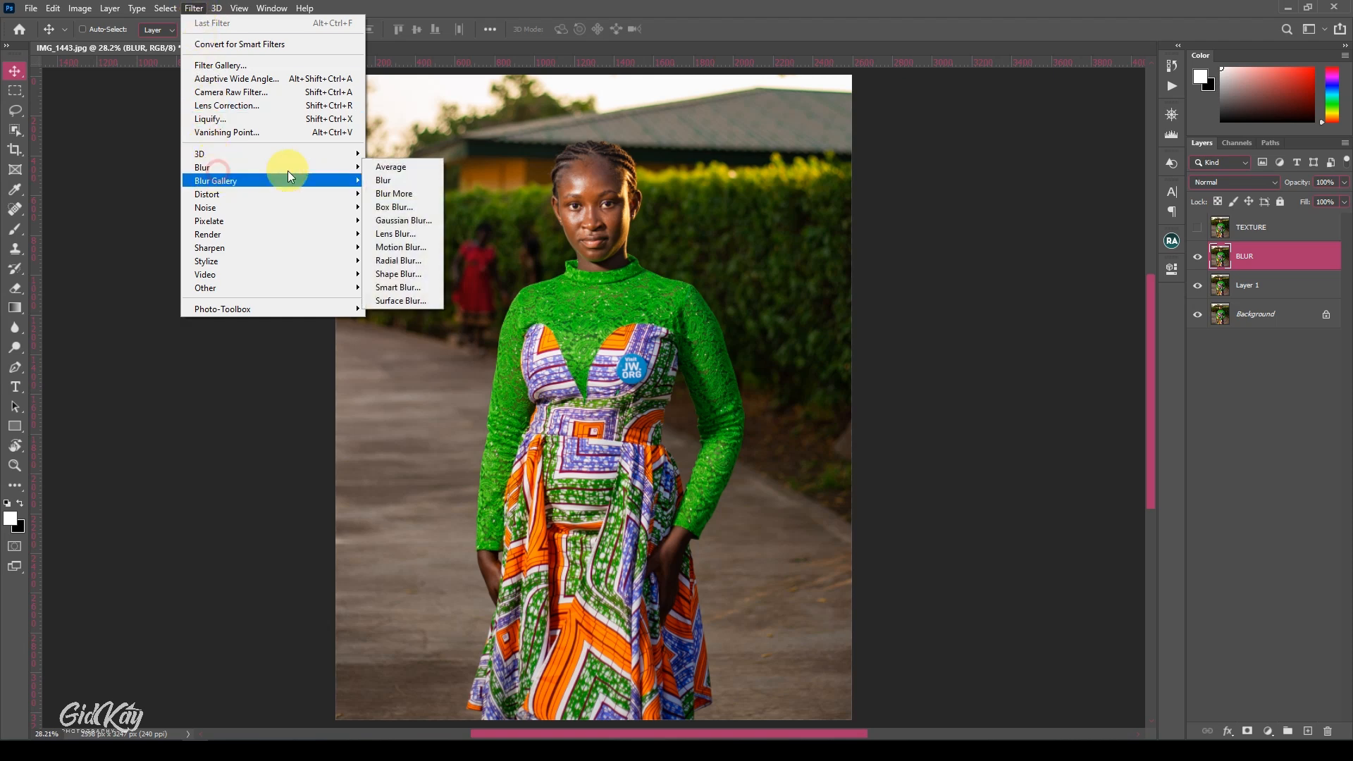
click(386, 219)
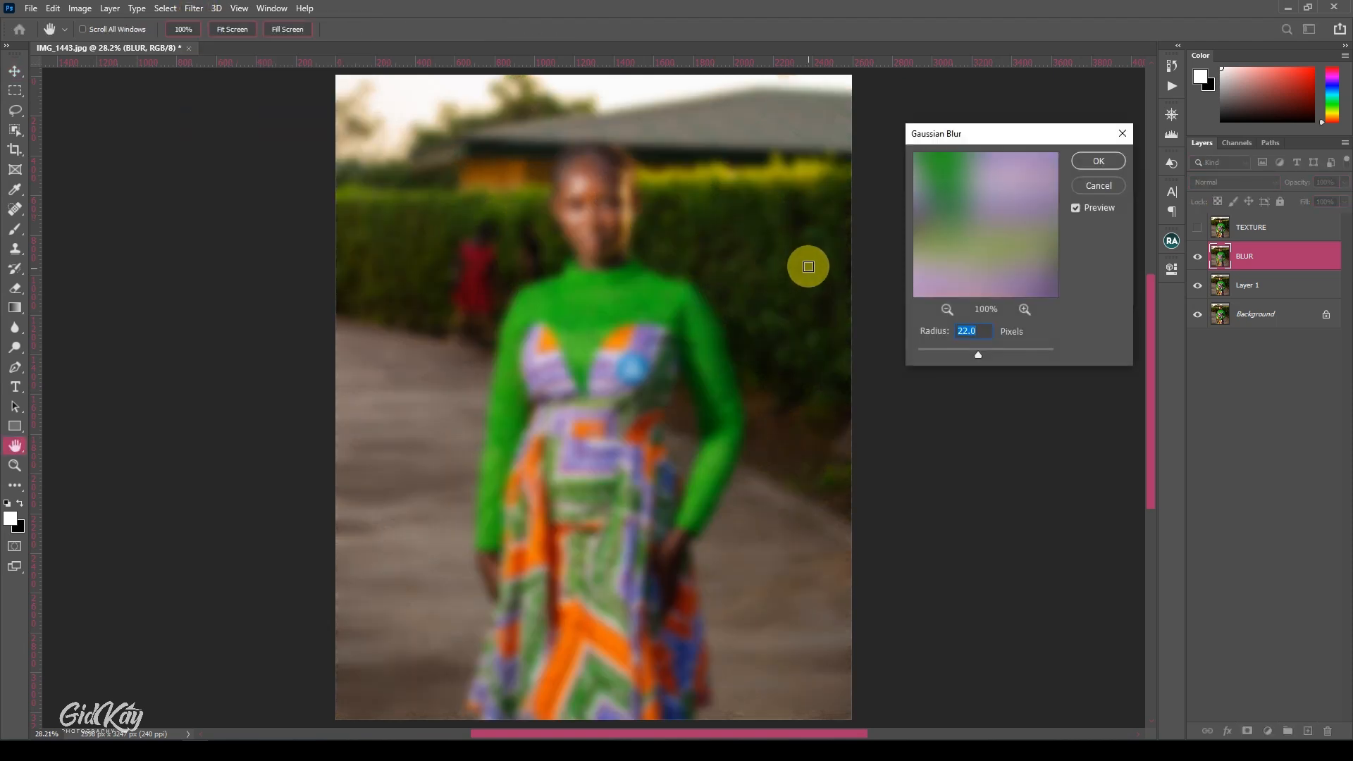
click(947, 312)
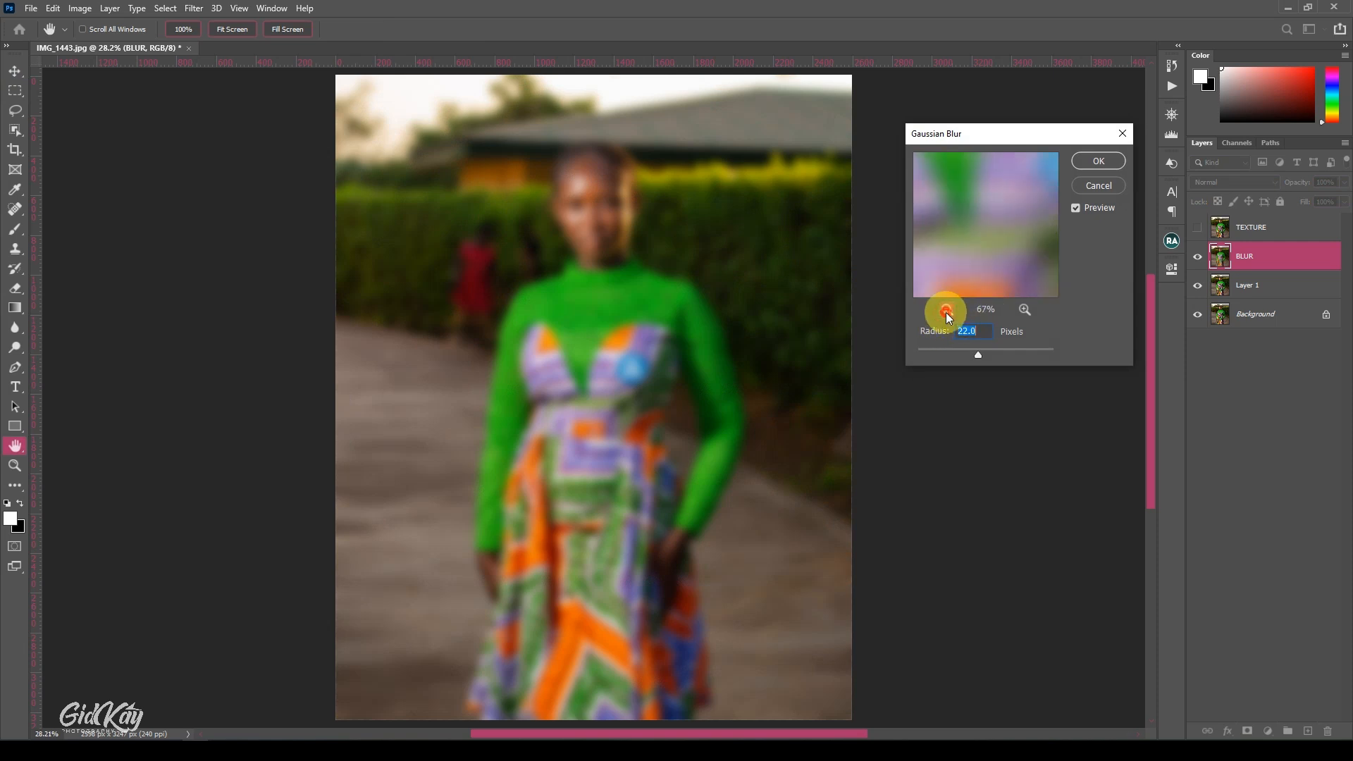
click(947, 312)
click(946, 311)
click(947, 312)
click(947, 311)
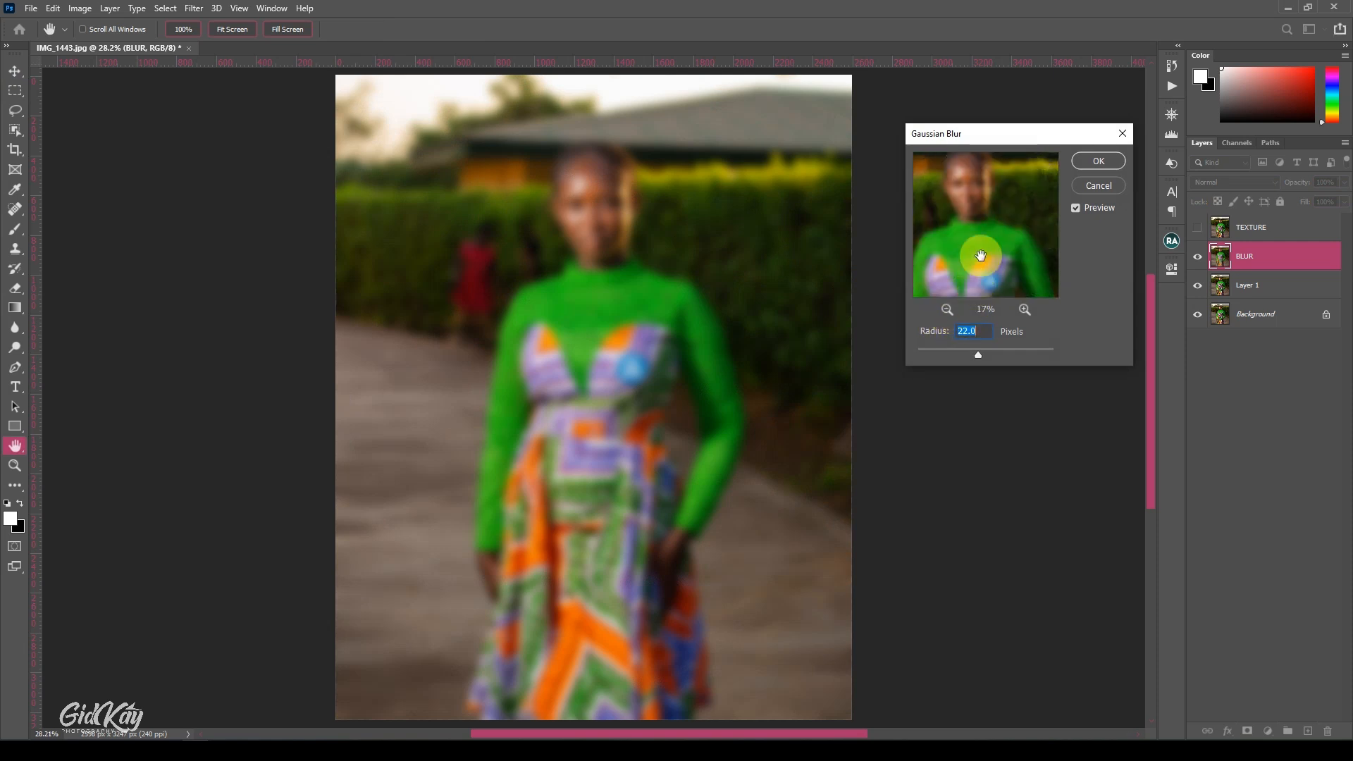
drag(980, 255, 991, 274)
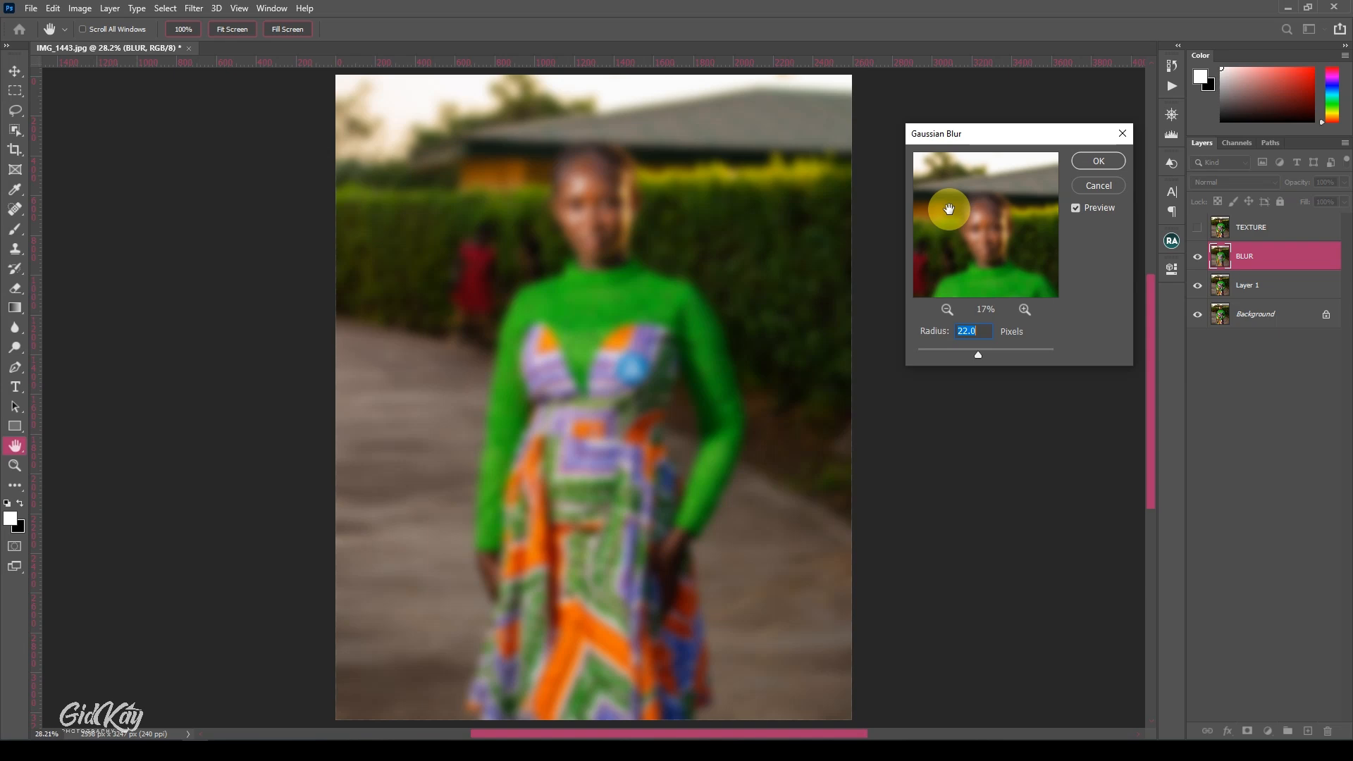
text(6)
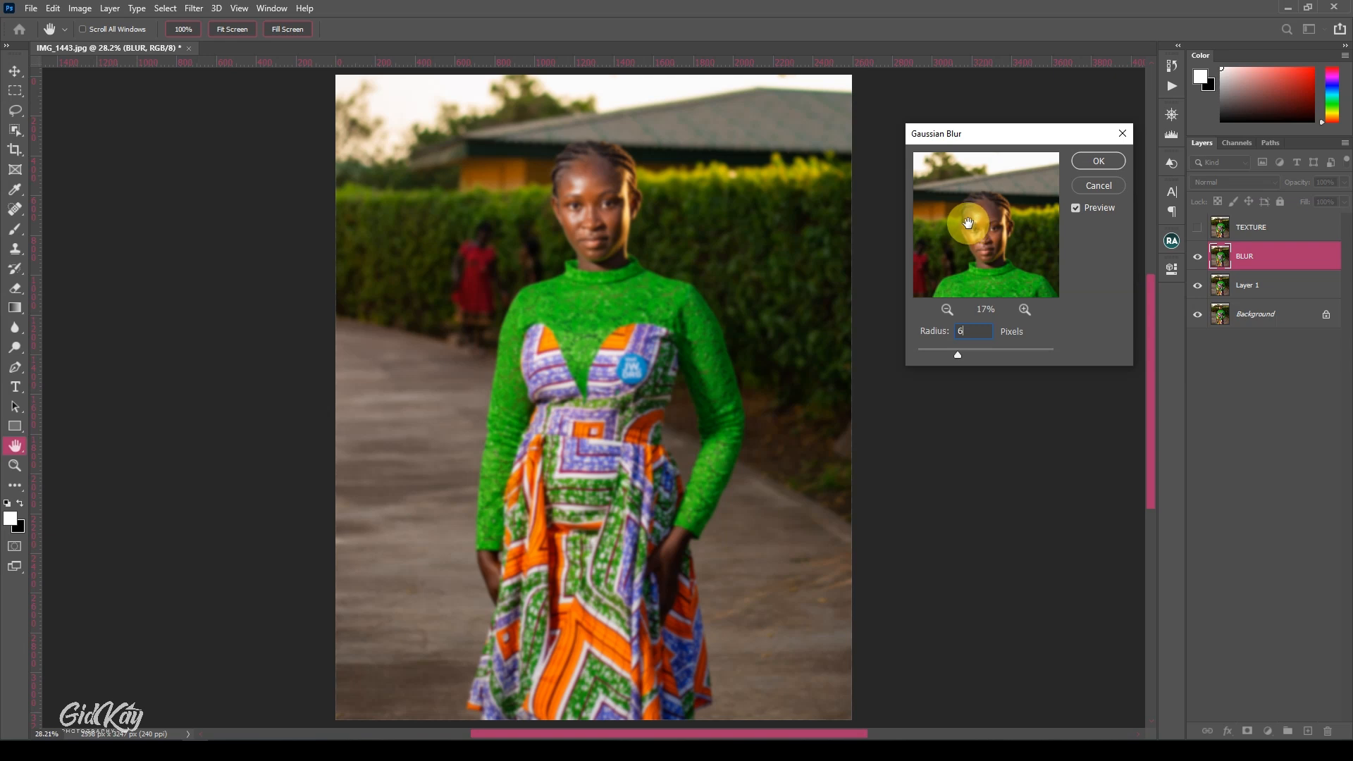
text(5)
key(Return)
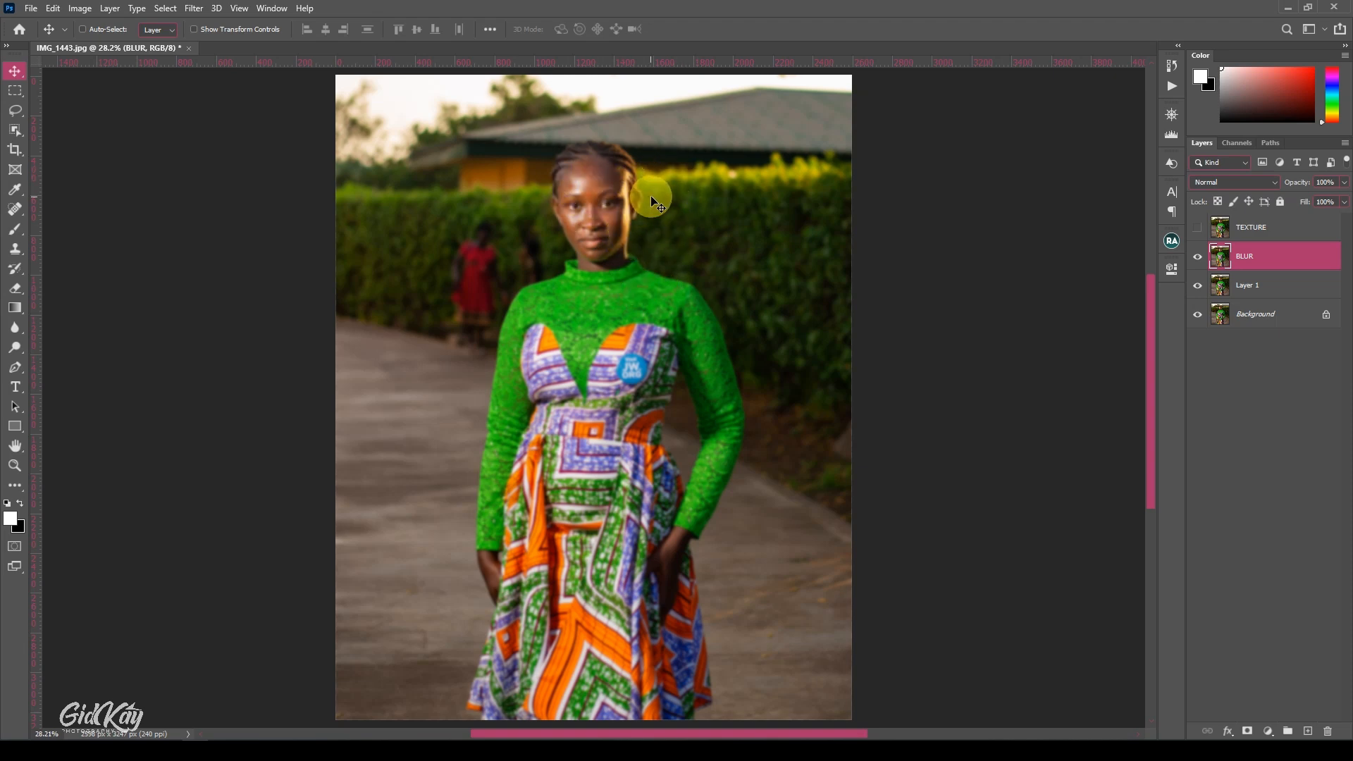
click(1168, 111)
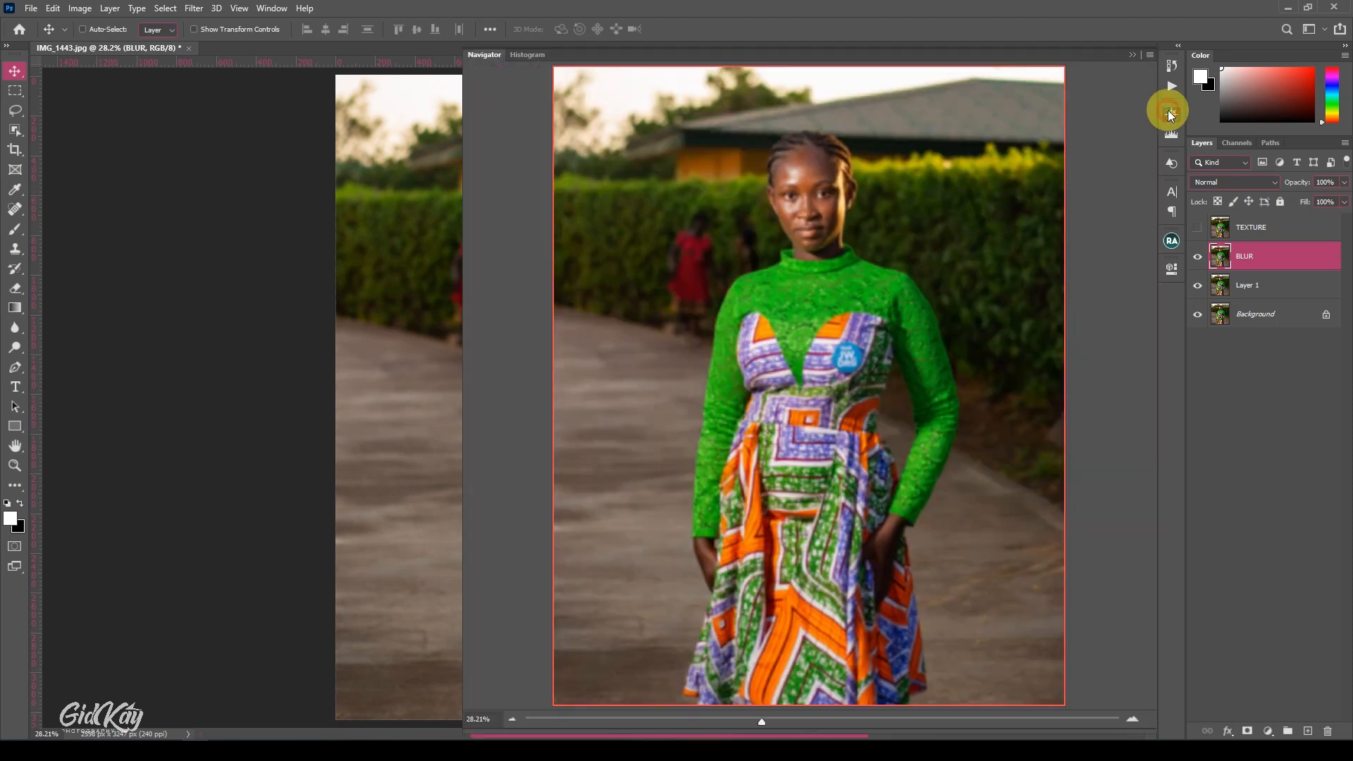
click(1134, 56)
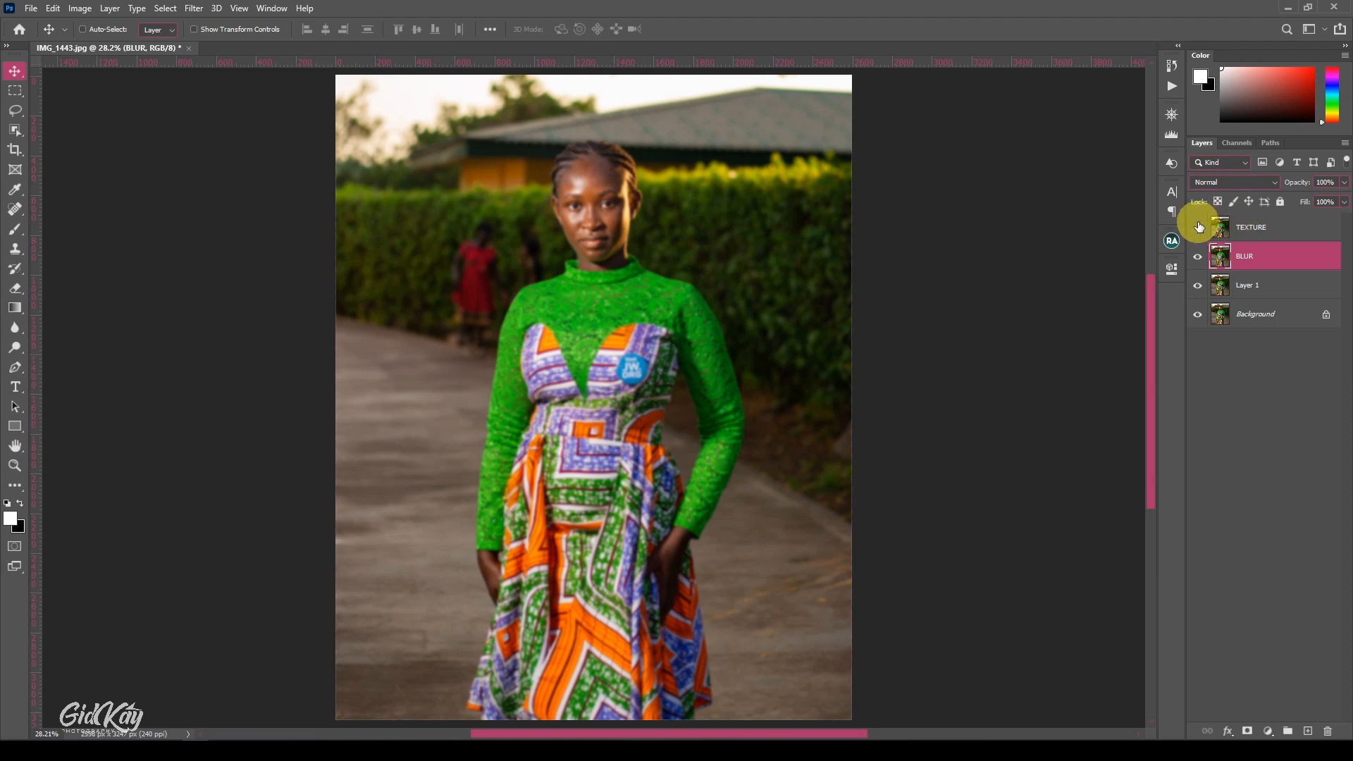
- Show the TEXTURE layer and run Apply Image on it with BLUR as source layer, Subtract blending, scale 2 and offset 128
click(1197, 227)
click(1238, 230)
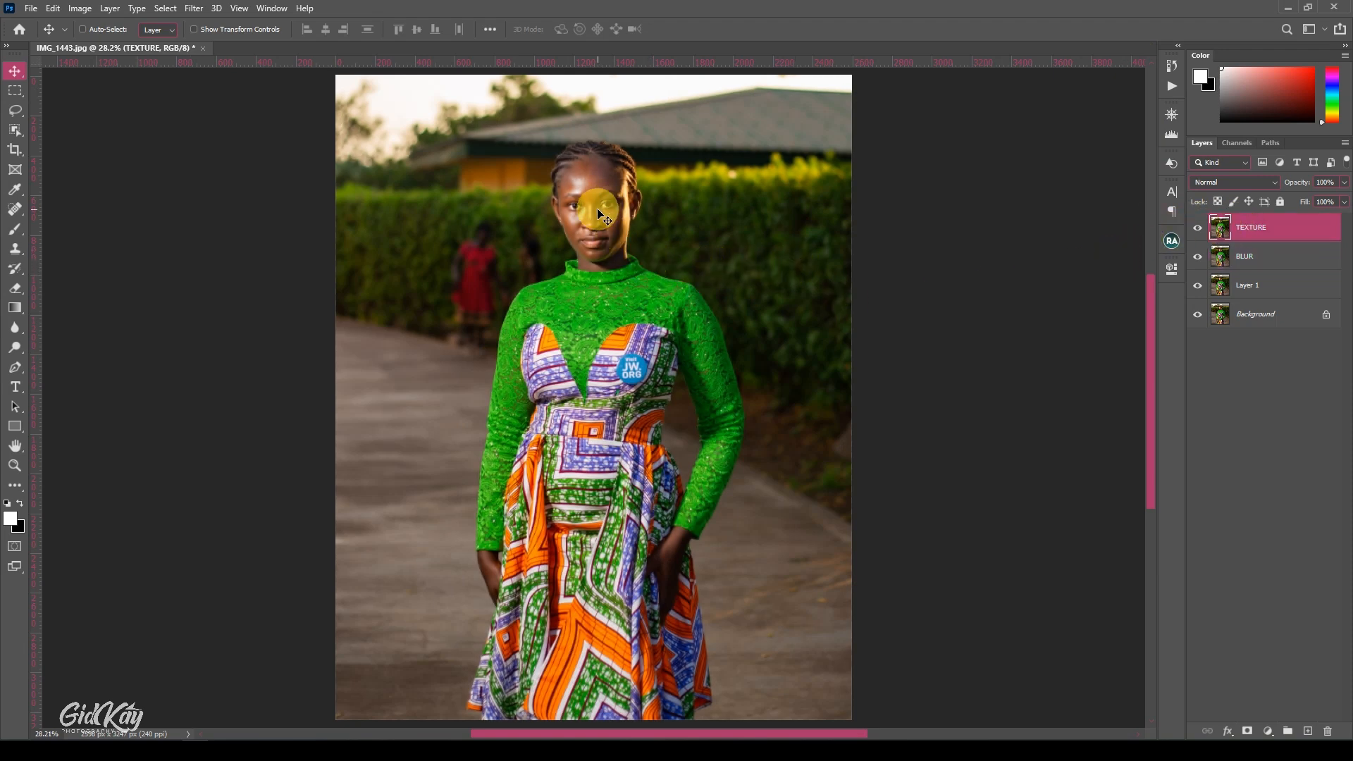
click(80, 8)
click(110, 214)
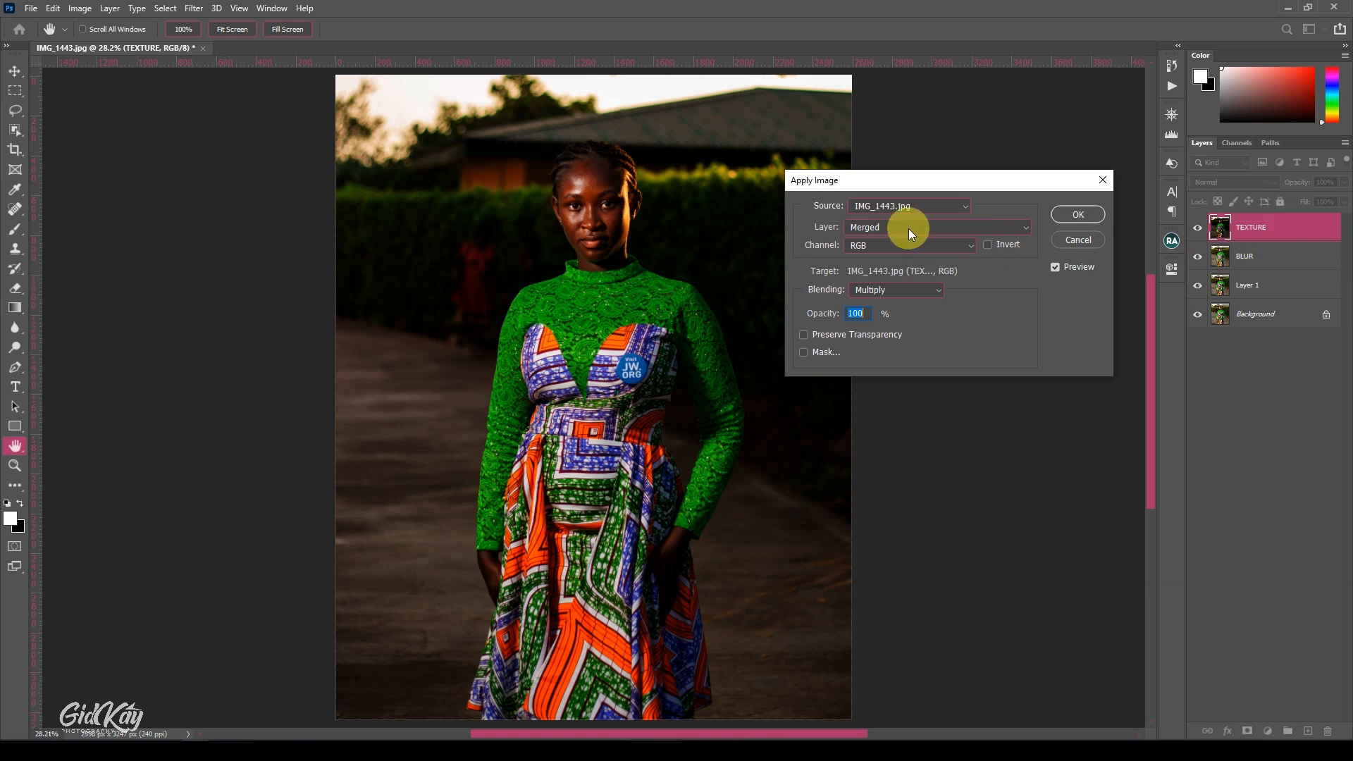
click(882, 229)
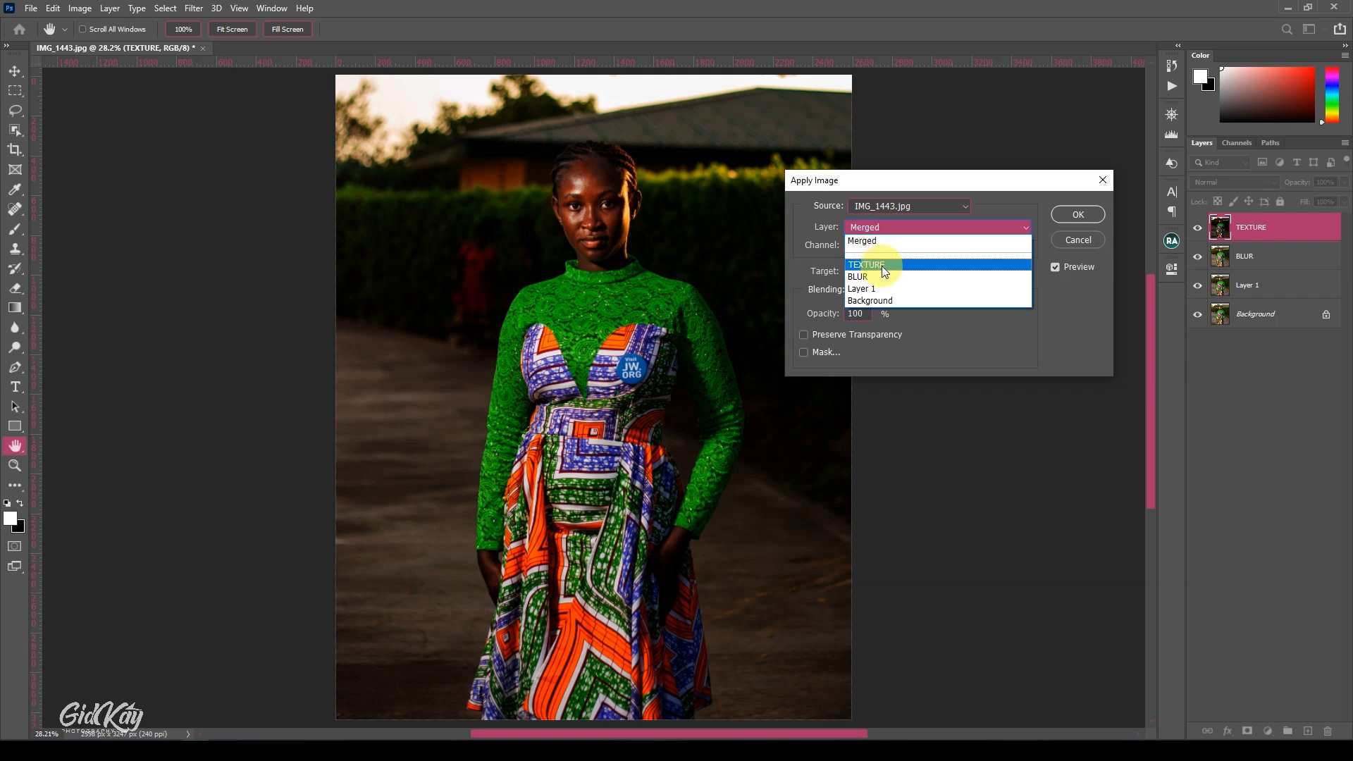
click(864, 275)
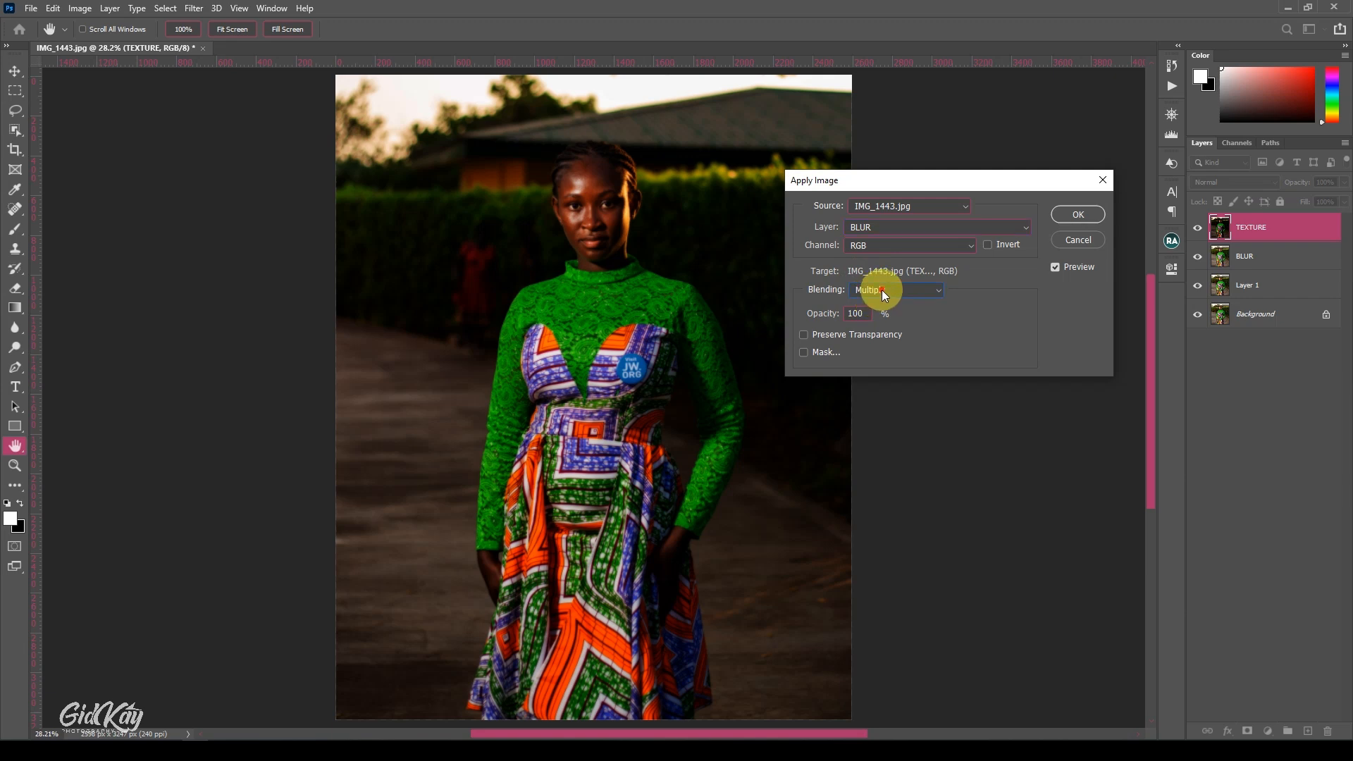
click(882, 289)
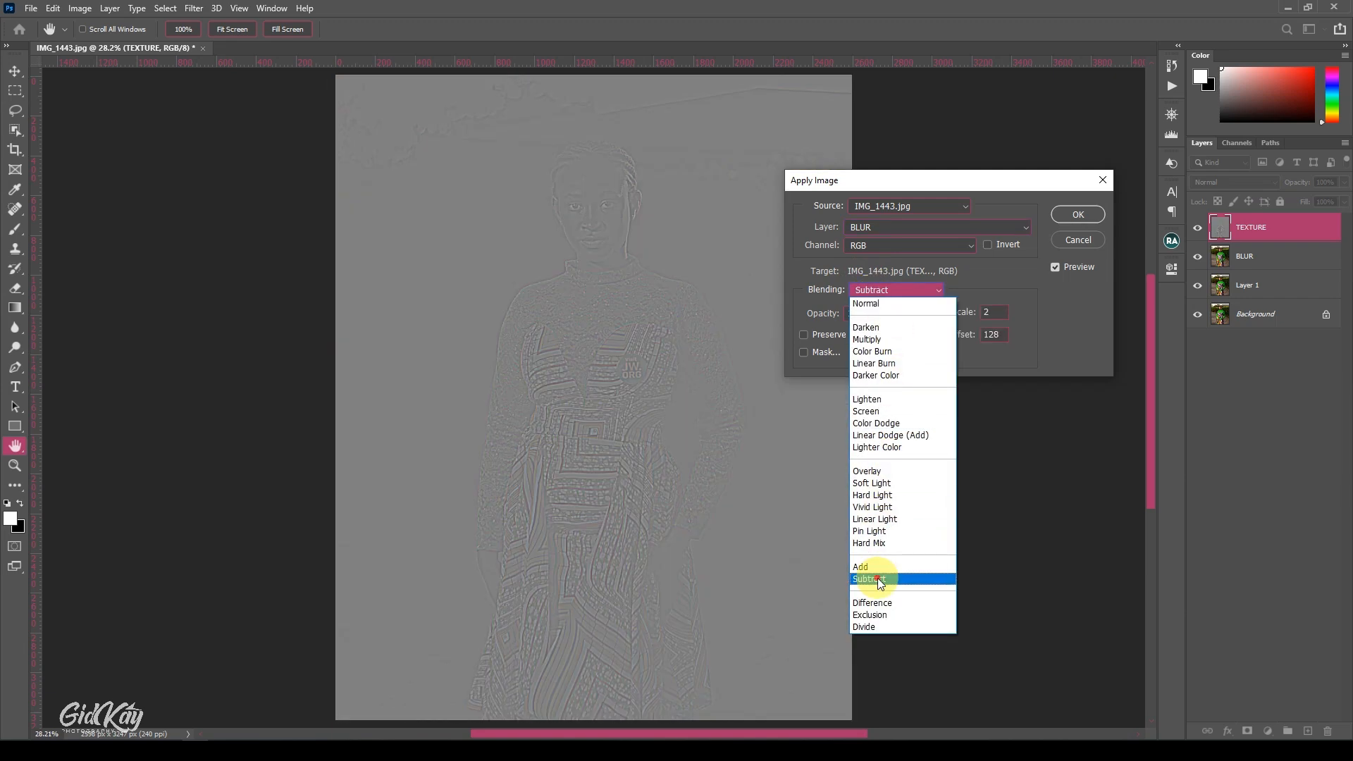
click(880, 579)
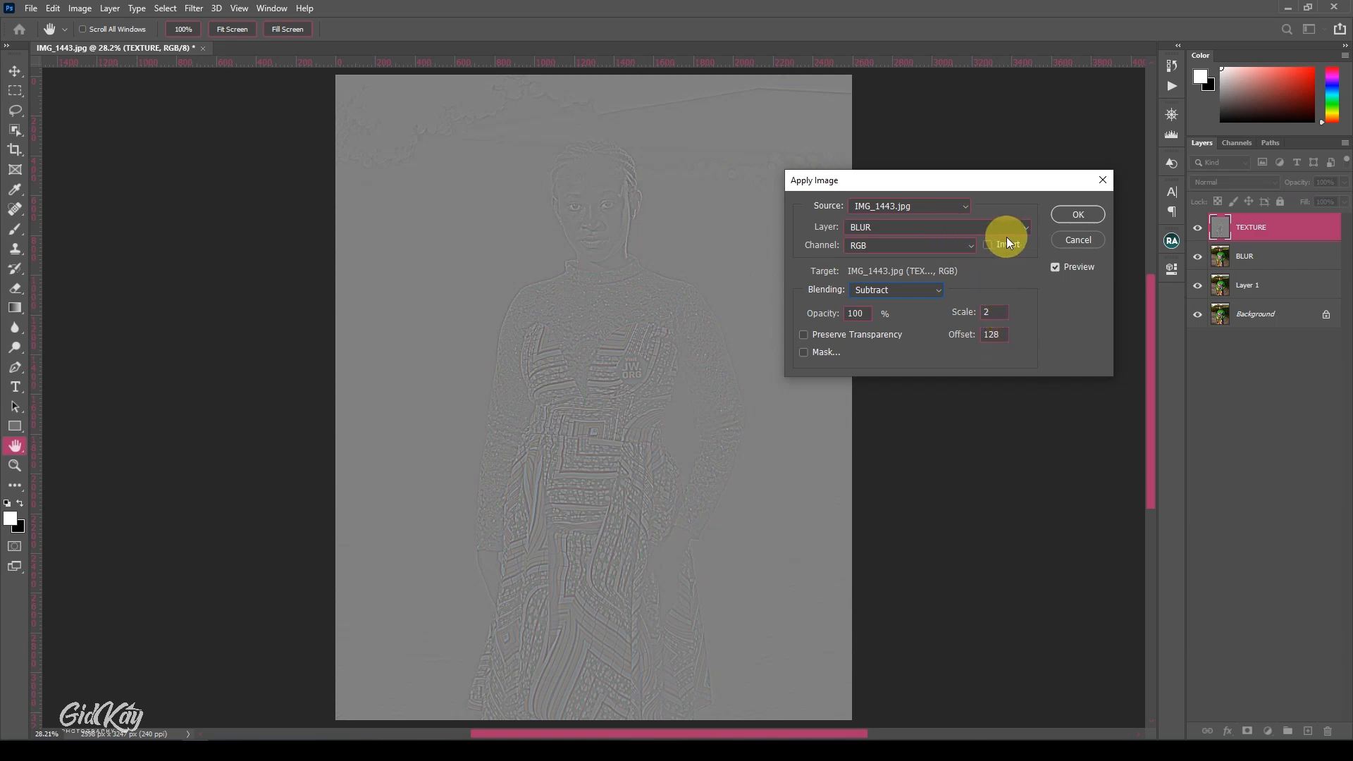
click(1078, 215)
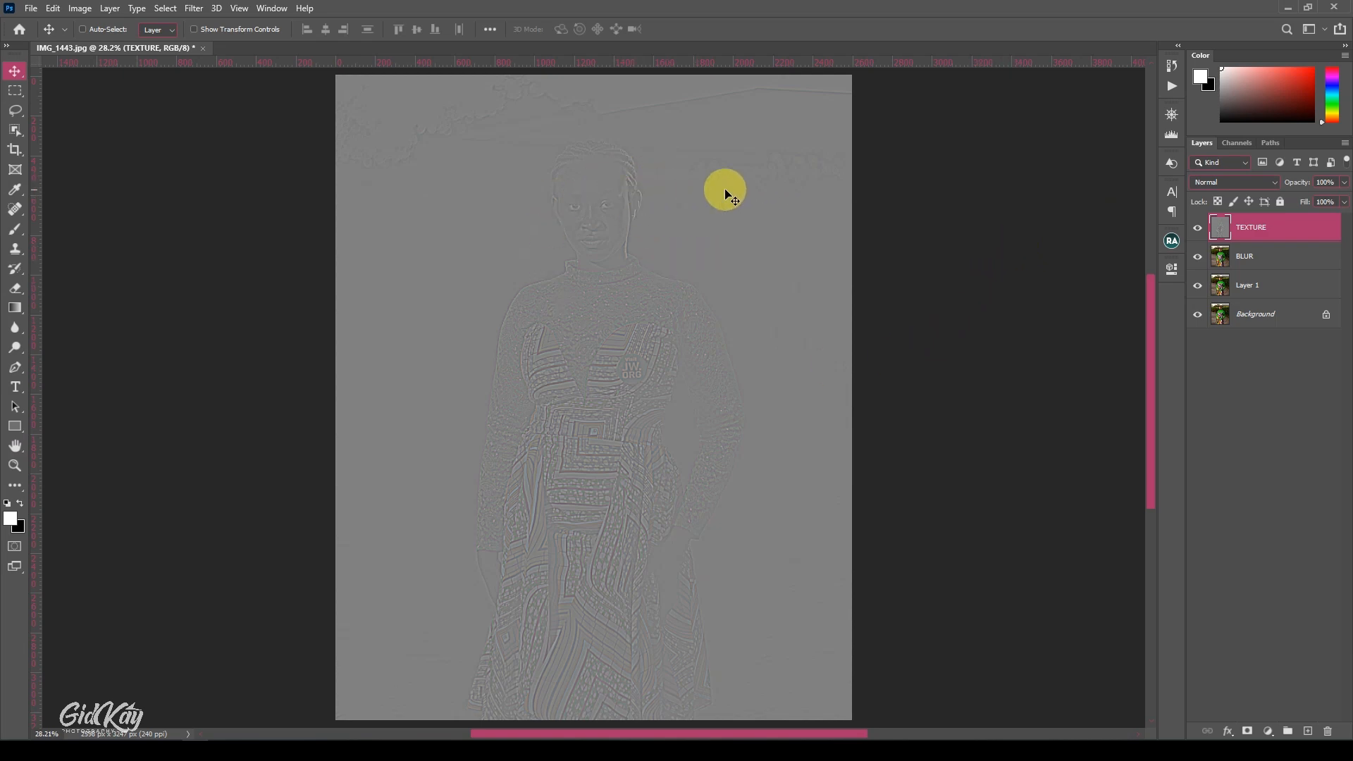
- Set the TEXTURE layer's blend mode to Linear Light
click(1254, 183)
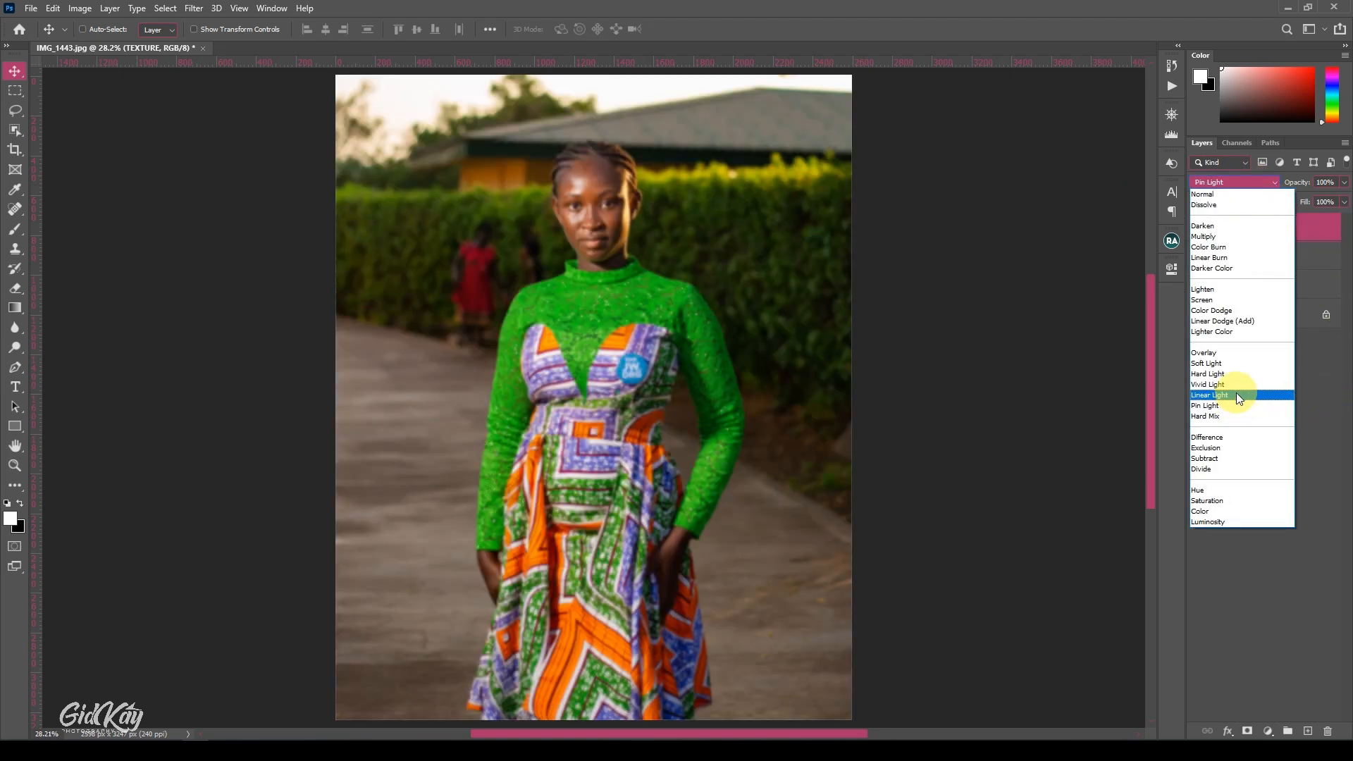
click(1238, 396)
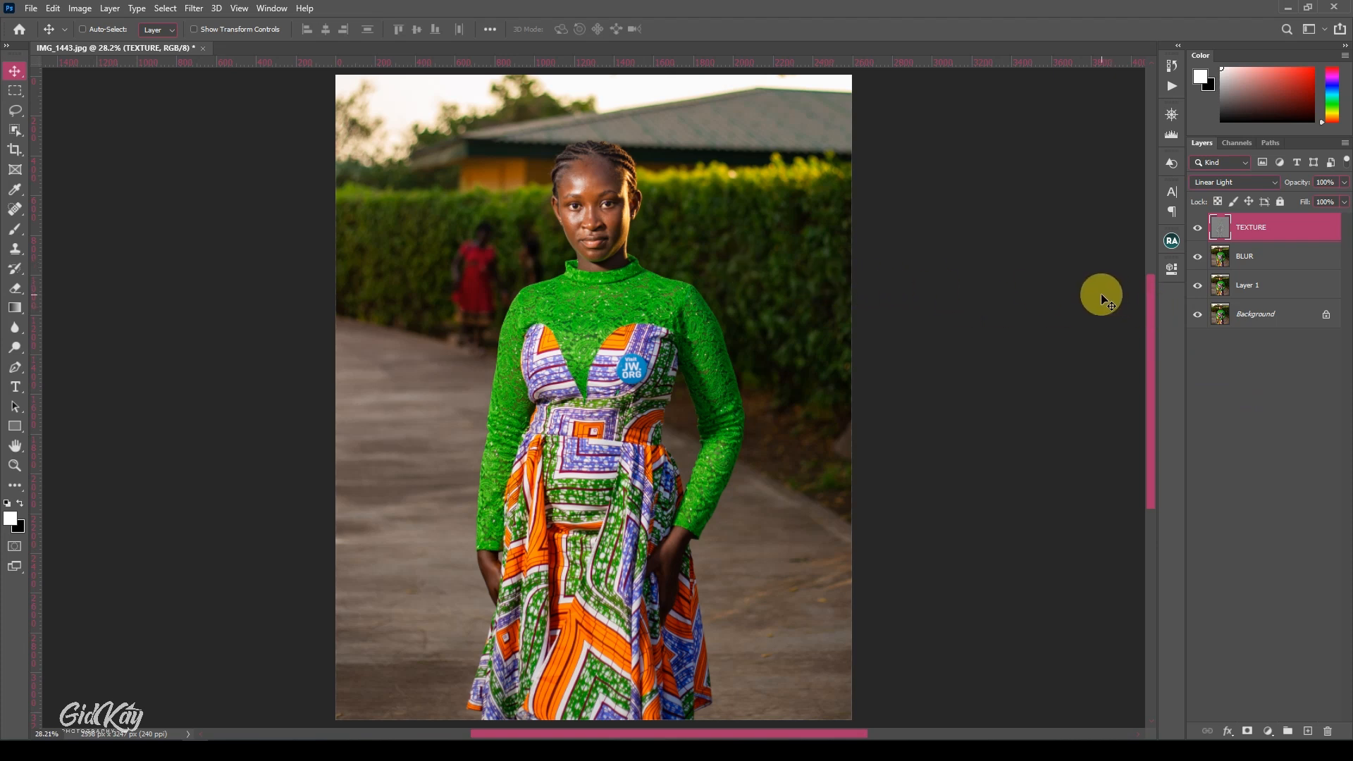
- Group the TEXTURE and BLUR layers and name the group FS
shift+click(1283, 257)
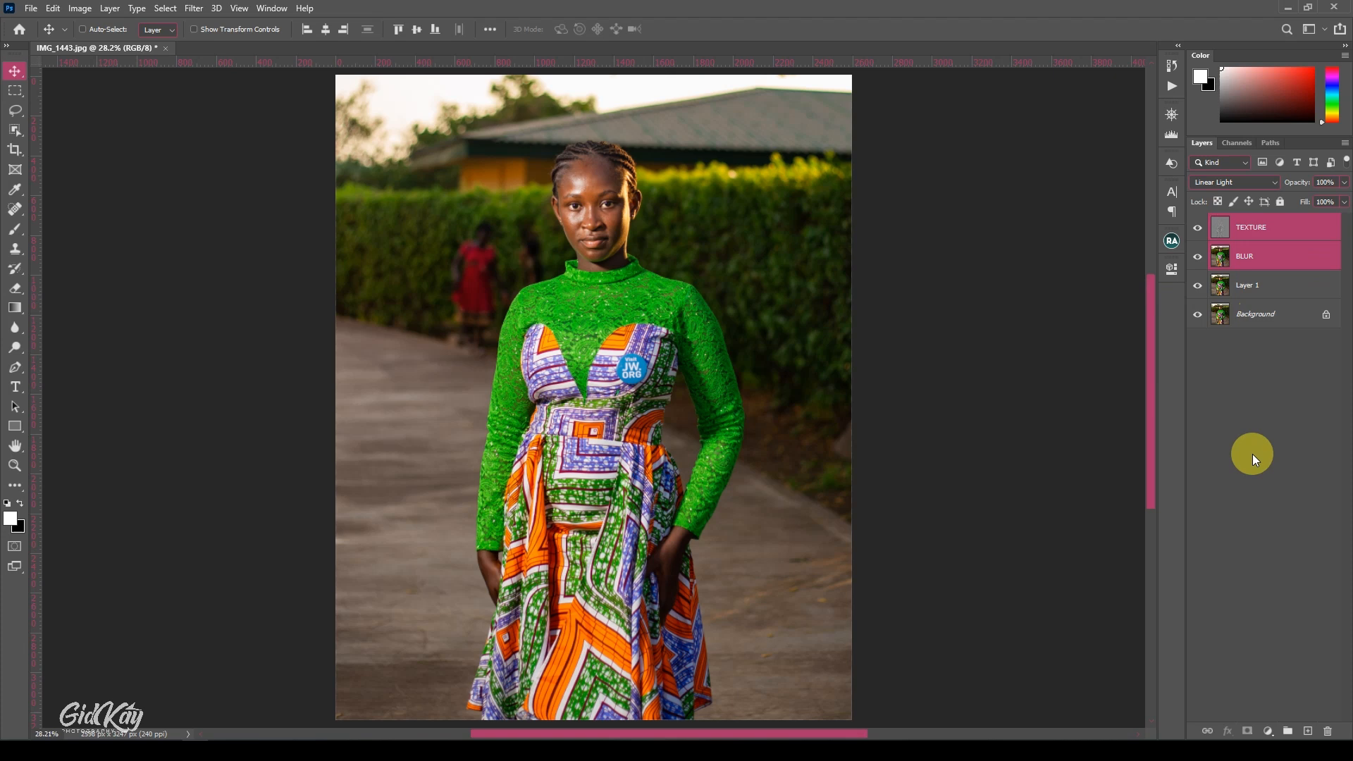
click(1288, 731)
double_click(1249, 223)
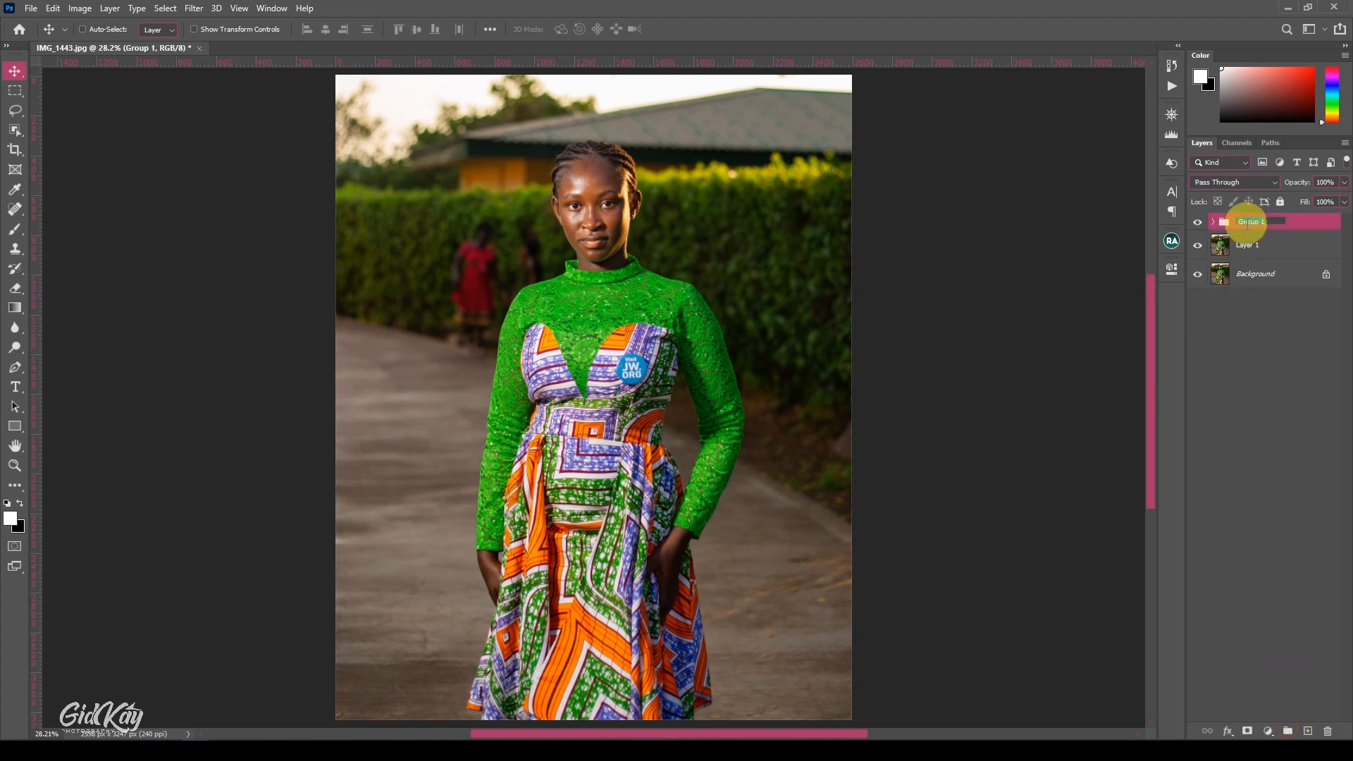
text(FS)
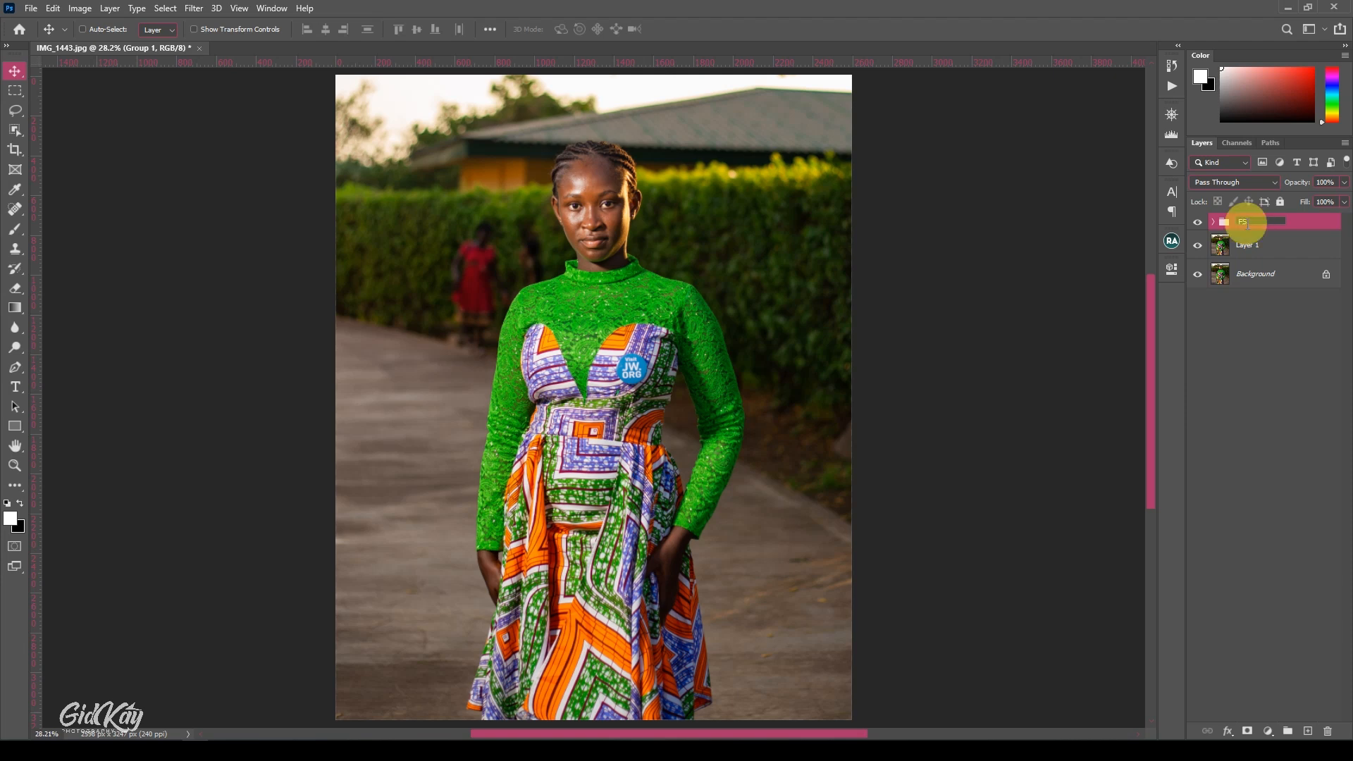
key(Return)
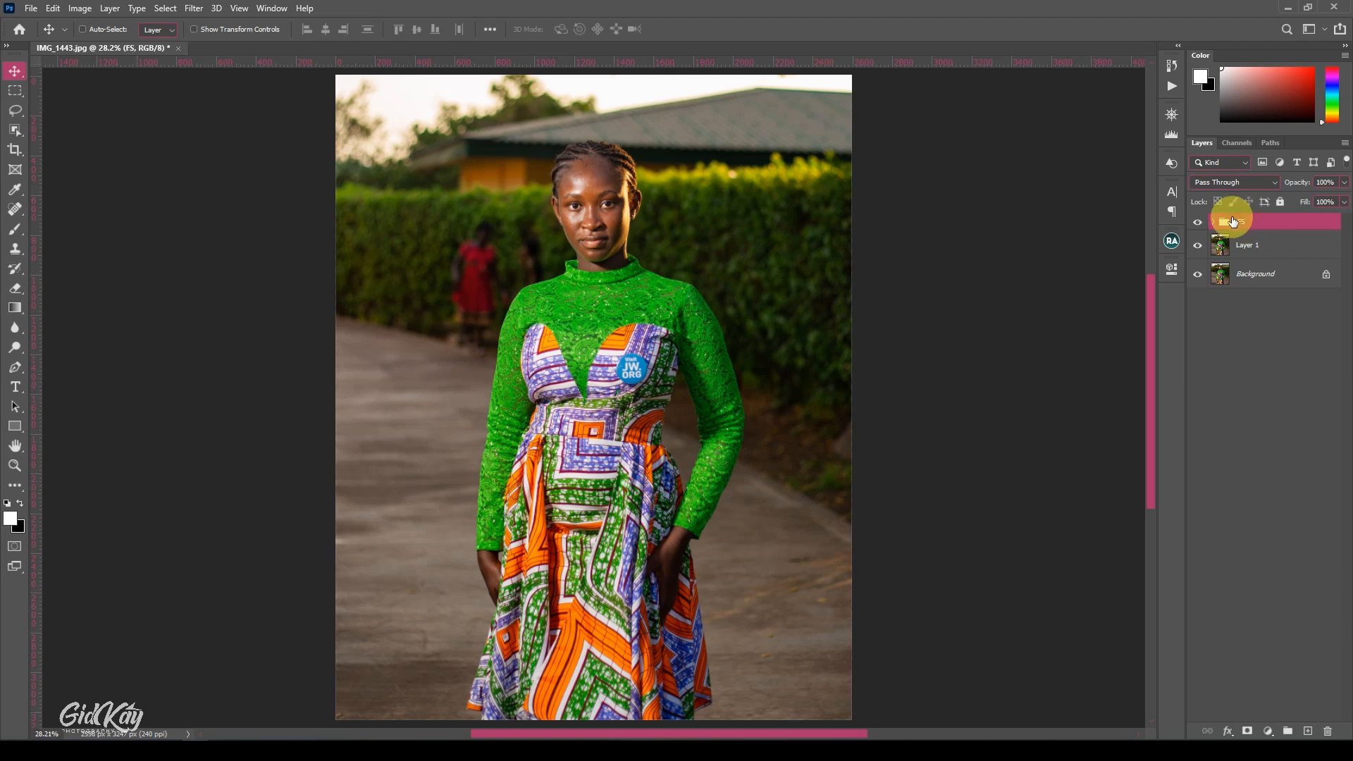
- Add a new blank layer directly above BLUR inside the FS group
click(1211, 223)
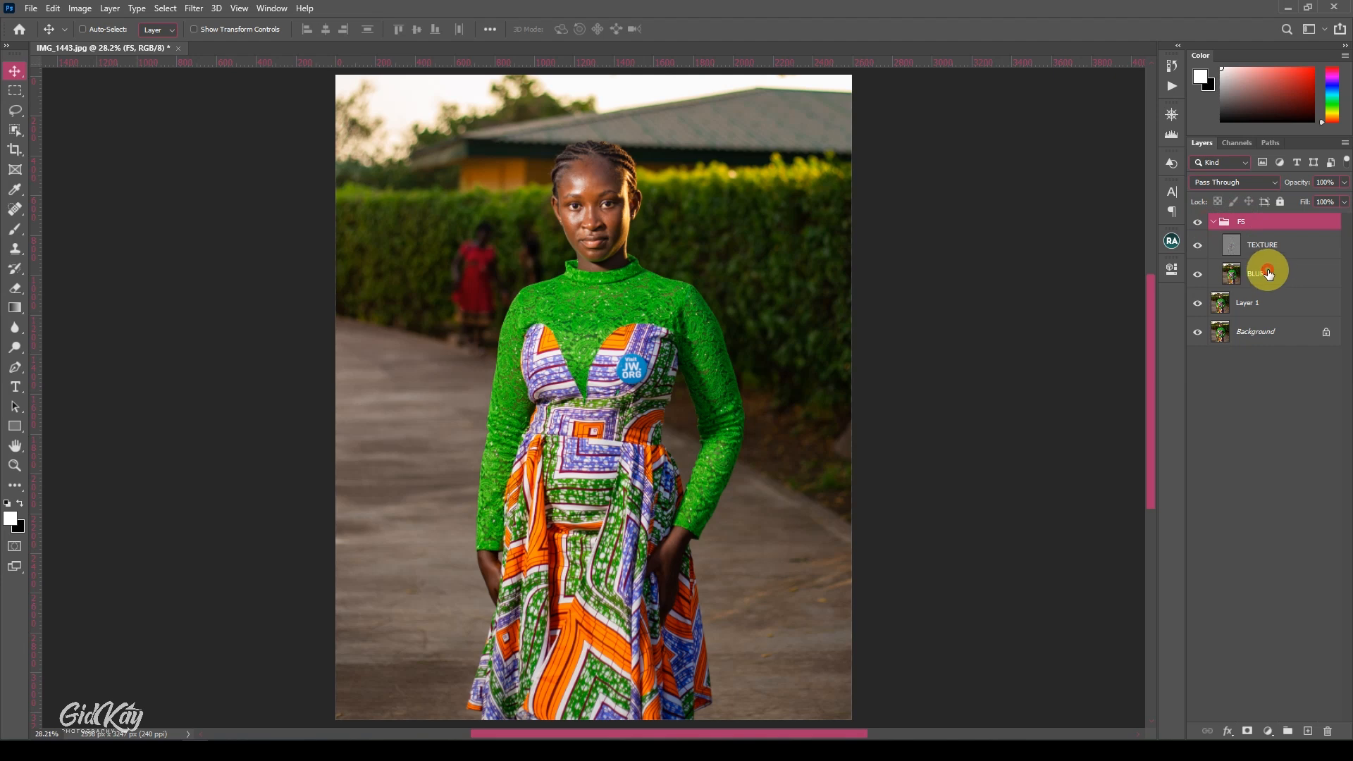
click(1266, 272)
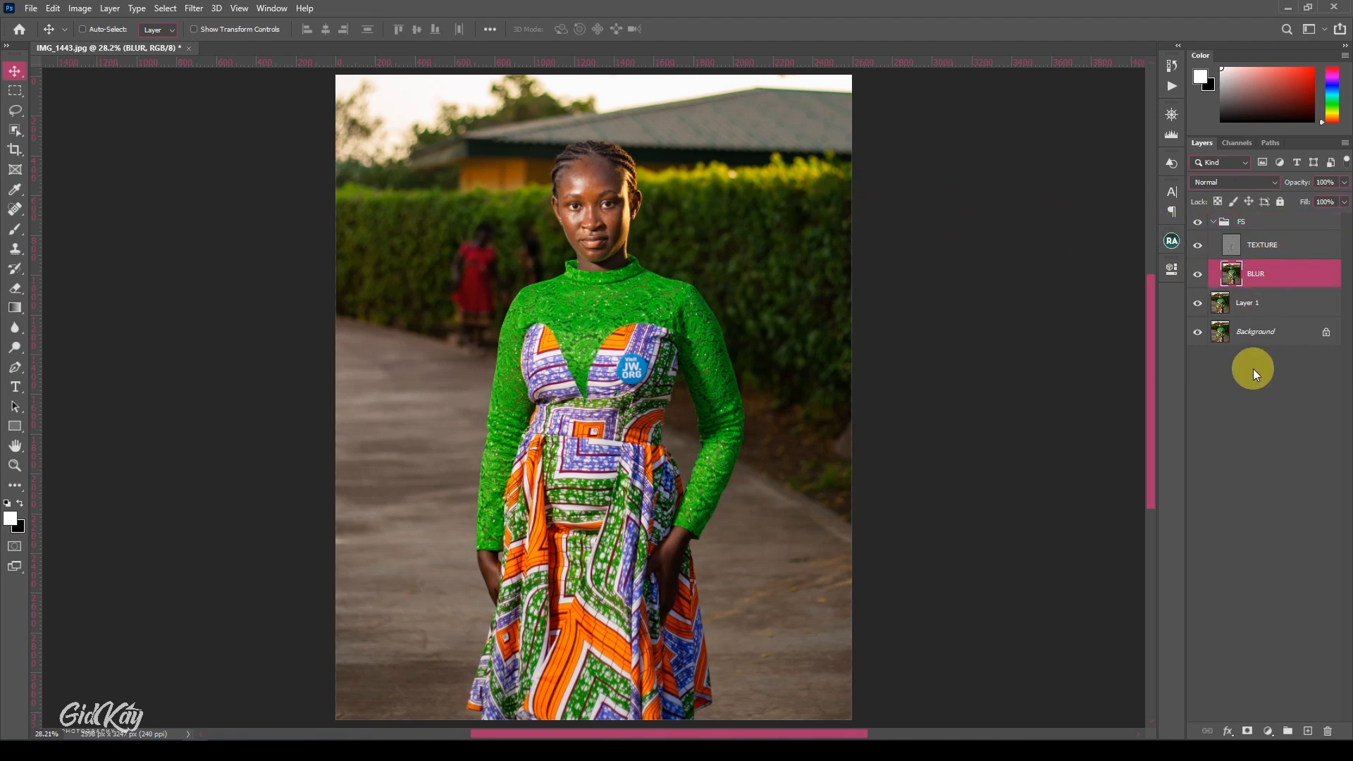
click(1307, 730)
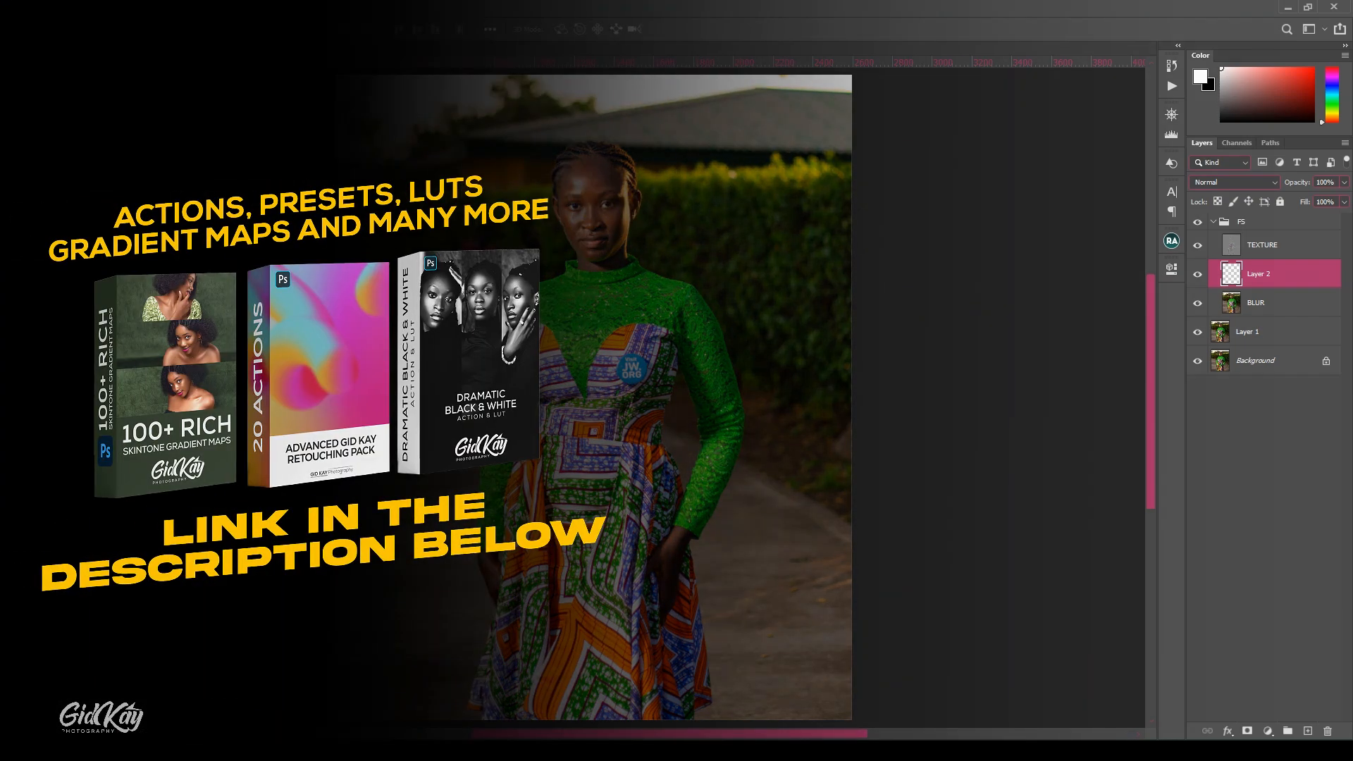
- Switch to the Mixer Brush with Sample All Layers enabled and clean the brush
key(b)
key(shift+b)
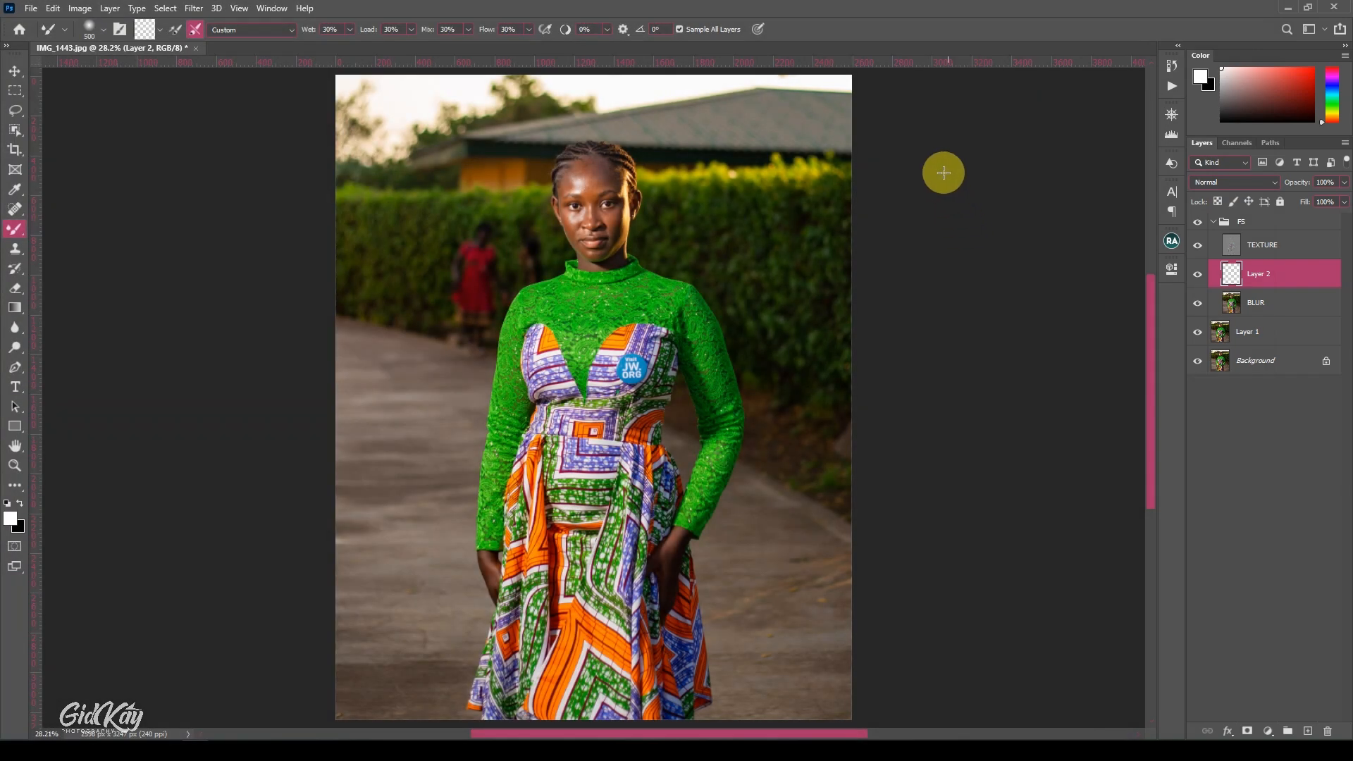
click(679, 29)
scroll(598, 163, up, 2)
drag(600, 182, 574, 185)
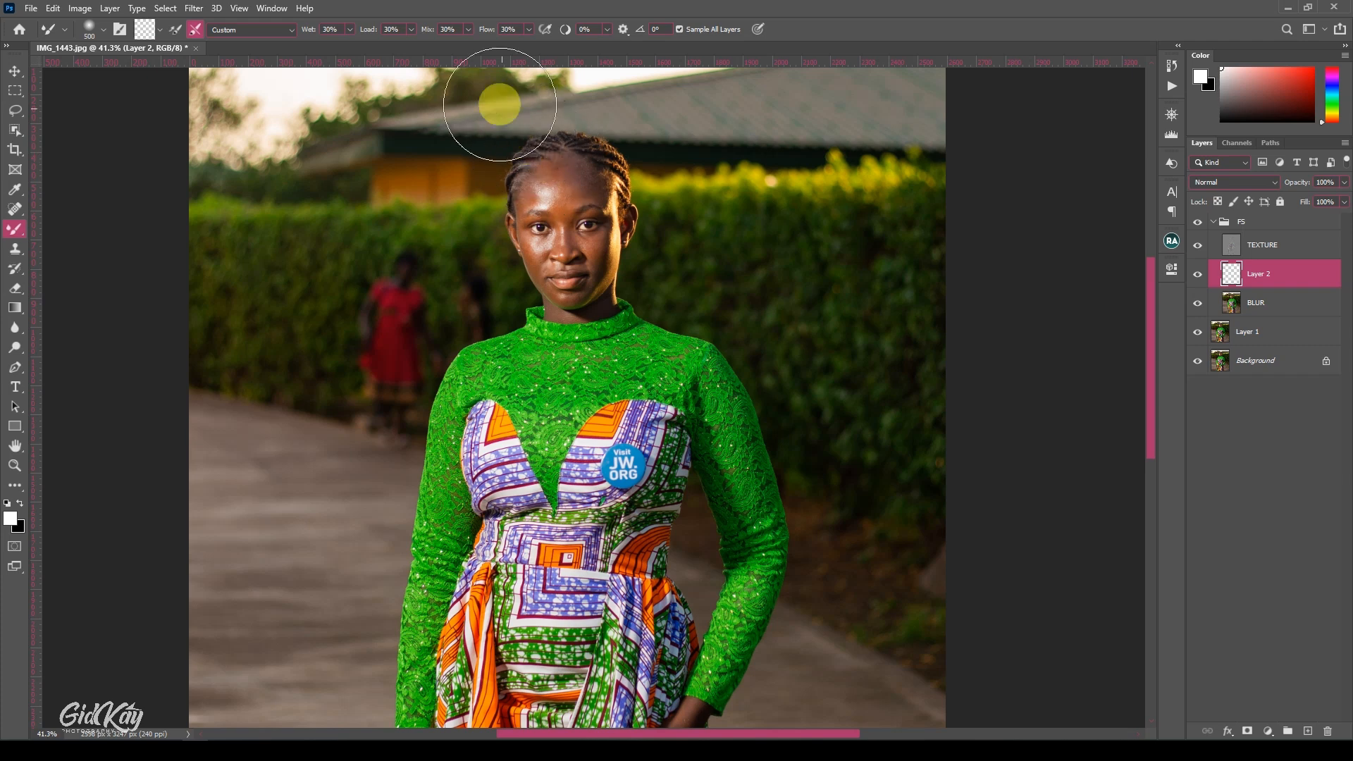
click(162, 31)
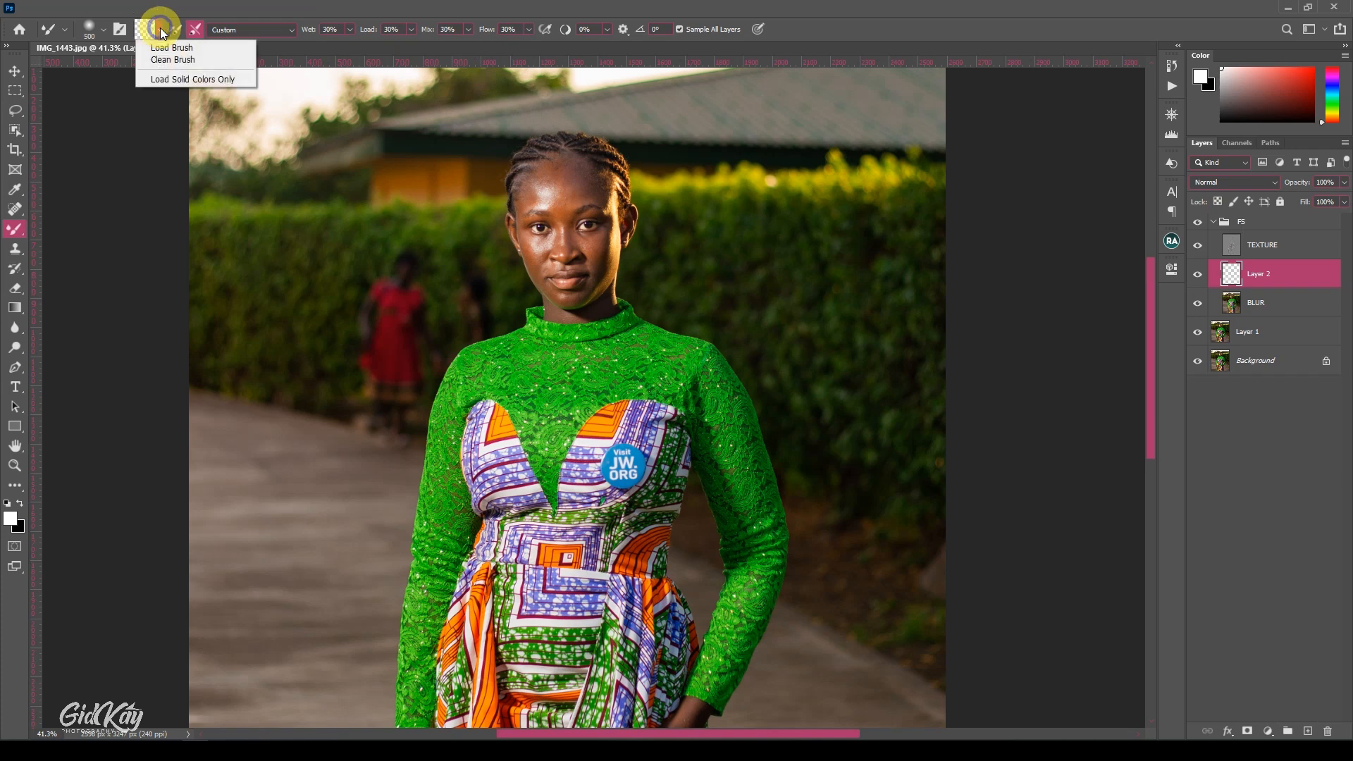
click(186, 54)
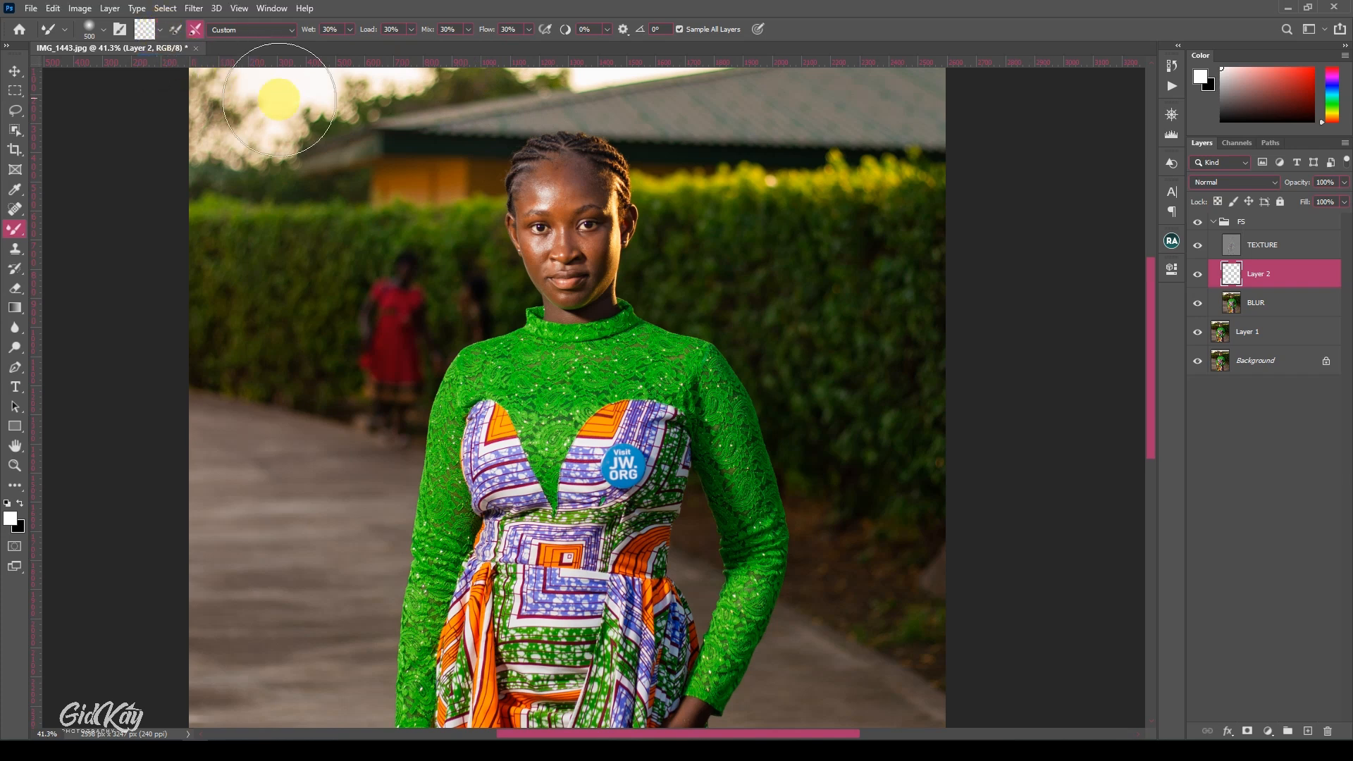
scroll(665, 291, up, 2)
scroll(665, 291, down, 2)
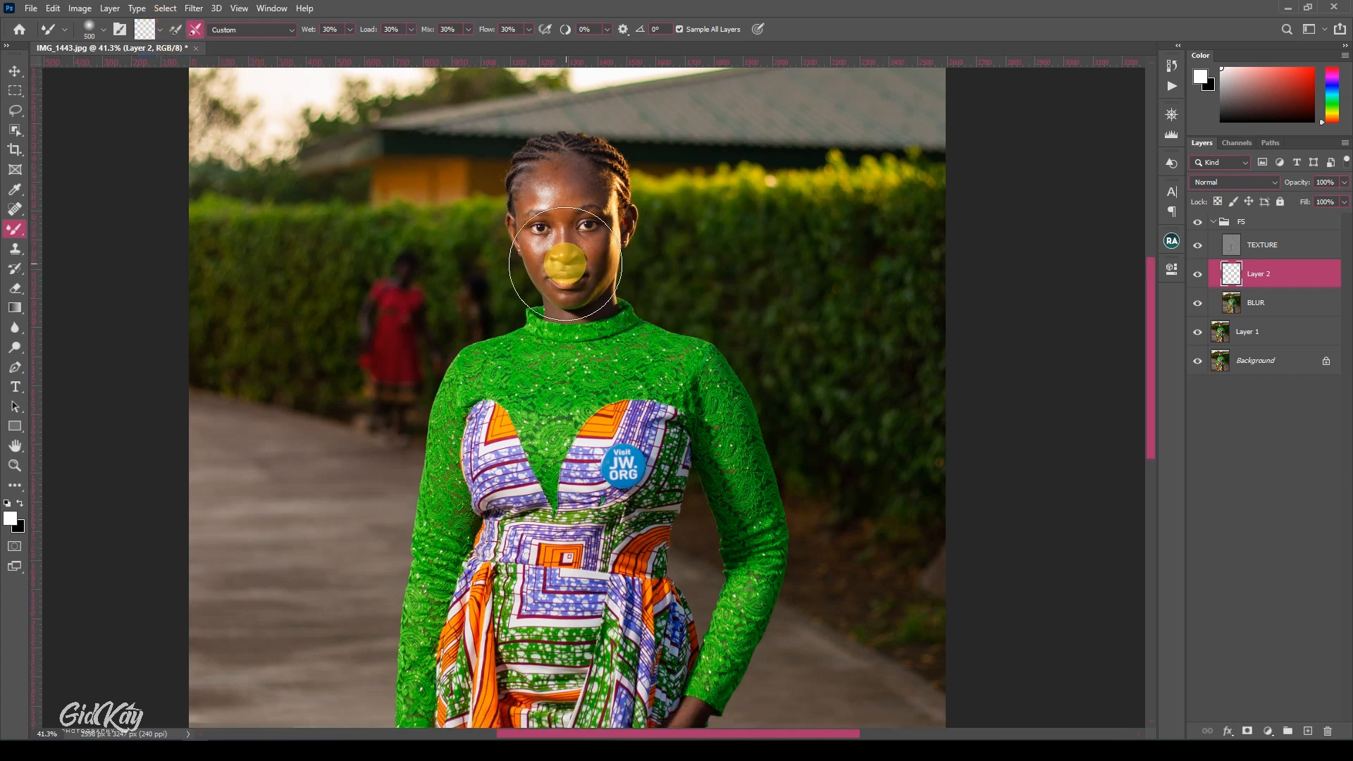
- Hide the TEXTURE layer and set the mixer brush to a soft tip about 171 px in size
click(1198, 245)
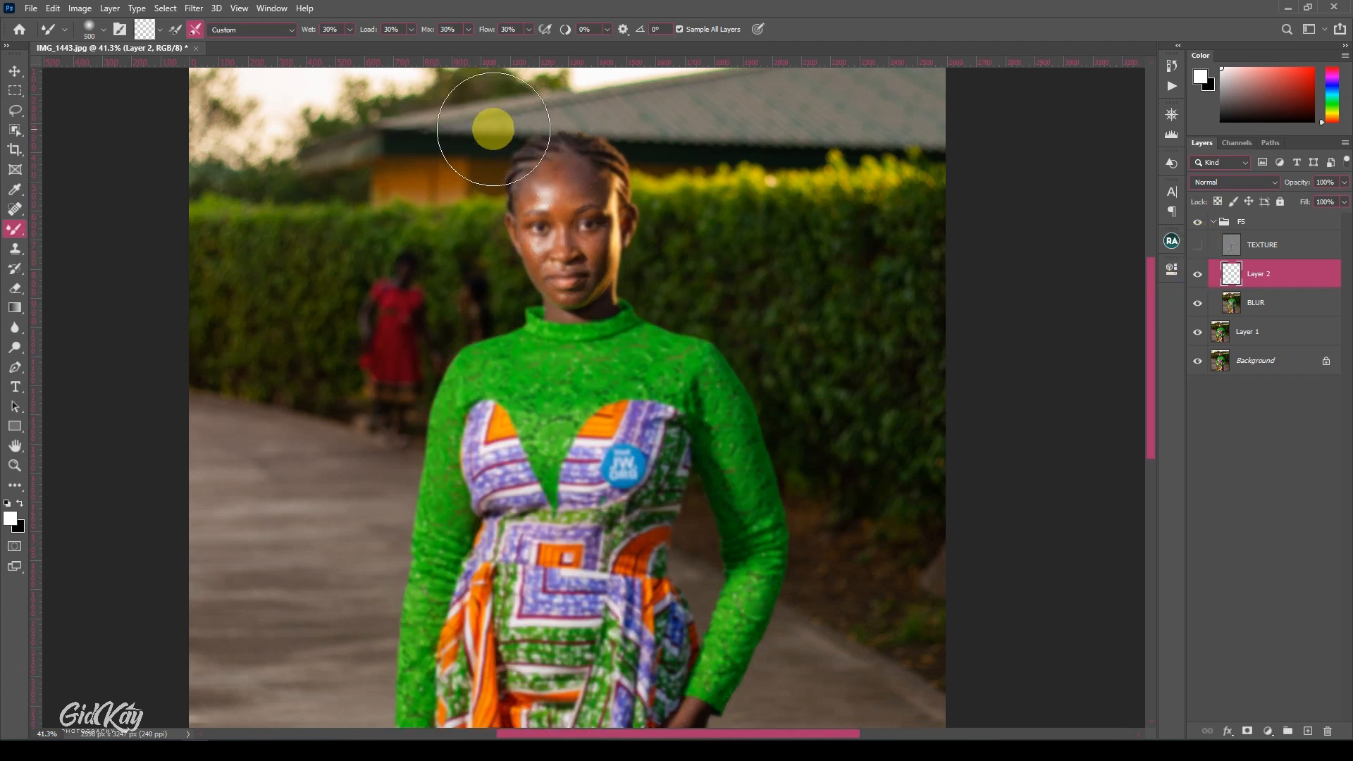
drag(568, 183, 517, 188)
right_click(518, 188)
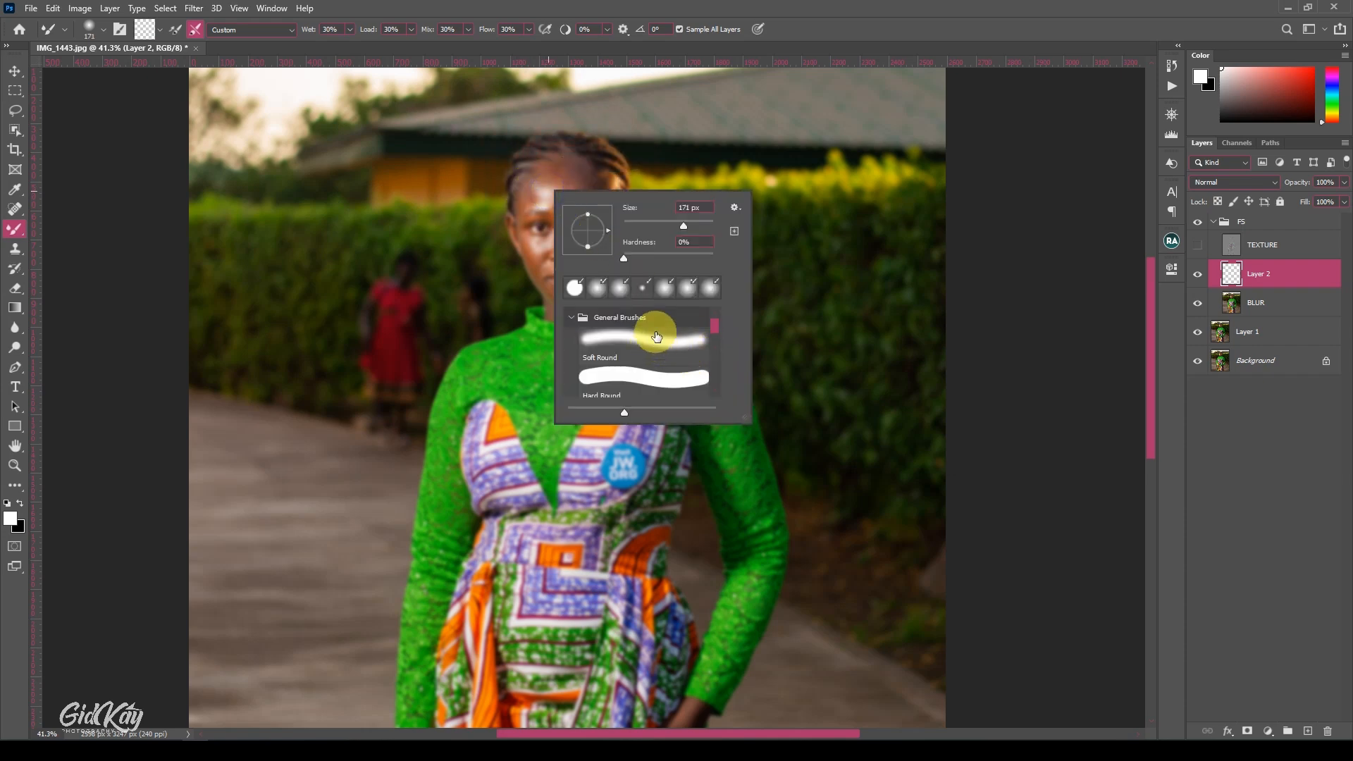
click(772, 10)
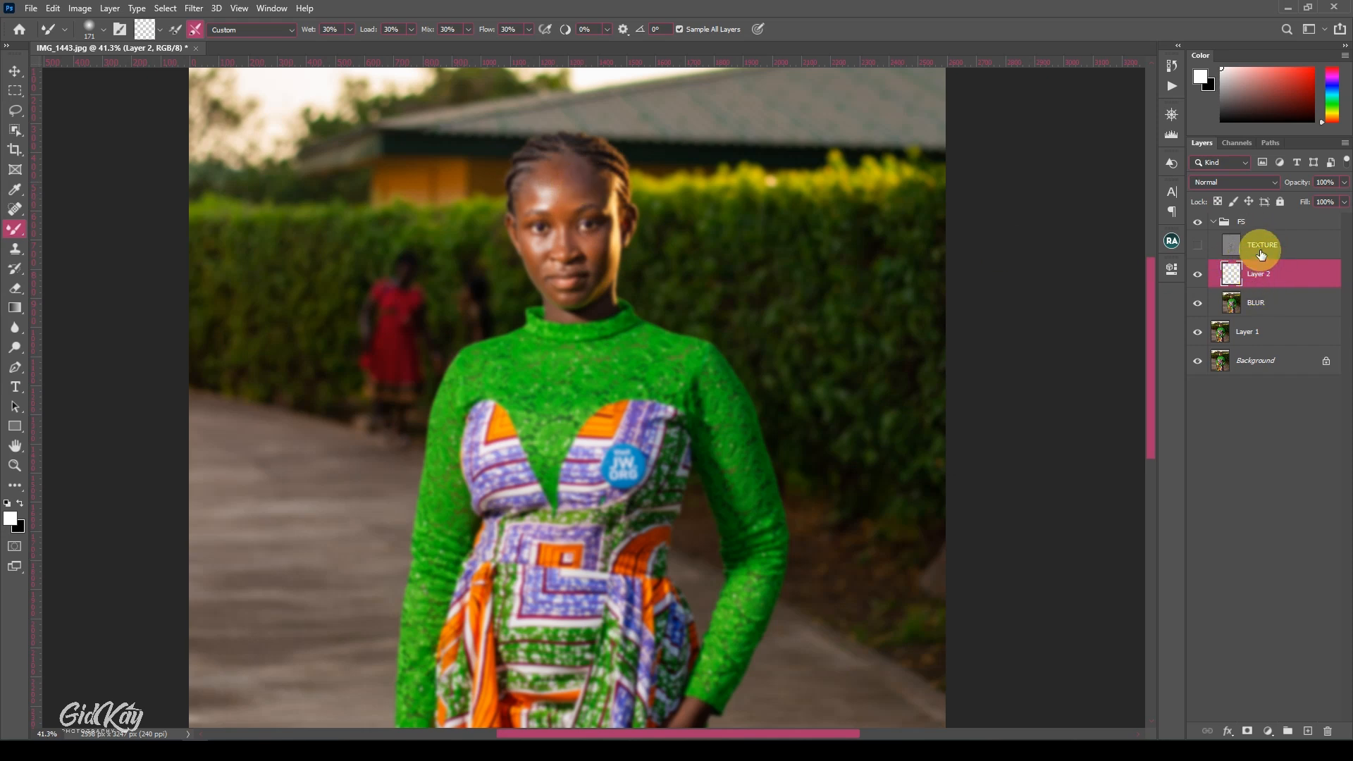
click(1173, 86)
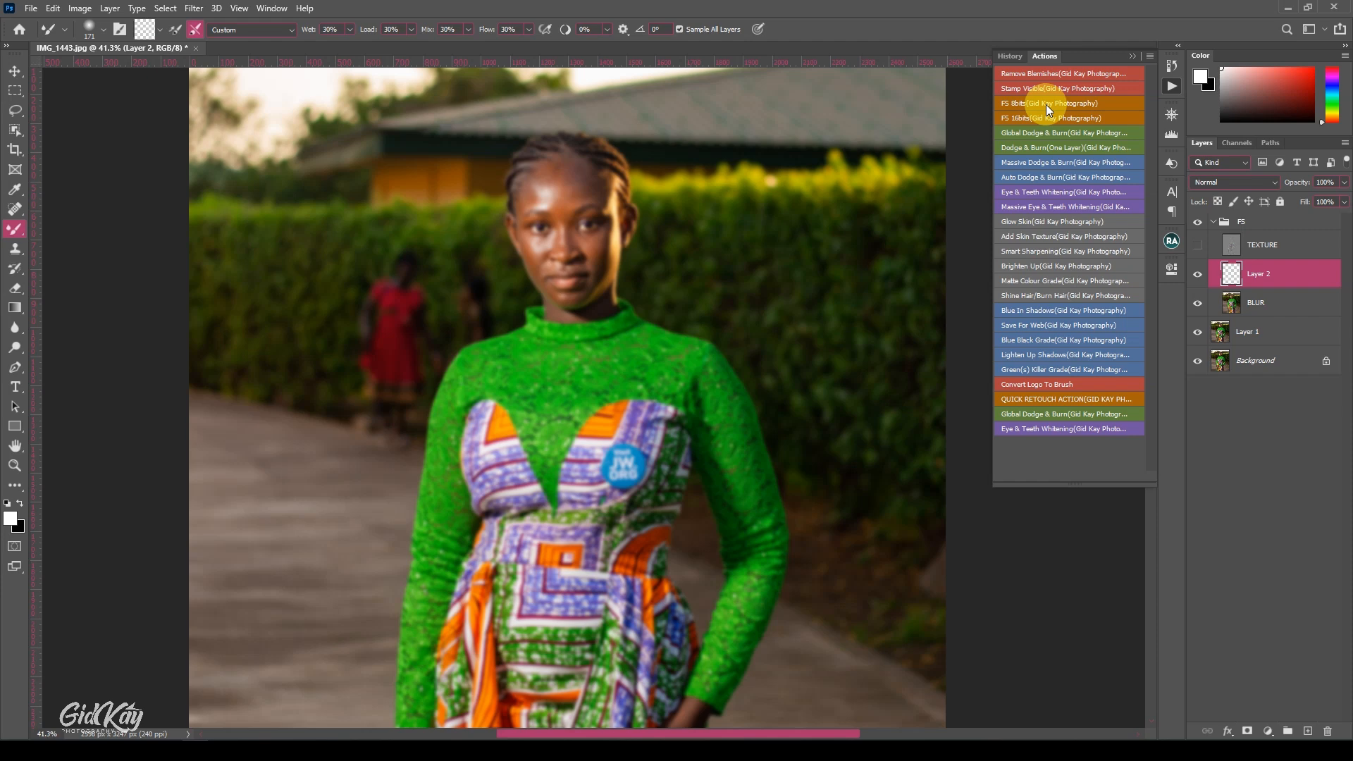
click(1131, 57)
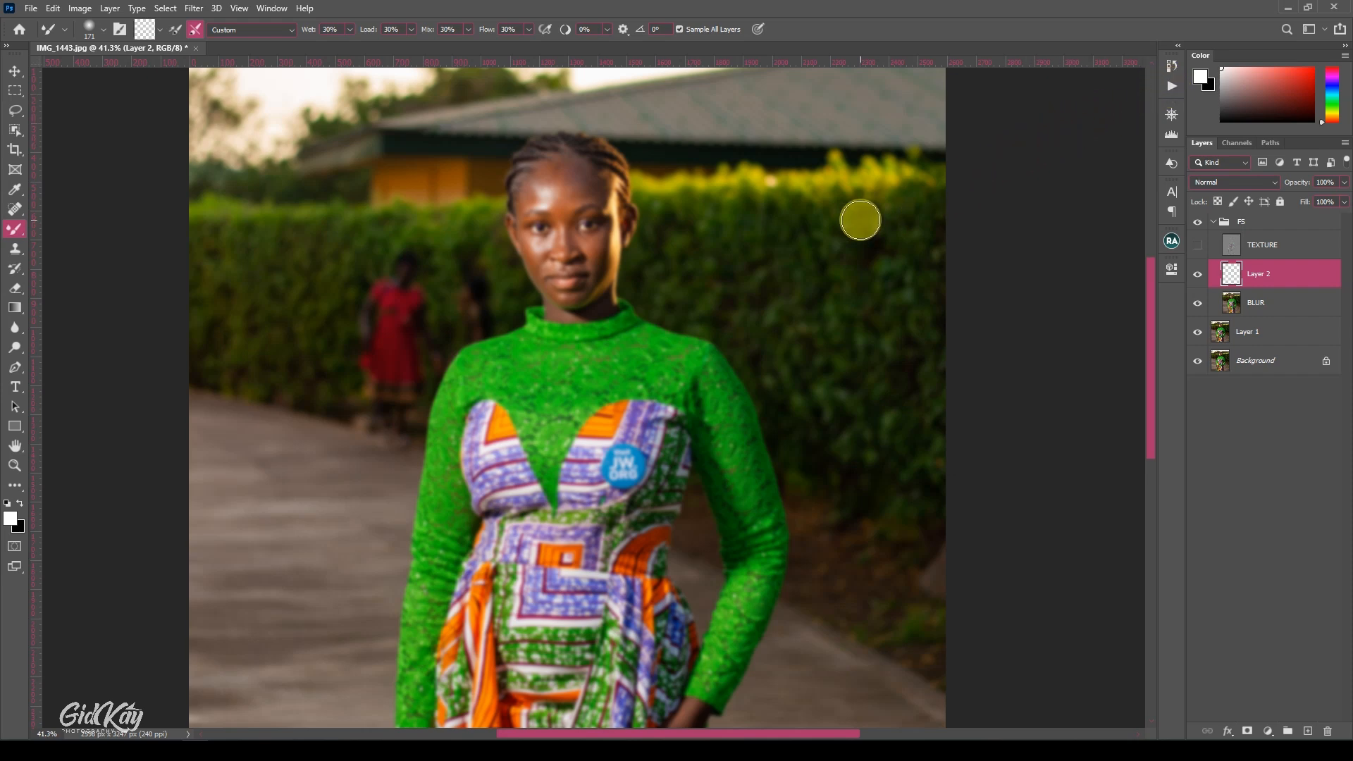
- Start blending the forehead tones on the blank layer and reduce the mixer brush to about 60 px
mouse_move(590, 169)
mouse_down()
mouse_move(543, 181)
mouse_move(561, 186)
mouse_up()
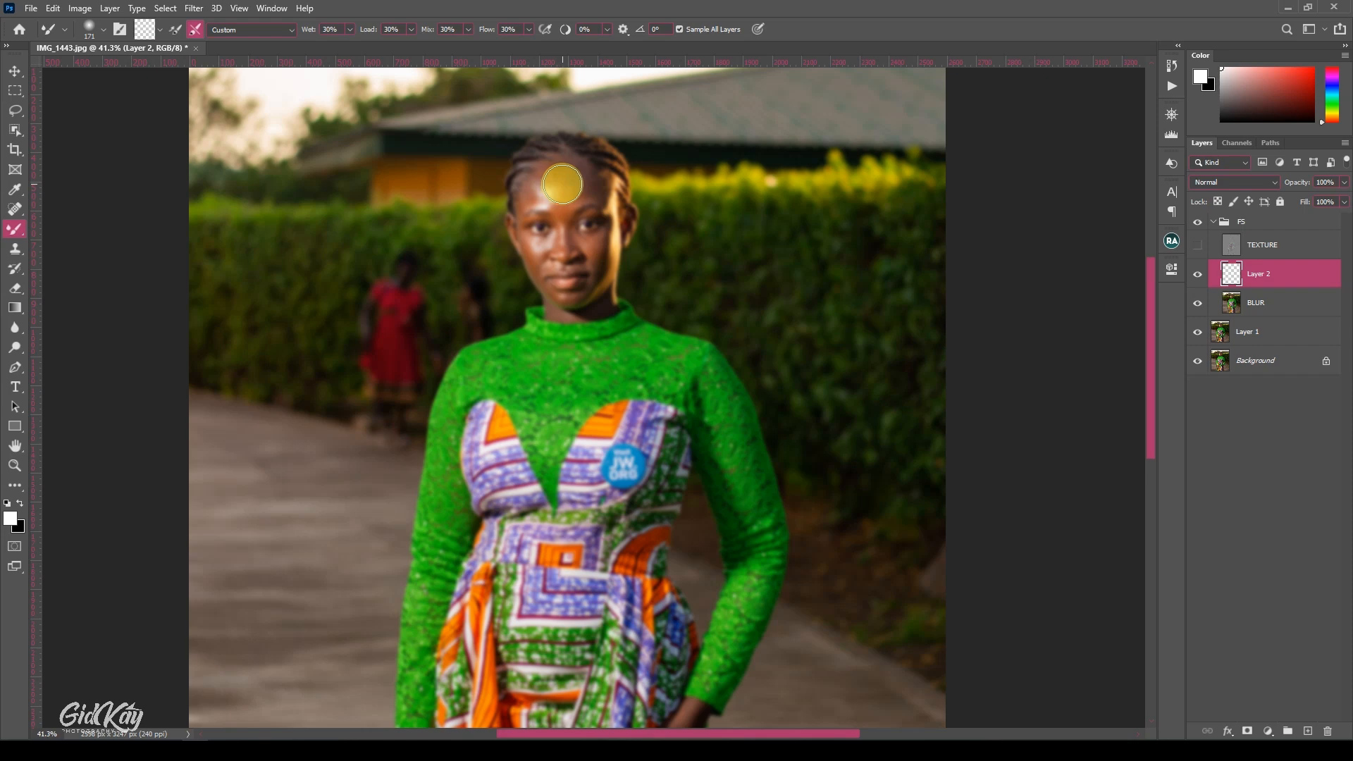
scroll(561, 184, up, 3)
drag(561, 183, 618, 269)
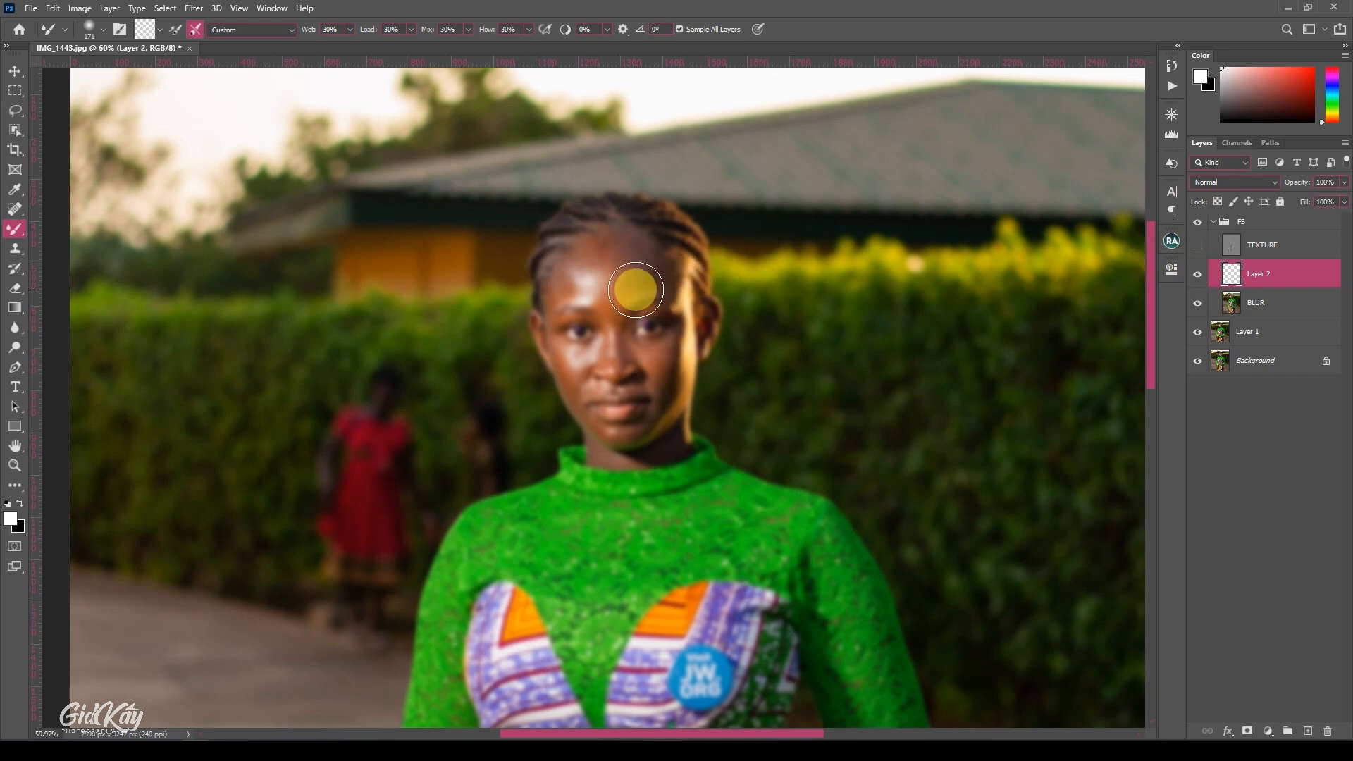
key(bracketleft)
key(bracketleft)
key(bracketleft)
key(bracketleft)
scroll(619, 263, down, 3)
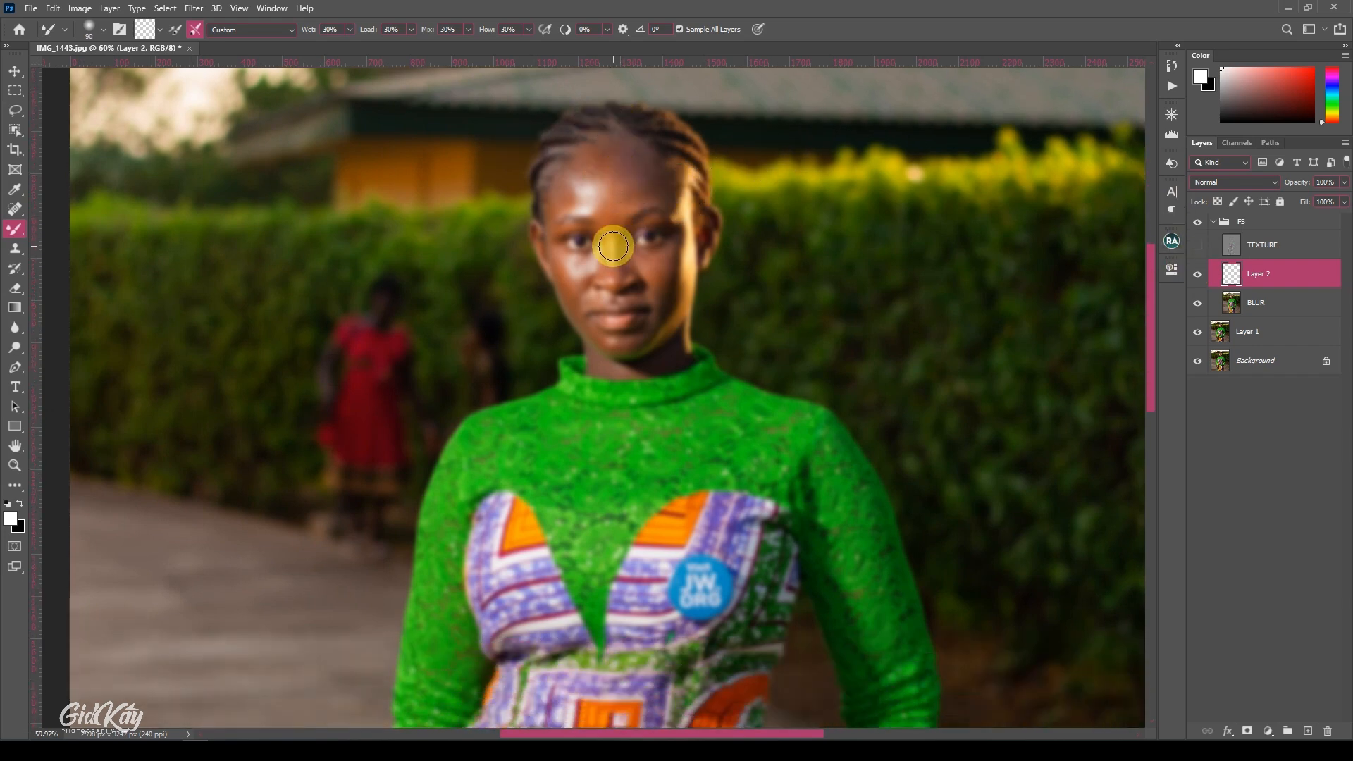
scroll(614, 246, down, 2)
scroll(617, 247, up, 1)
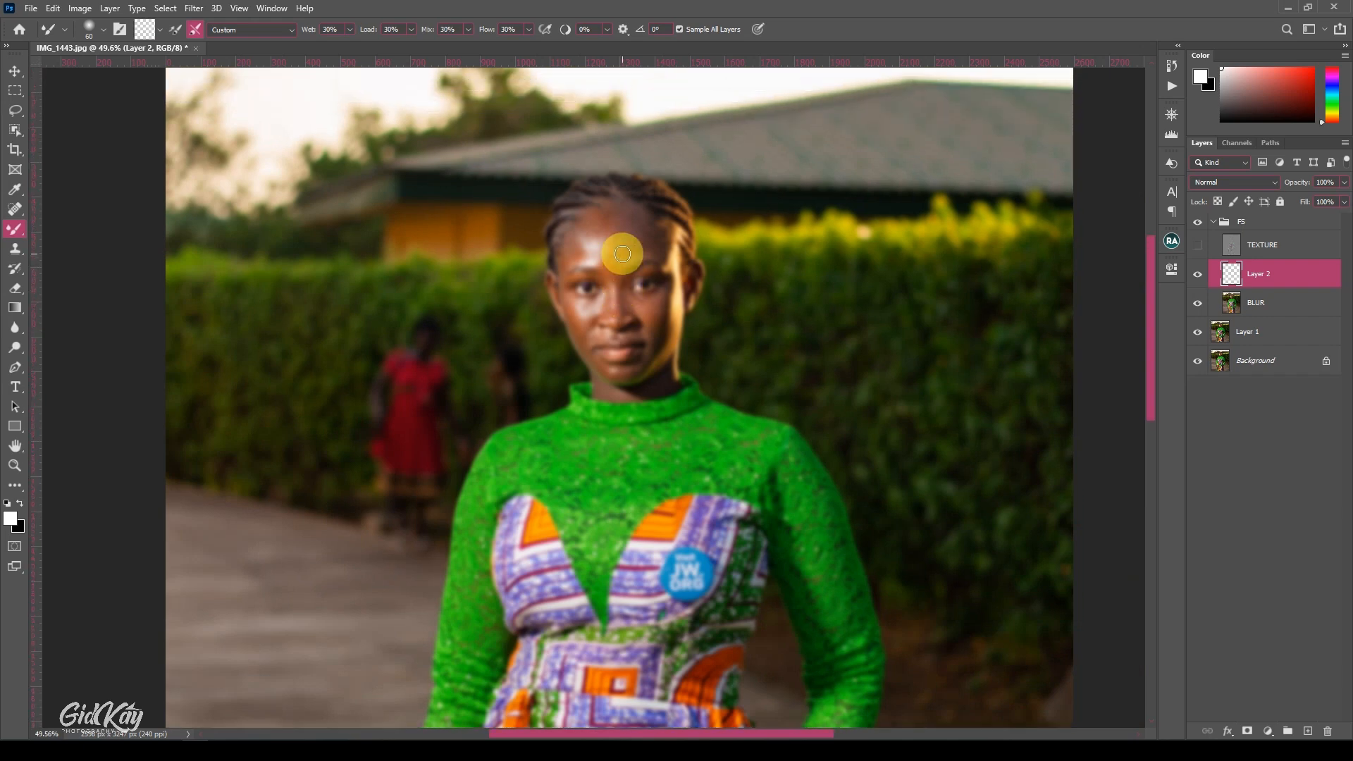
- Blend the forehead from the hairline to the sunlit temple with the mixer brush, using sizes from about 100 to 150 px
key(bracketright)
key(bracketright)
key(bracketright)
key(bracketright)
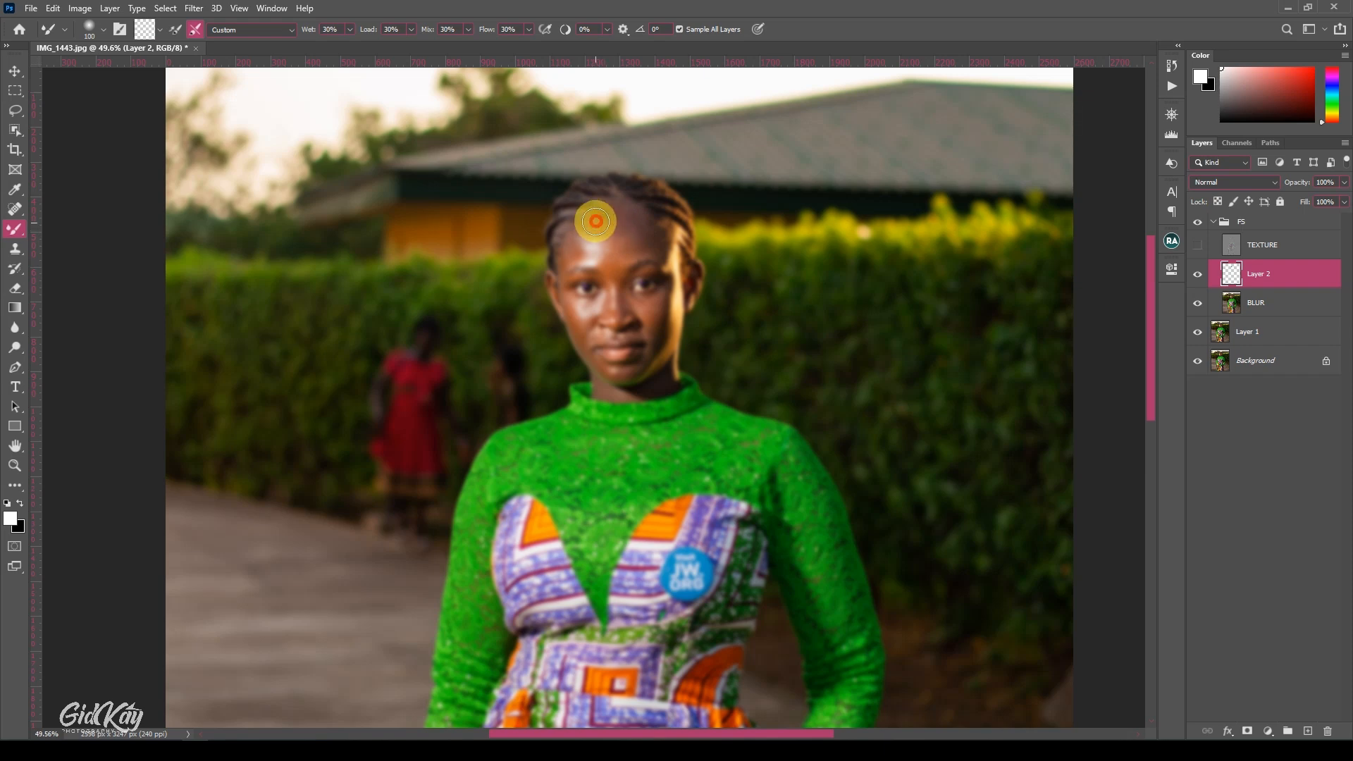
key(bracketleft)
key(bracketleft)
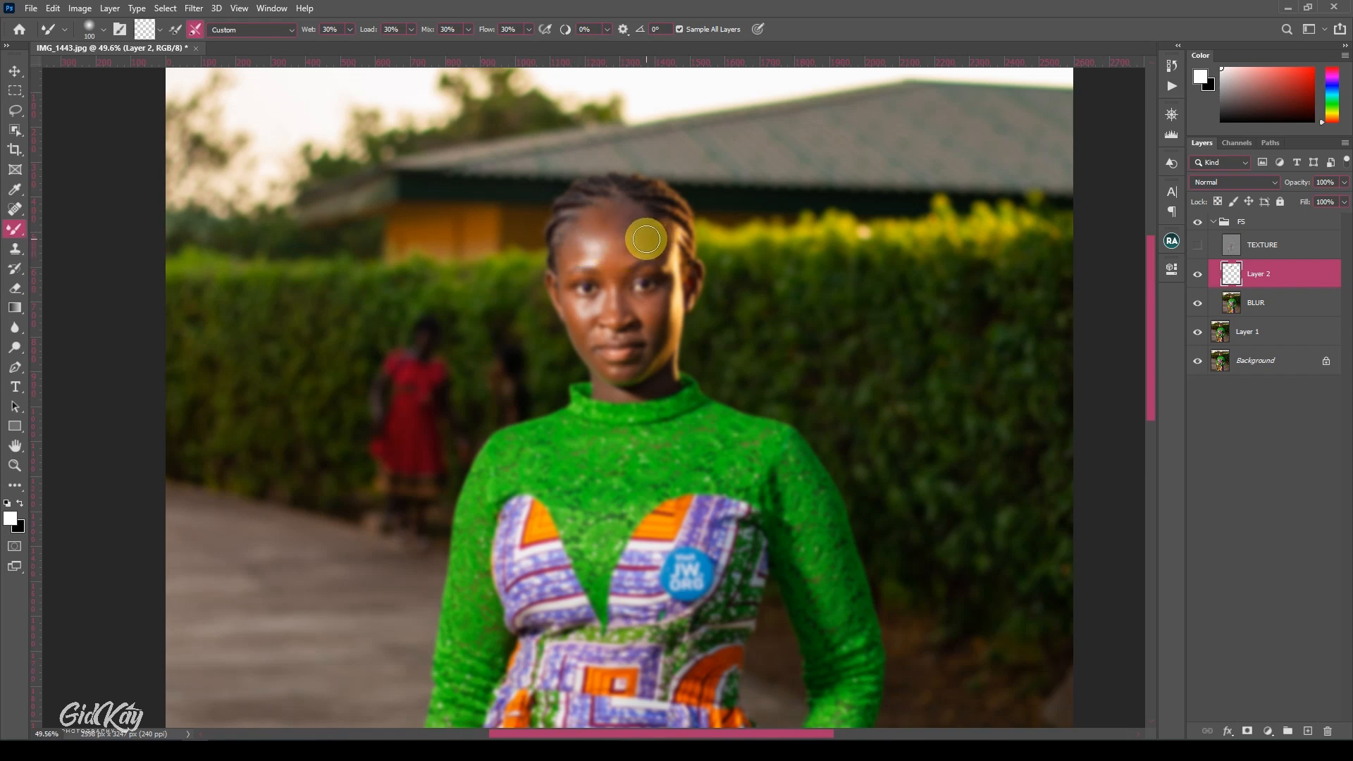
key(bracketright)
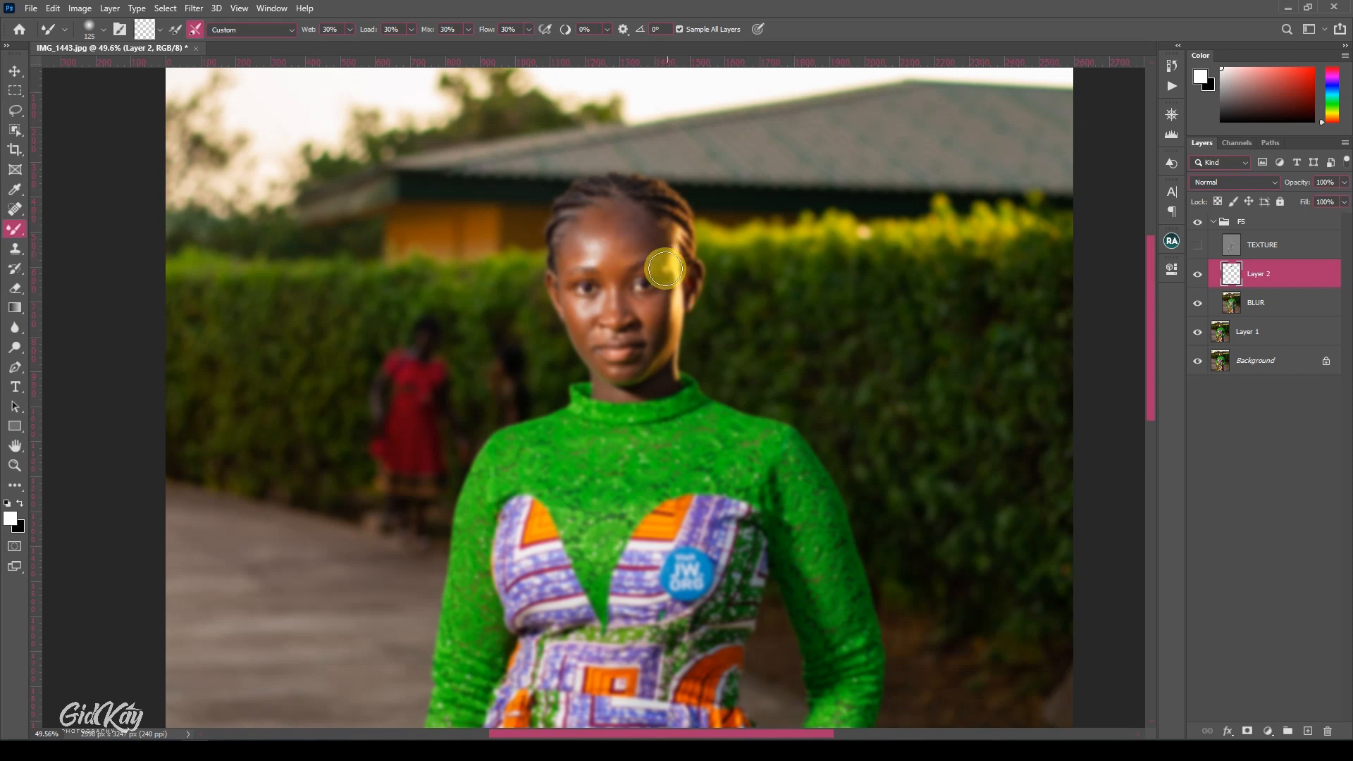
key(bracketright)
key(bracketright)
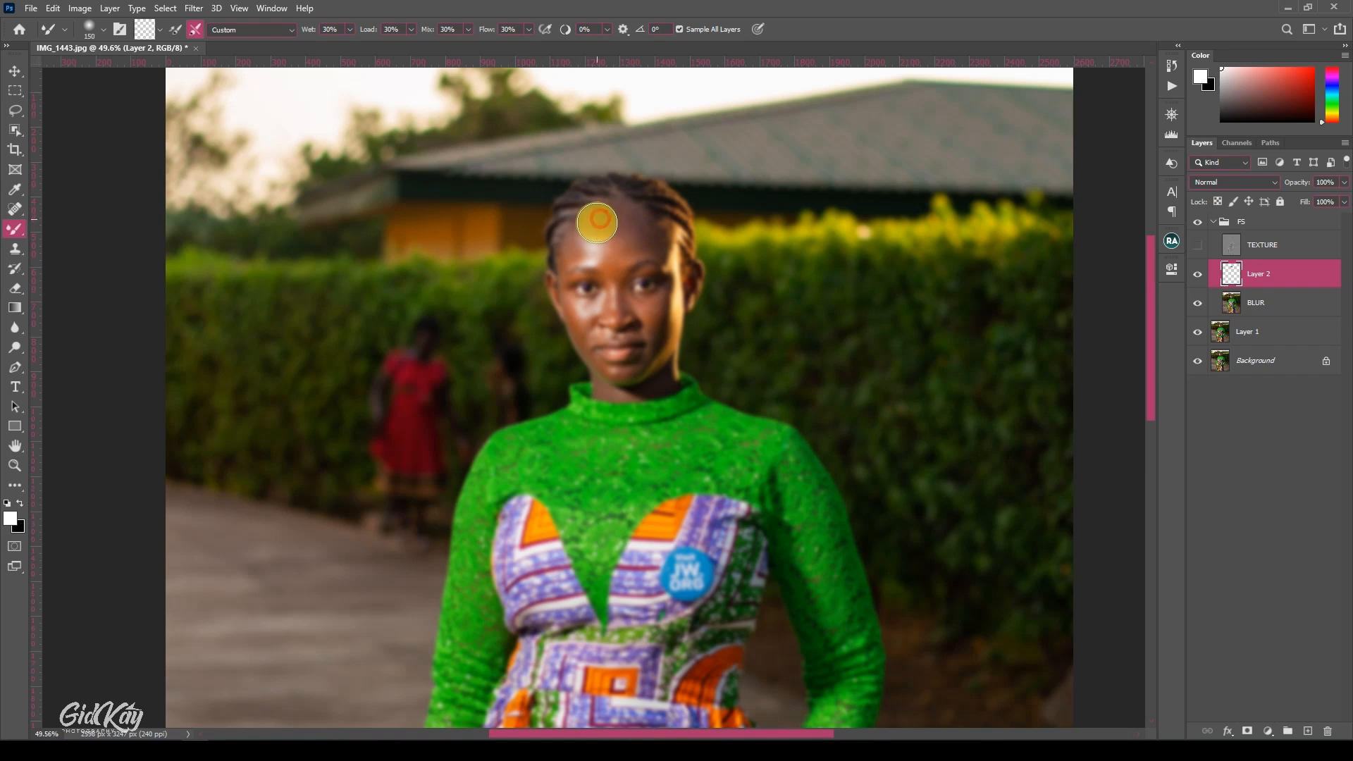
- Smooth the upper forehead below the hairline and toward the sunlit temple, using progressively smaller brush sizes from about 125 px
key(bracketleft)
key(bracketleft)
key(bracketleft)
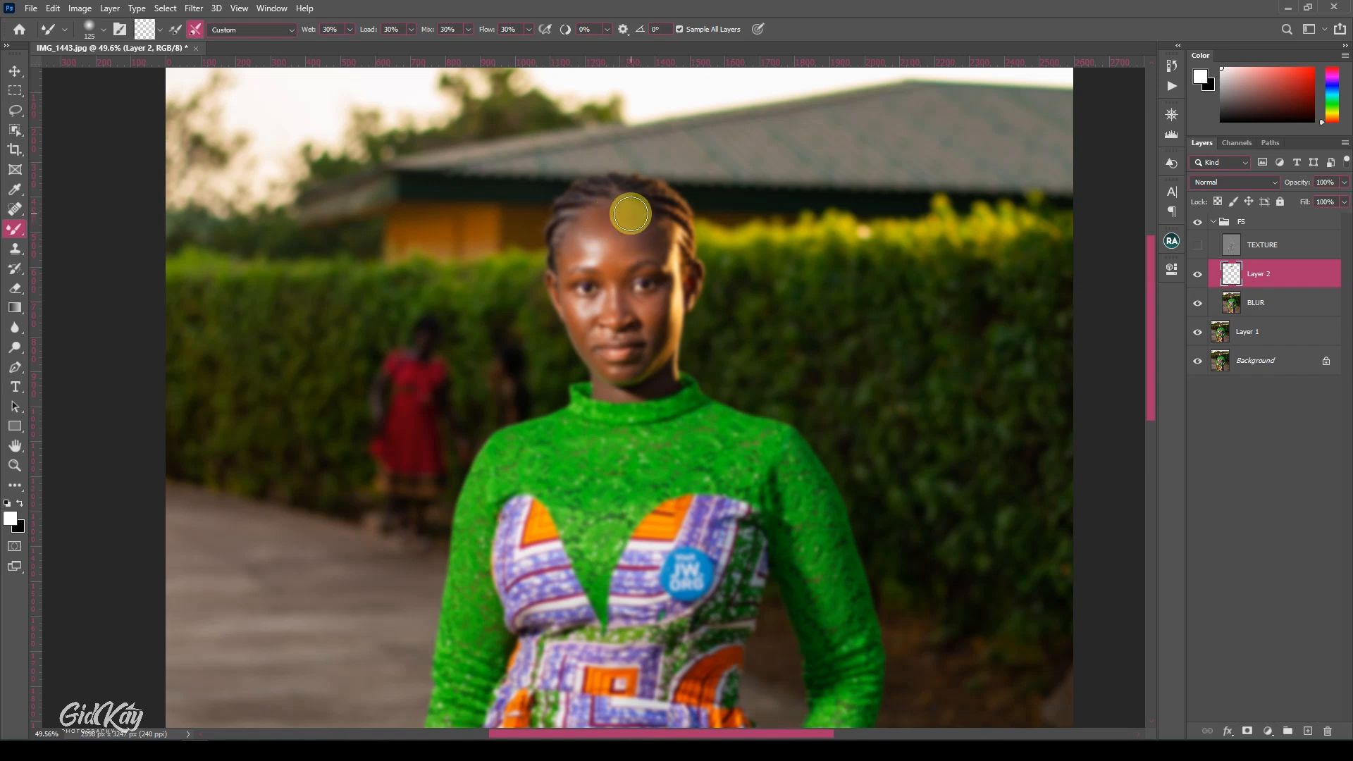
drag(624, 210, 636, 222)
key(bracketleft)
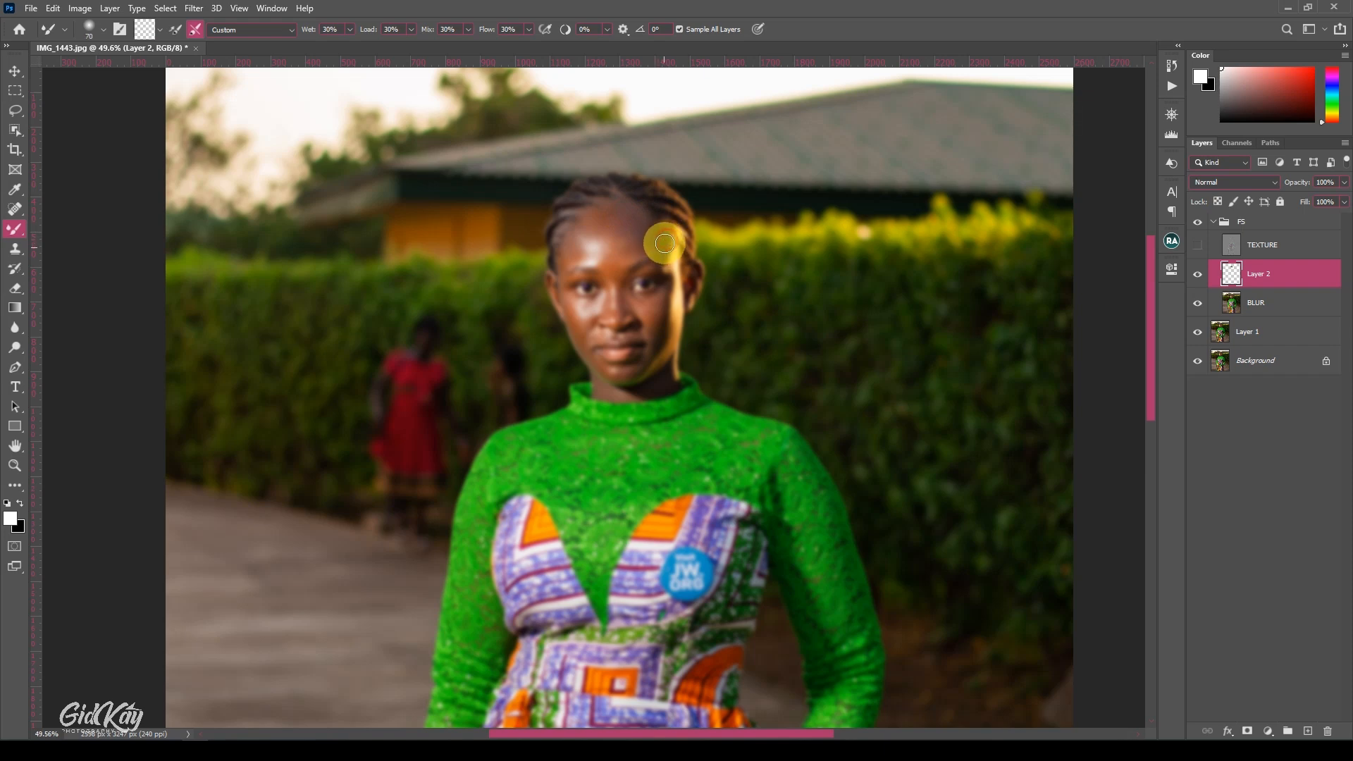
key(bracketleft)
key(bracketleft)
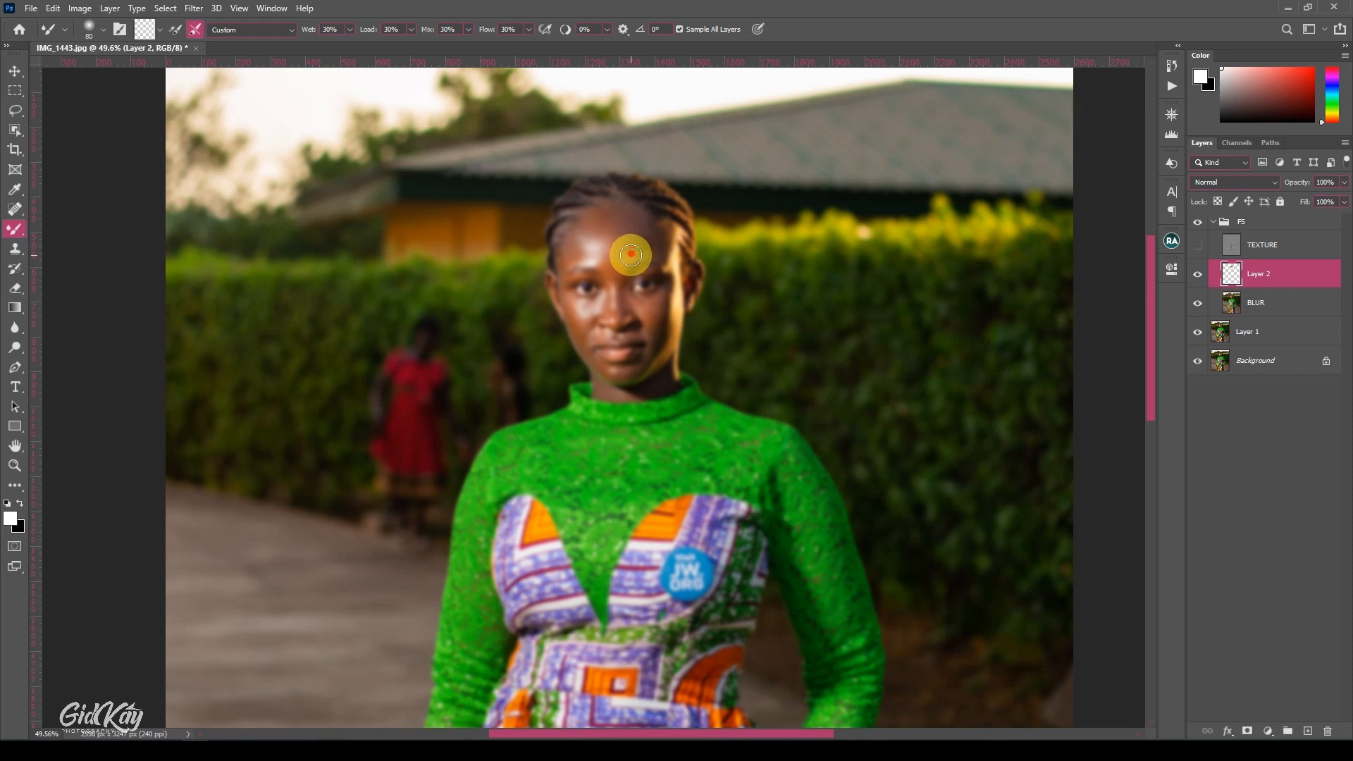
- Blend the skin between the eyebrows and the forehead highlight, enlarging the mixer brush to about 150 px
key(bracketright)
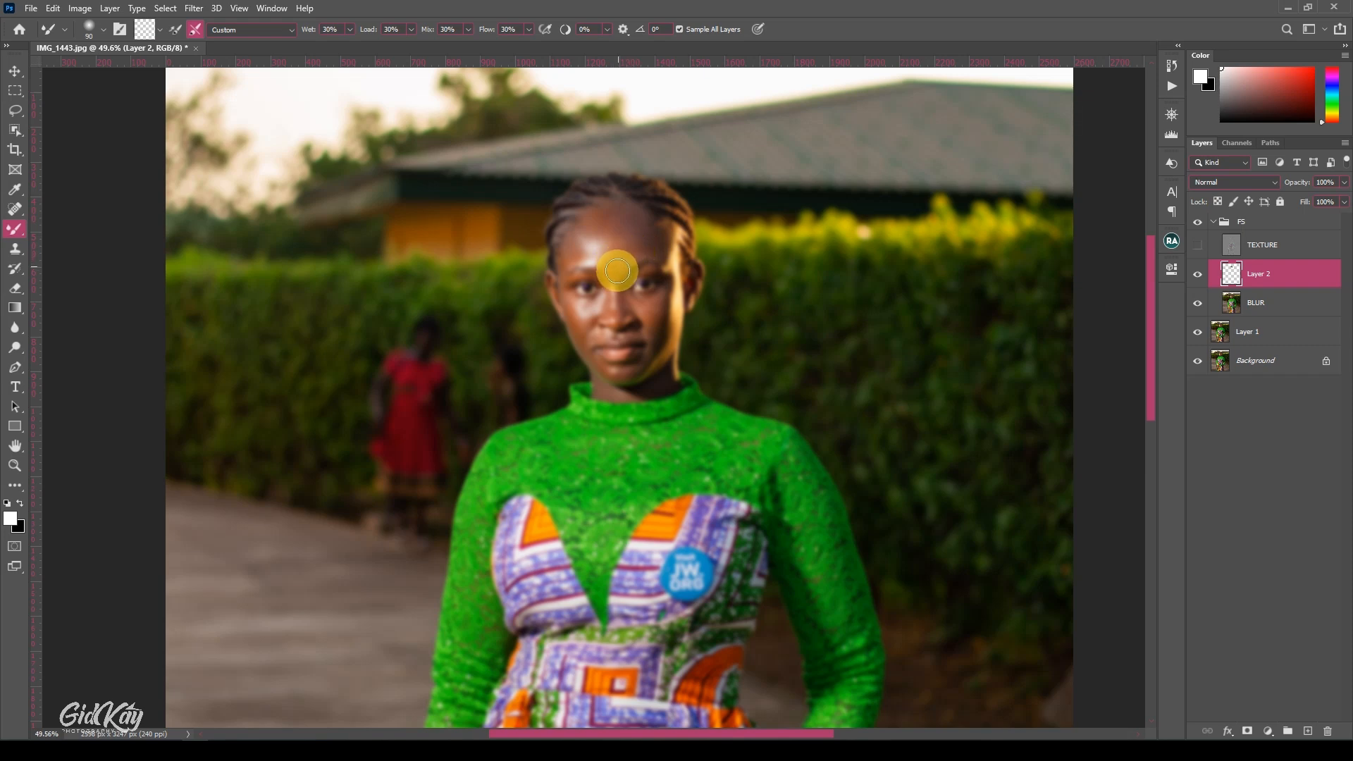
key(bracketright)
drag(619, 259, 614, 249)
key(bracketright)
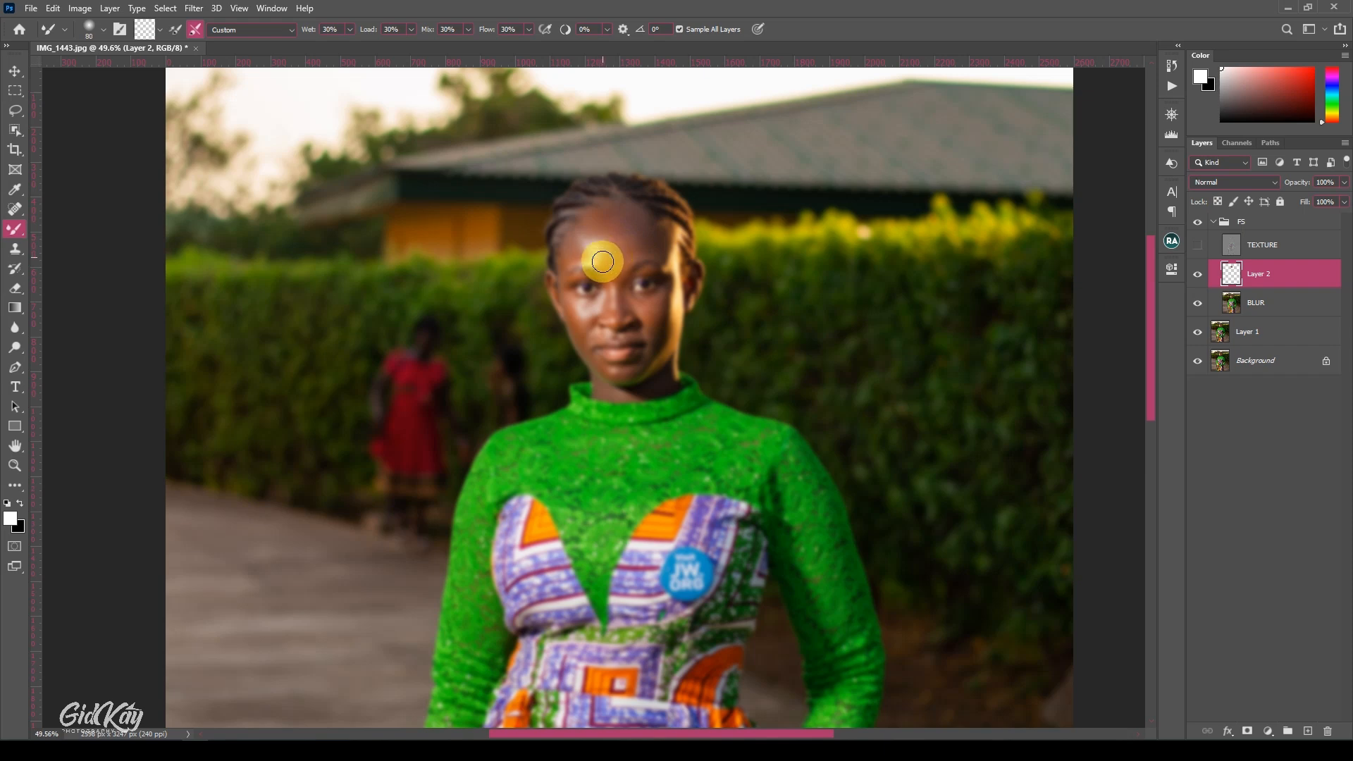
key(bracketright)
key(bracketright)
click(599, 238)
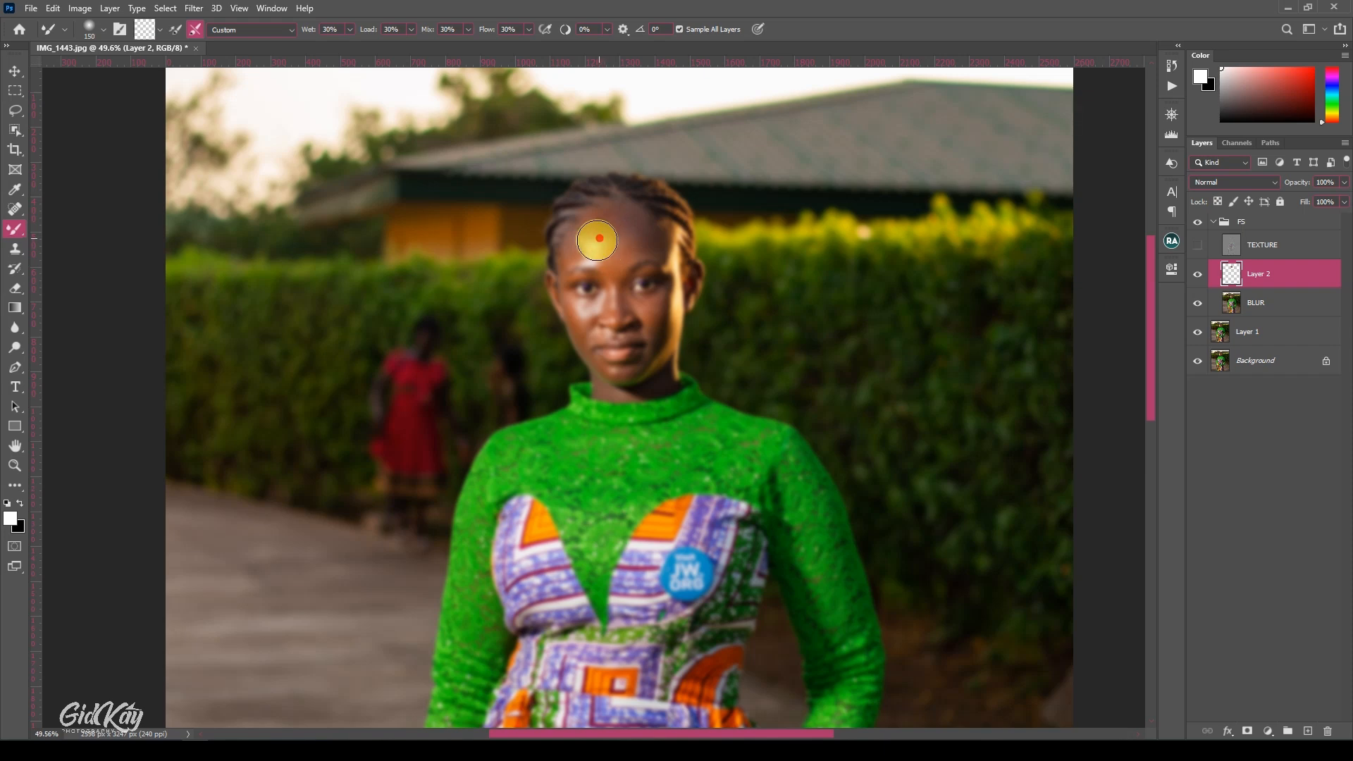
- Smooth the shaded-side temple and the outer brow area, reducing the mixer brush to about 50 px
key(bracketleft)
key(bracketleft)
key(bracketleft)
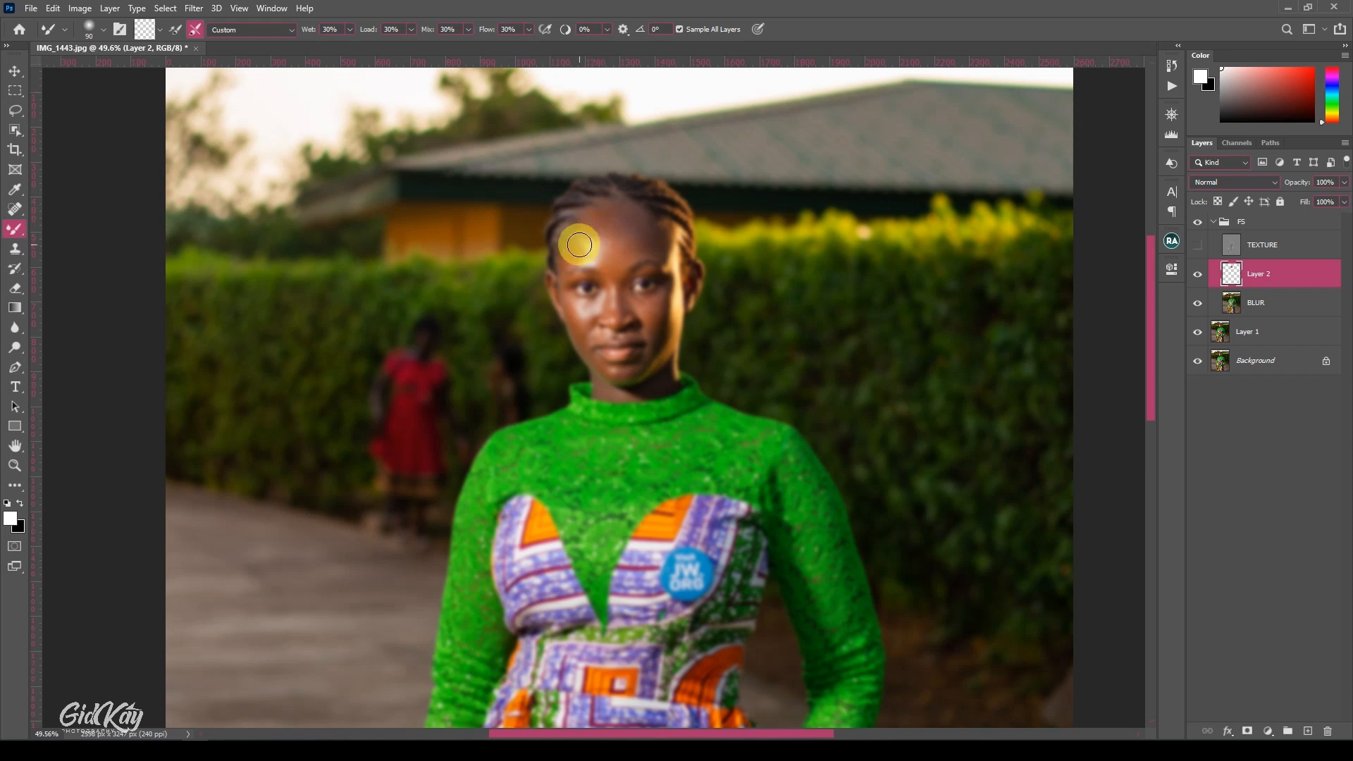
key(bracketleft)
key(bracketleft)
key(bracketleft)
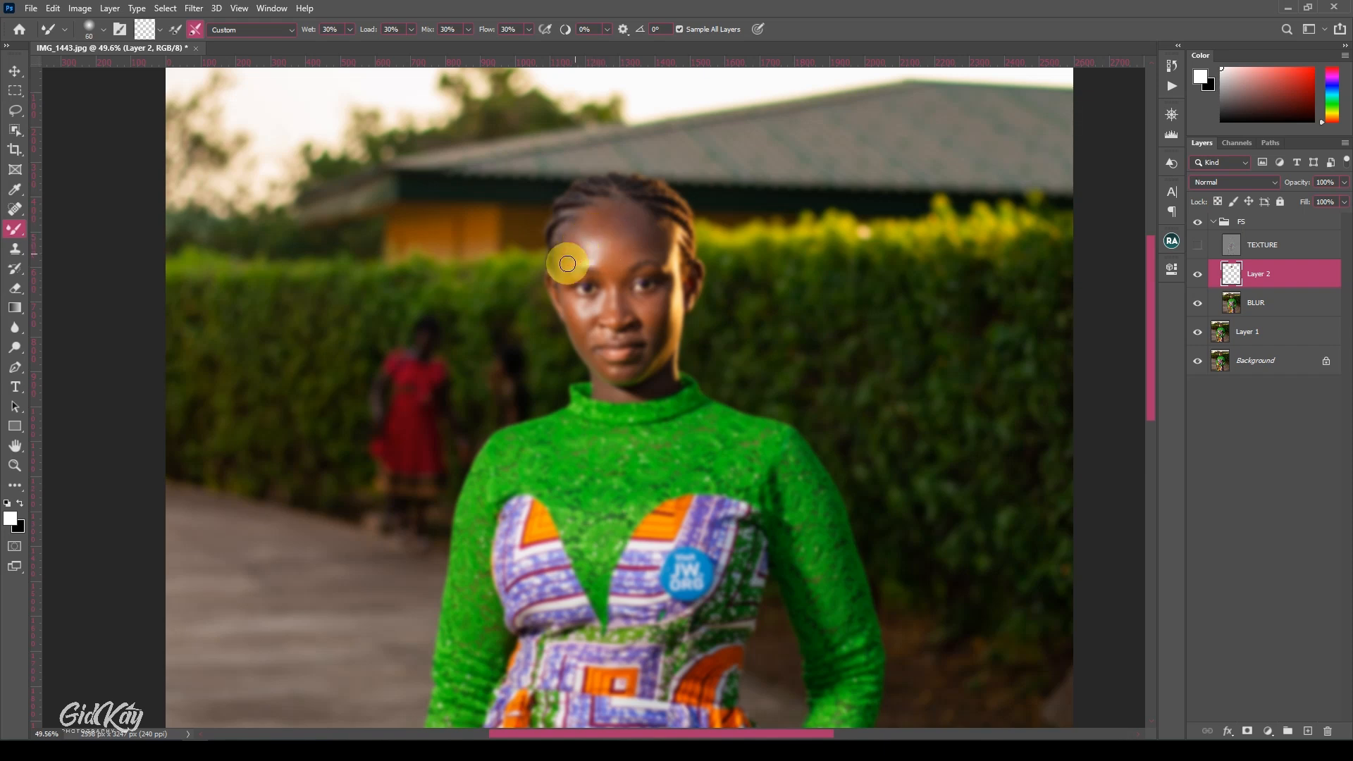
key(bracketleft)
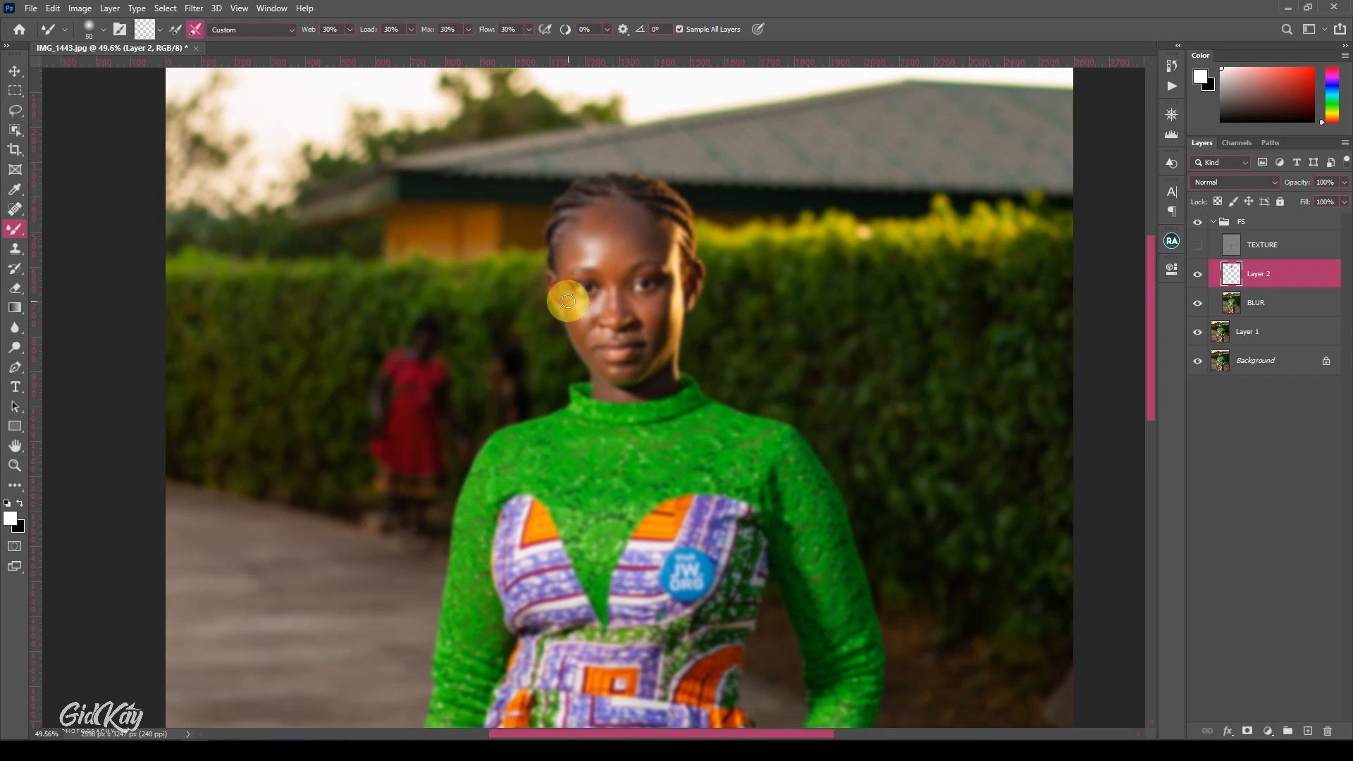
- Blend the cheek and under-eye area on the shaded side of the face, varying the brush size around 50 px
key(bracketleft)
key(bracketleft)
key(bracketright)
key(bracketright)
key(bracketright)
key(bracketright)
key(bracketleft)
key(bracketleft)
key(bracketleft)
key(bracketright)
key(bracketright)
key(bracketright)
- Show the TEXTURE layer, compare the face with and without the Layer 2 blending, and hide TEXTURE again
click(1198, 246)
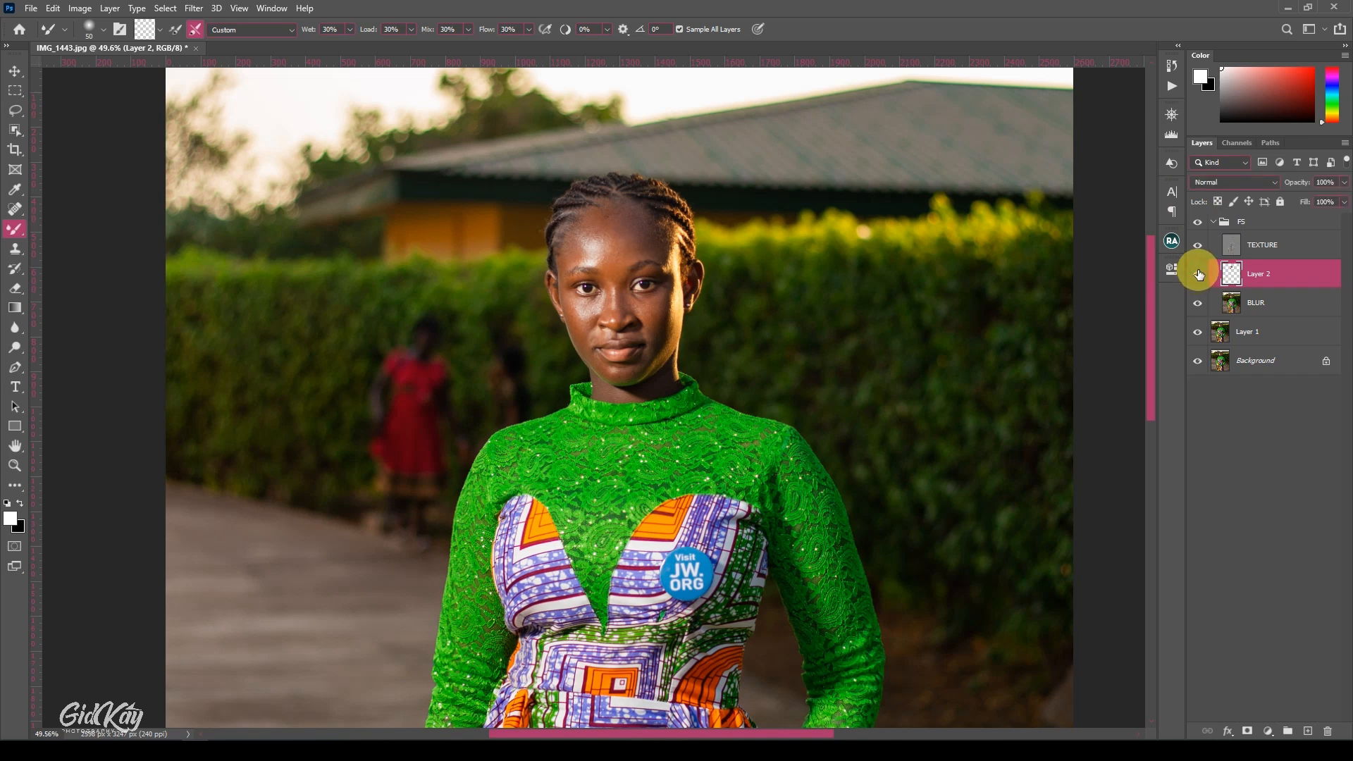
click(1198, 274)
click(1198, 244)
- Blend the skin under the eye on the sunlit side of the face with a brush of about 40 to 70 px
scroll(769, 228, down, 3)
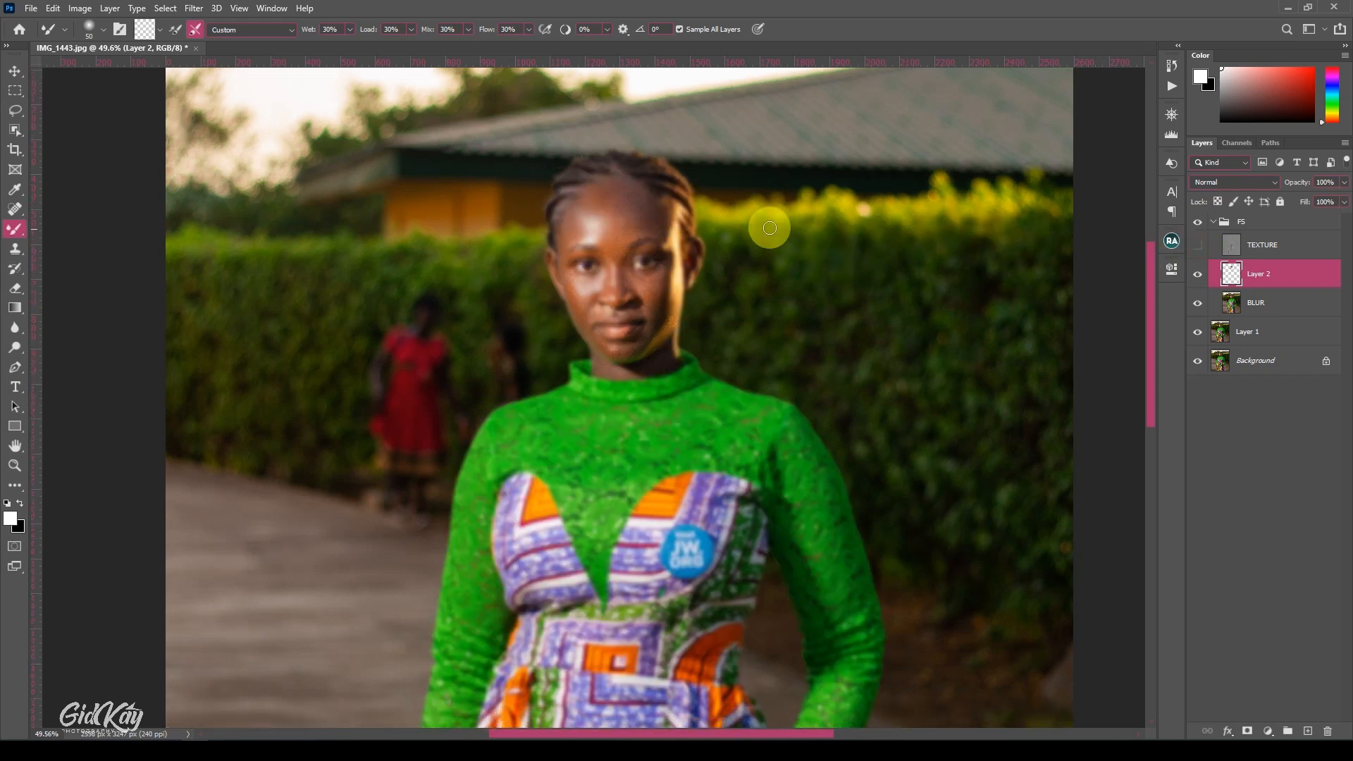
scroll(769, 228, down, 2)
key([)
key([)
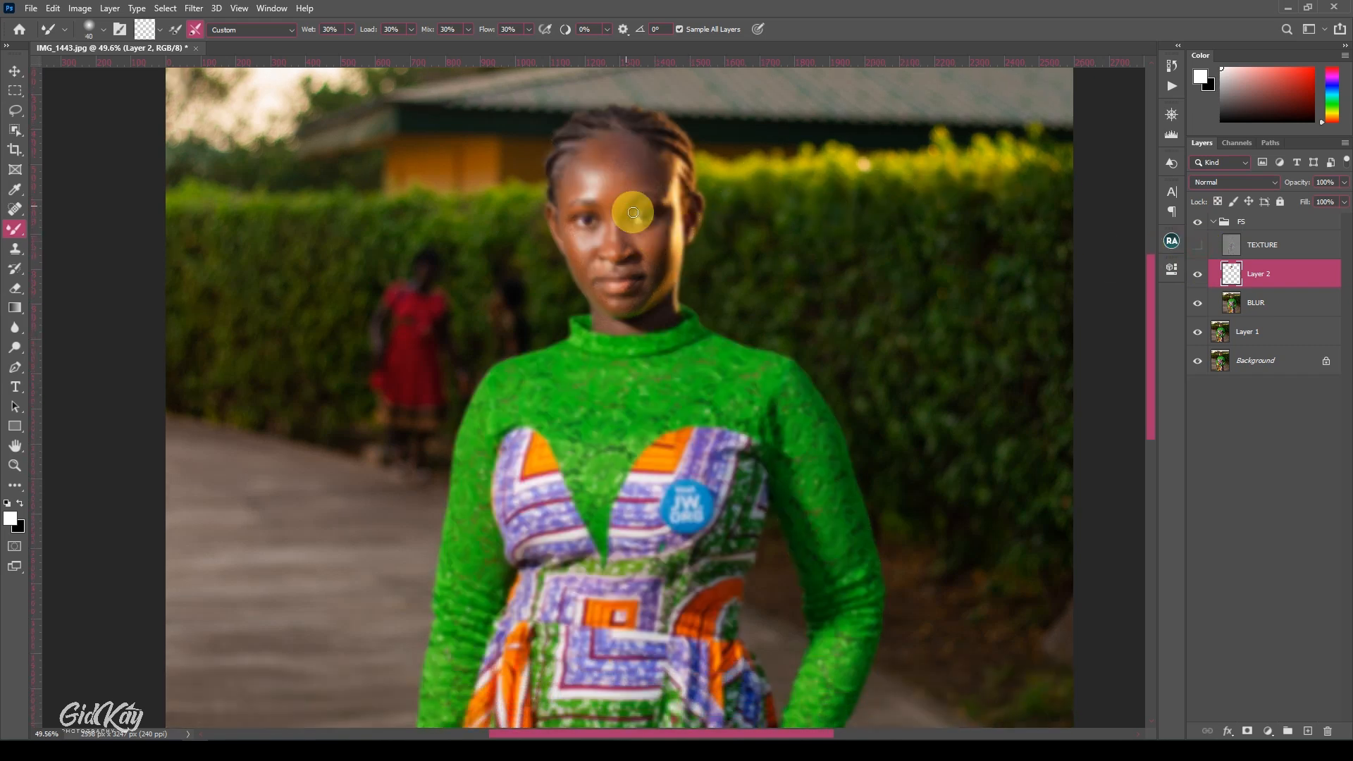
key(bracketright)
key(bracketright)
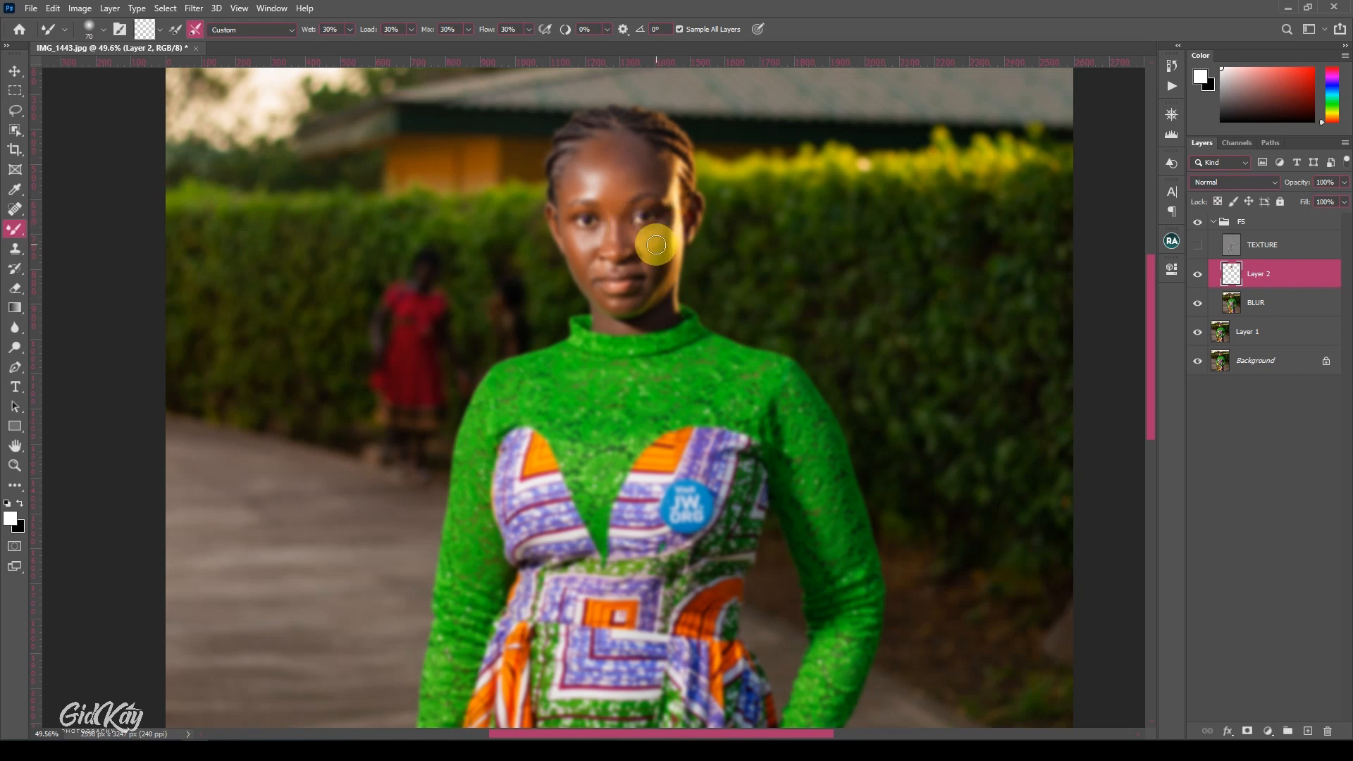
- Smooth the cheek beside the nose and mouth on the sunlit side with downward strokes of about 45 px
drag(656, 244, 654, 276)
key(bracketleft)
key(bracketleft)
key(bracketleft)
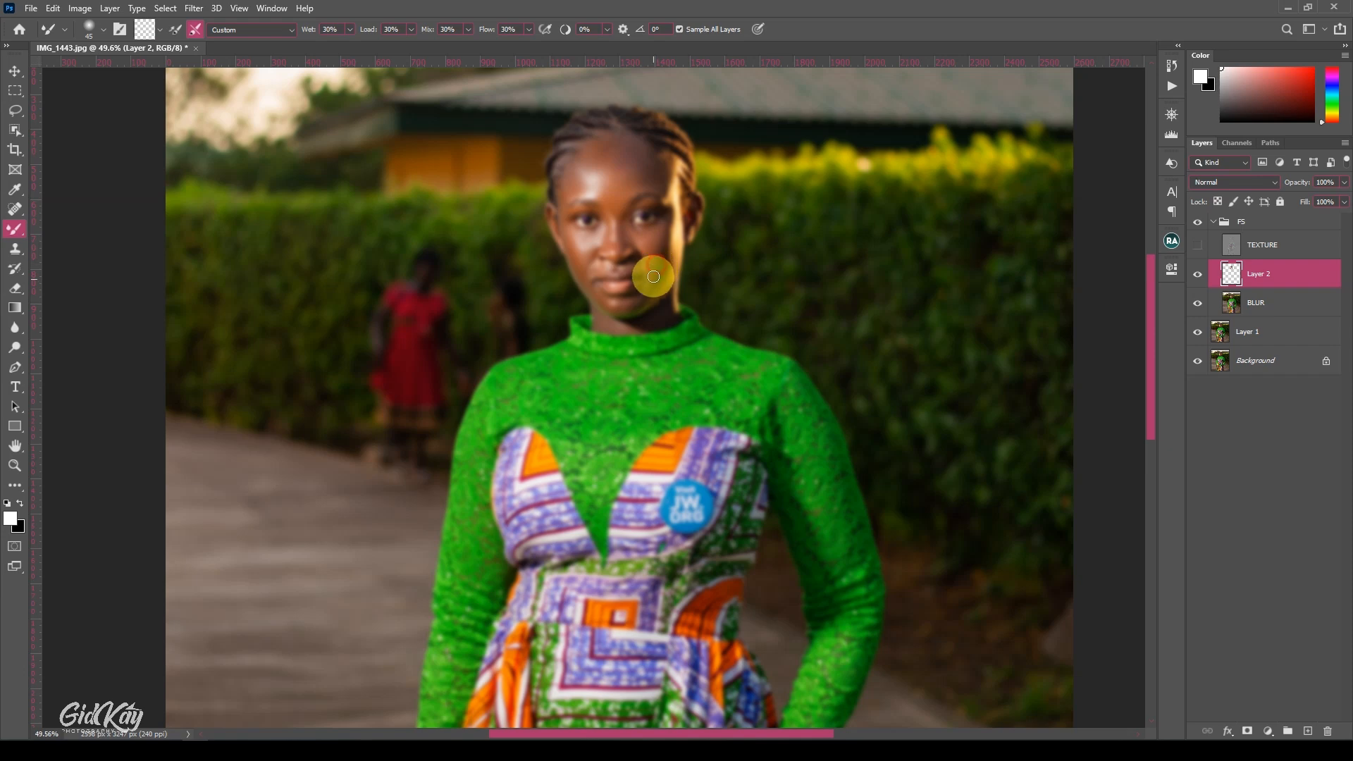
key(bracketleft)
mouse_move(638, 230)
mouse_down()
mouse_move(652, 265)
mouse_move(638, 304)
mouse_up()
click(645, 290)
key(bracketleft)
- Blend the bright edge of the sunlit cheek down to the jawline, enlarging the brush to about 50 px
drag(675, 225, 654, 293)
key(bracketright)
key(bracketright)
mouse_move(667, 198)
mouse_down()
mouse_move(670, 187)
mouse_move(674, 235)
mouse_move(650, 283)
mouse_up()
key(bracketright)
scroll(631, 278, down, 1)
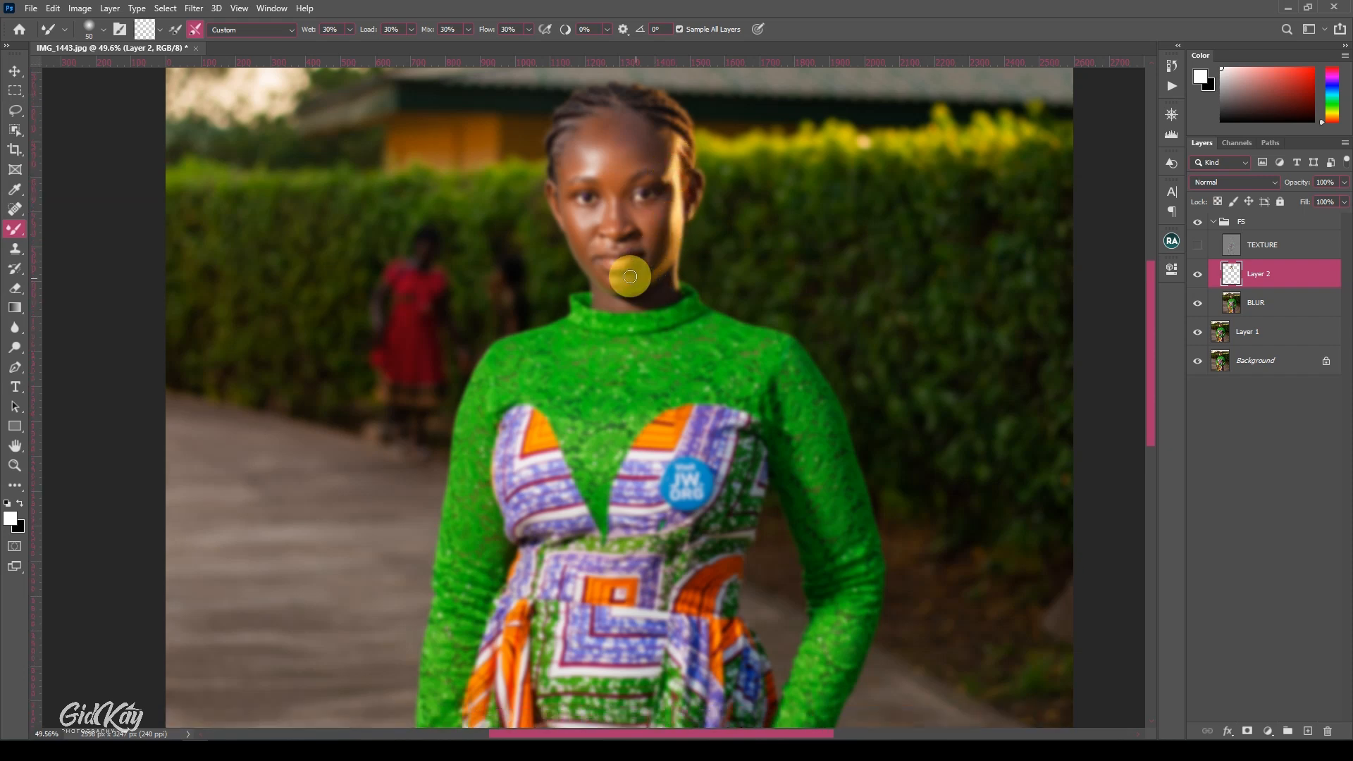
- Smooth the chin and the skin around the mouth with short strokes of a small mixer brush
key(bracketleft)
key(bracketleft)
mouse_move(583, 255)
mouse_down()
mouse_move(629, 288)
mouse_move(606, 276)
mouse_move(635, 281)
mouse_move(646, 245)
mouse_move(644, 257)
mouse_move(641, 240)
mouse_move(631, 245)
mouse_up()
key(bracketright)
key(bracketleft)
key(bracketleft)
key(bracketleft)
drag(587, 249, 589, 255)
key(bracketleft)
key(bracketleft)
- Blend the shaded-side cheek and the nose with small mixer brush strokes
mouse_move(586, 231)
mouse_down()
mouse_move(565, 203)
mouse_move(597, 203)
mouse_move(580, 207)
mouse_move(595, 187)
mouse_up()
key(bracketright)
key(bracketright)
drag(617, 203, 618, 223)
key([)
drag(634, 230, 621, 220)
drag(618, 191, 622, 182)
- Enlarge the mixer brush slightly and smooth the skin around the eye on the sunlit side
key(bracketright)
key(bracketright)
drag(641, 183, 657, 181)
scroll(670, 197, down, 3)
scroll(668, 211, up, 4)
- Blend the visible neck skin above the green collar with a brush of about 50 px
key(bracketright)
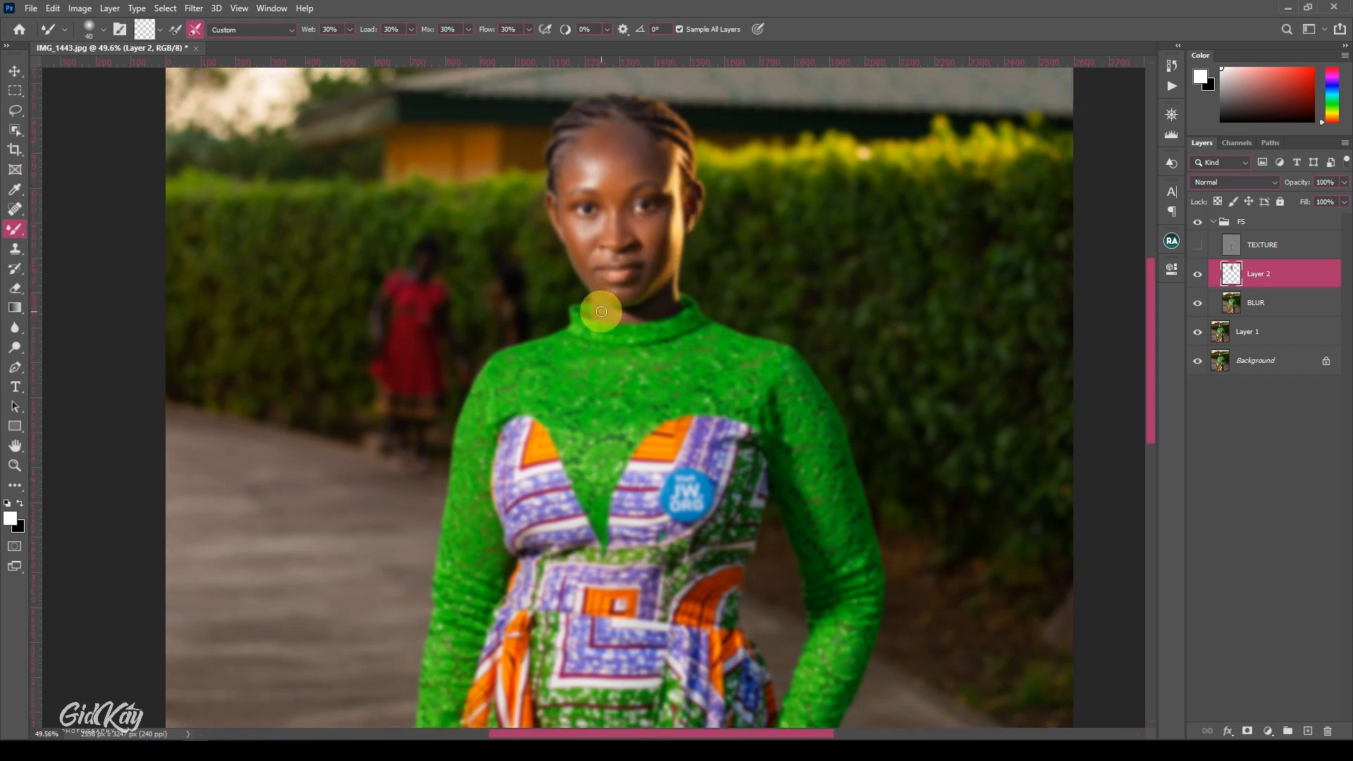
key(bracketright)
mouse_move(648, 305)
mouse_down()
mouse_move(667, 293)
mouse_move(667, 308)
mouse_up()
key(bracketright)
- Smooth the wrist and hand resting at the sunlit-side hip with a mixer brush of about 45 to 60 px
scroll(669, 319, down, 2)
scroll(761, 352, down, 3)
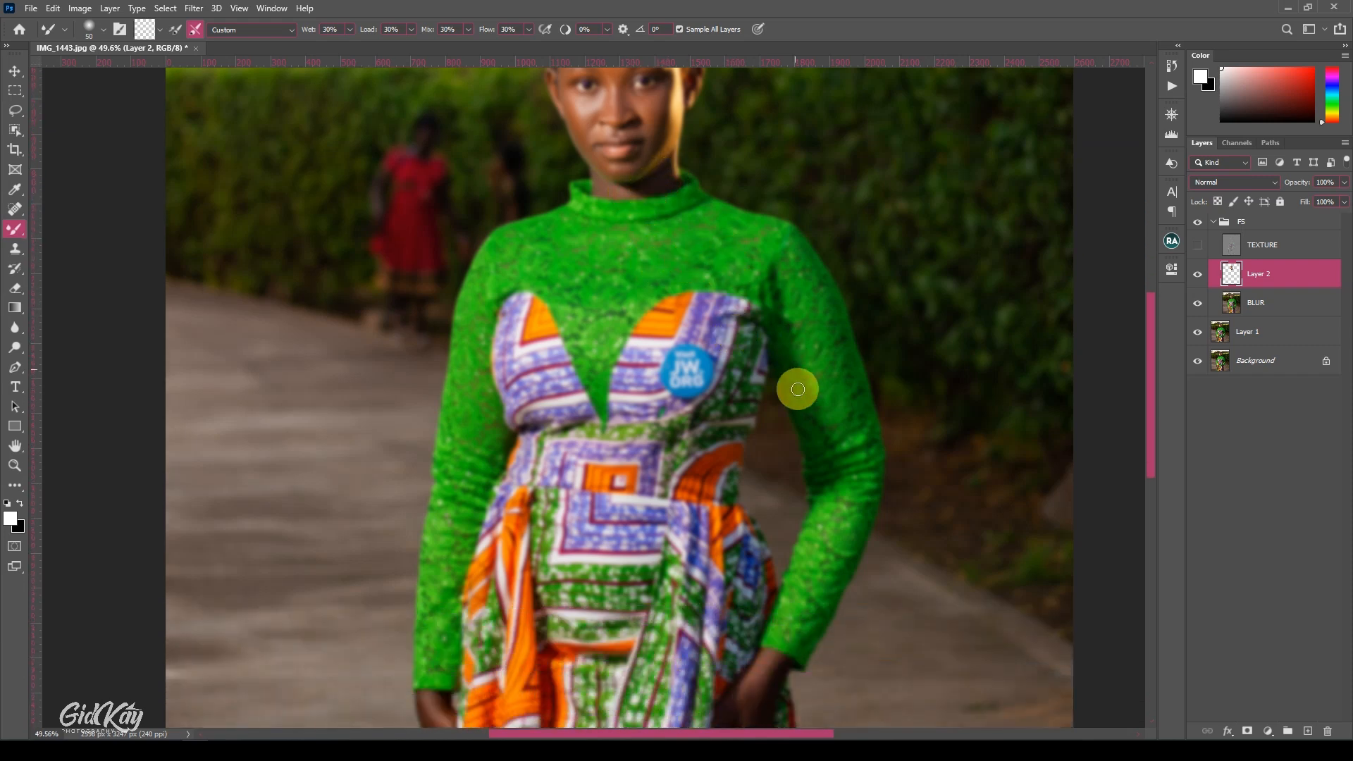
scroll(768, 536, down, 5)
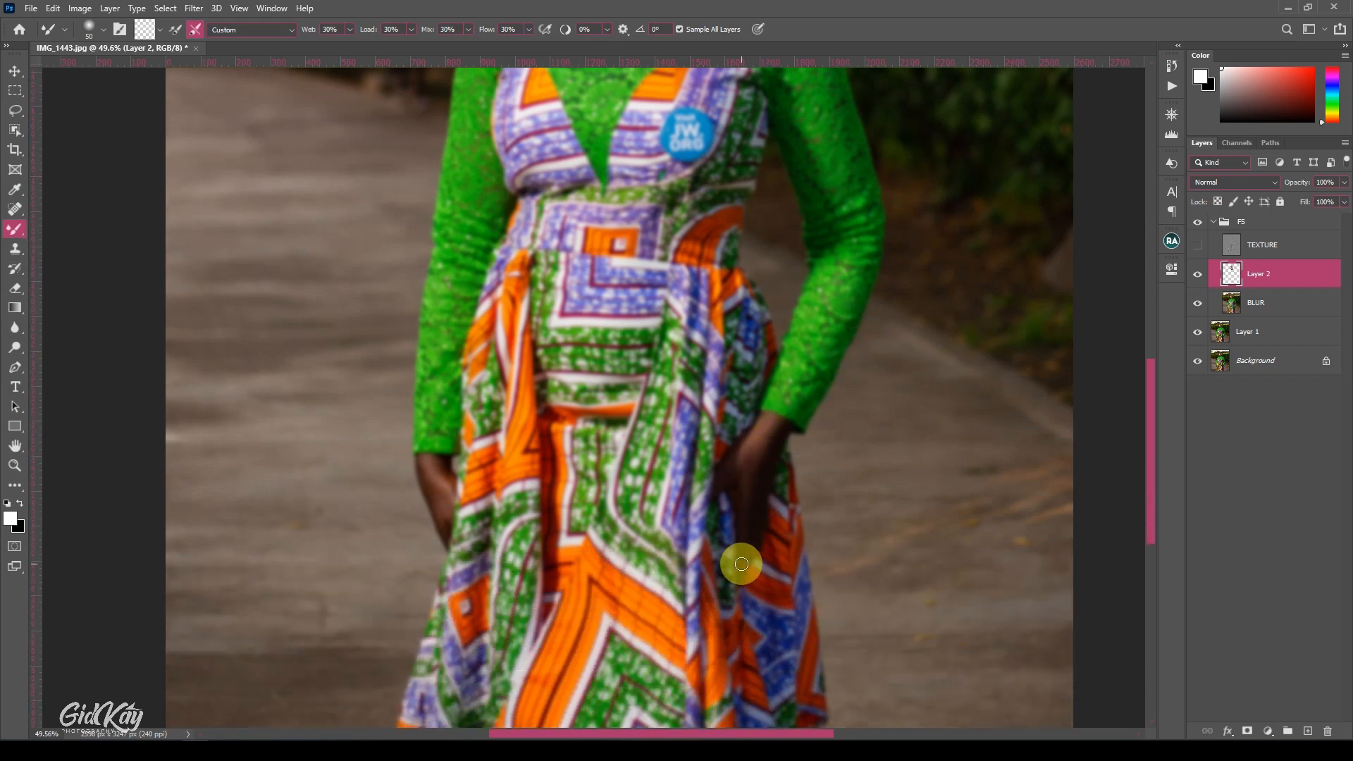
key(bracketright)
key(bracketright)
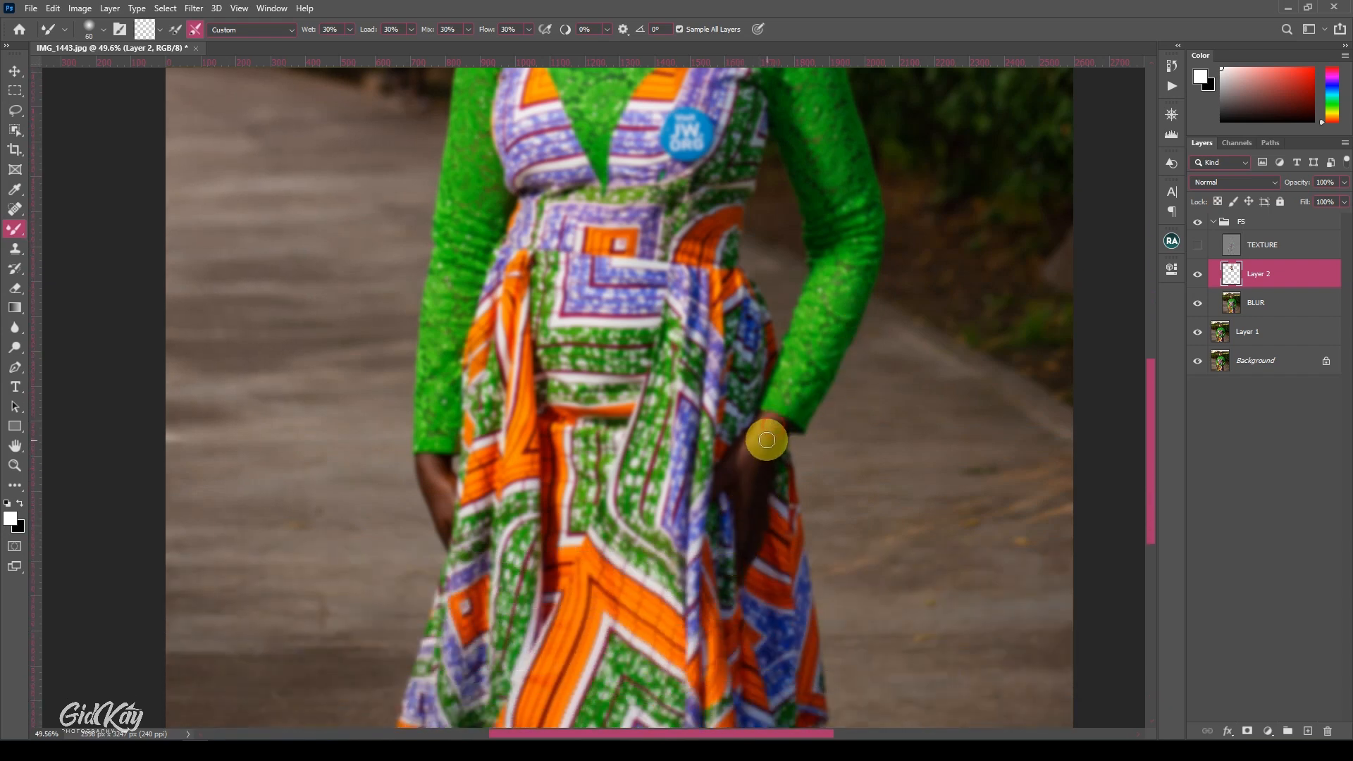
mouse_move(751, 454)
mouse_down()
mouse_move(743, 469)
mouse_move(754, 438)
mouse_up()
key([)
key([)
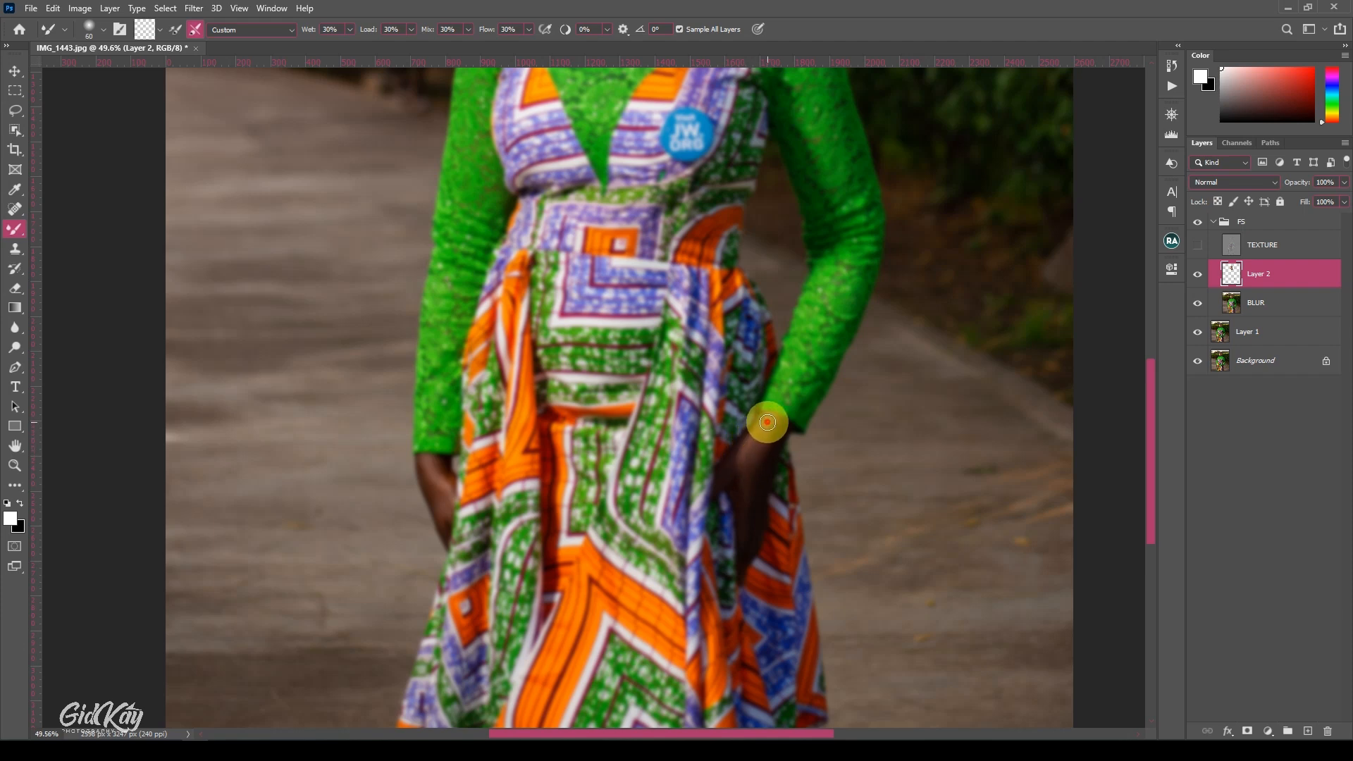
scroll(761, 447, down, 2)
key(])
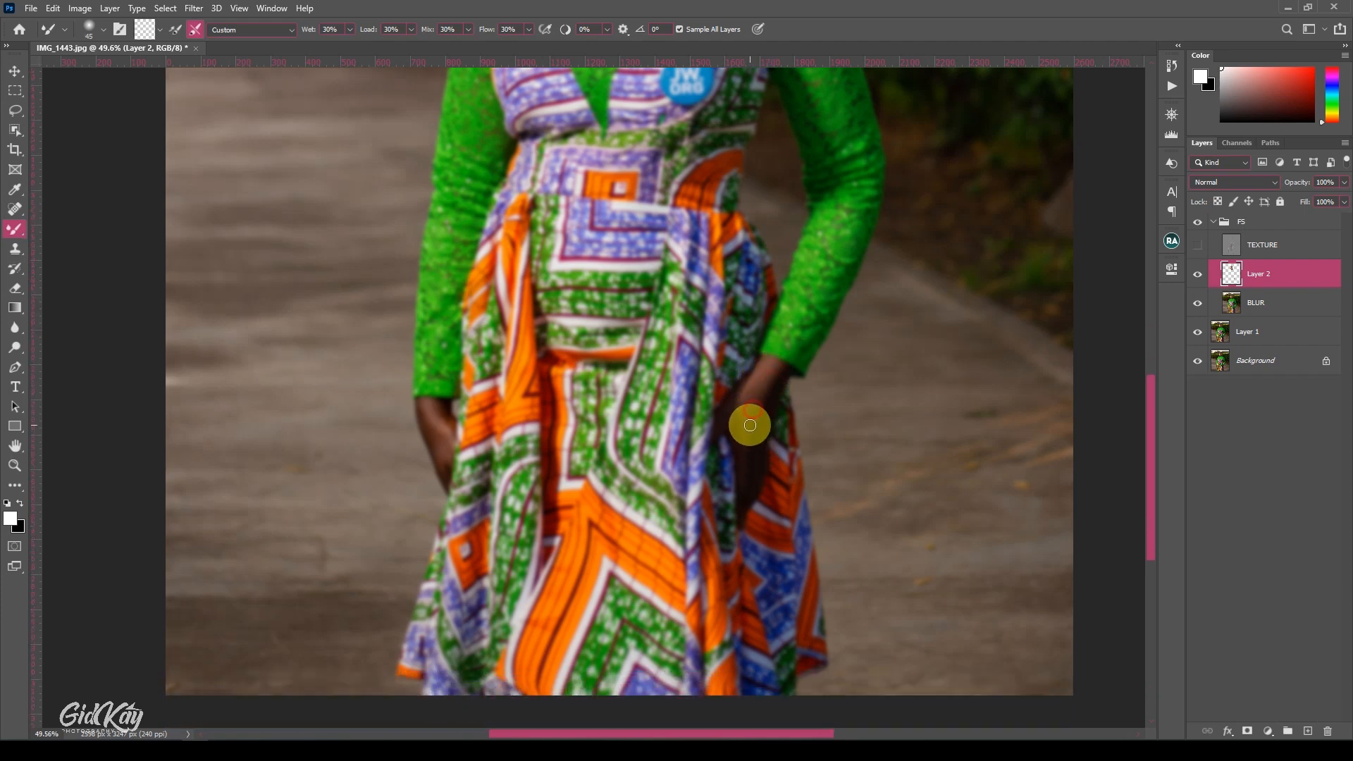
drag(746, 405, 747, 420)
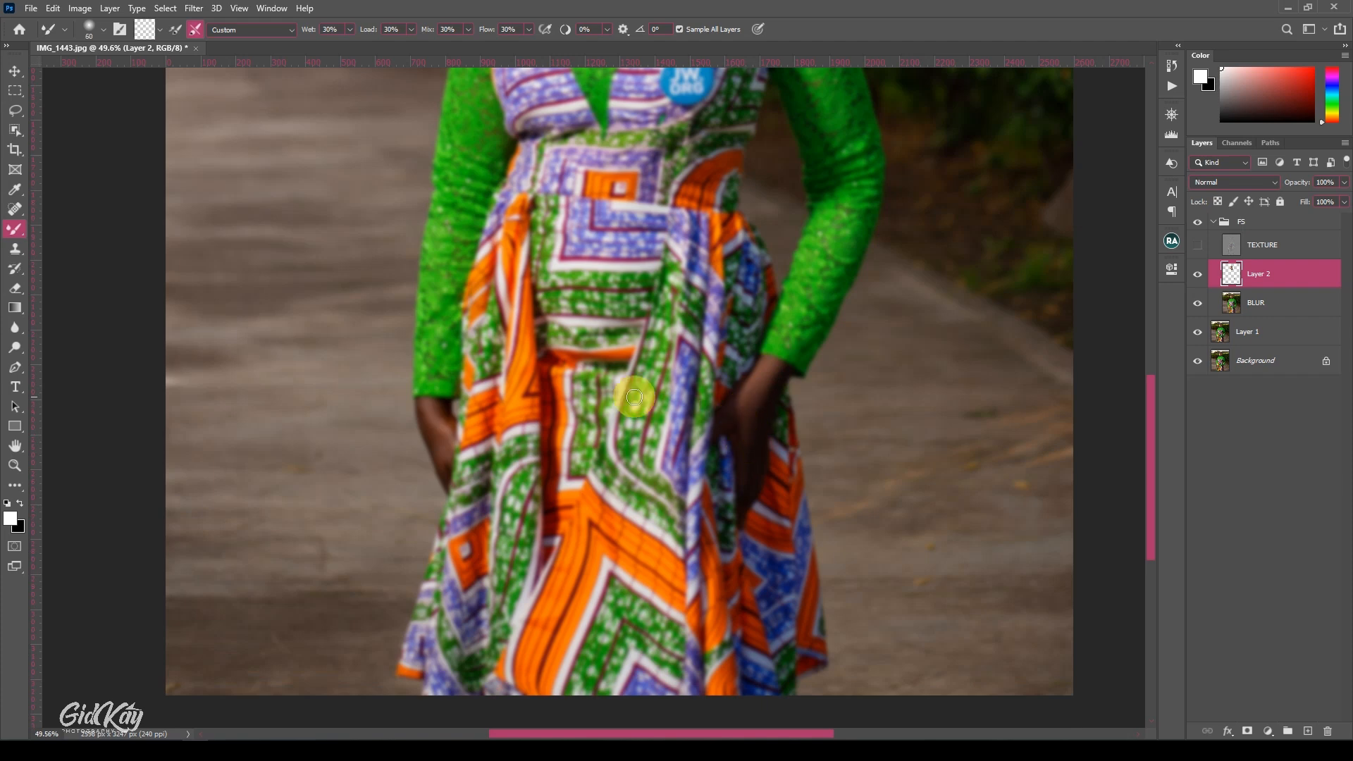
- Smooth the wrist and hand on the opposite side of the dress with a mixer brush of about 40 to 50 px
key(bracketleft)
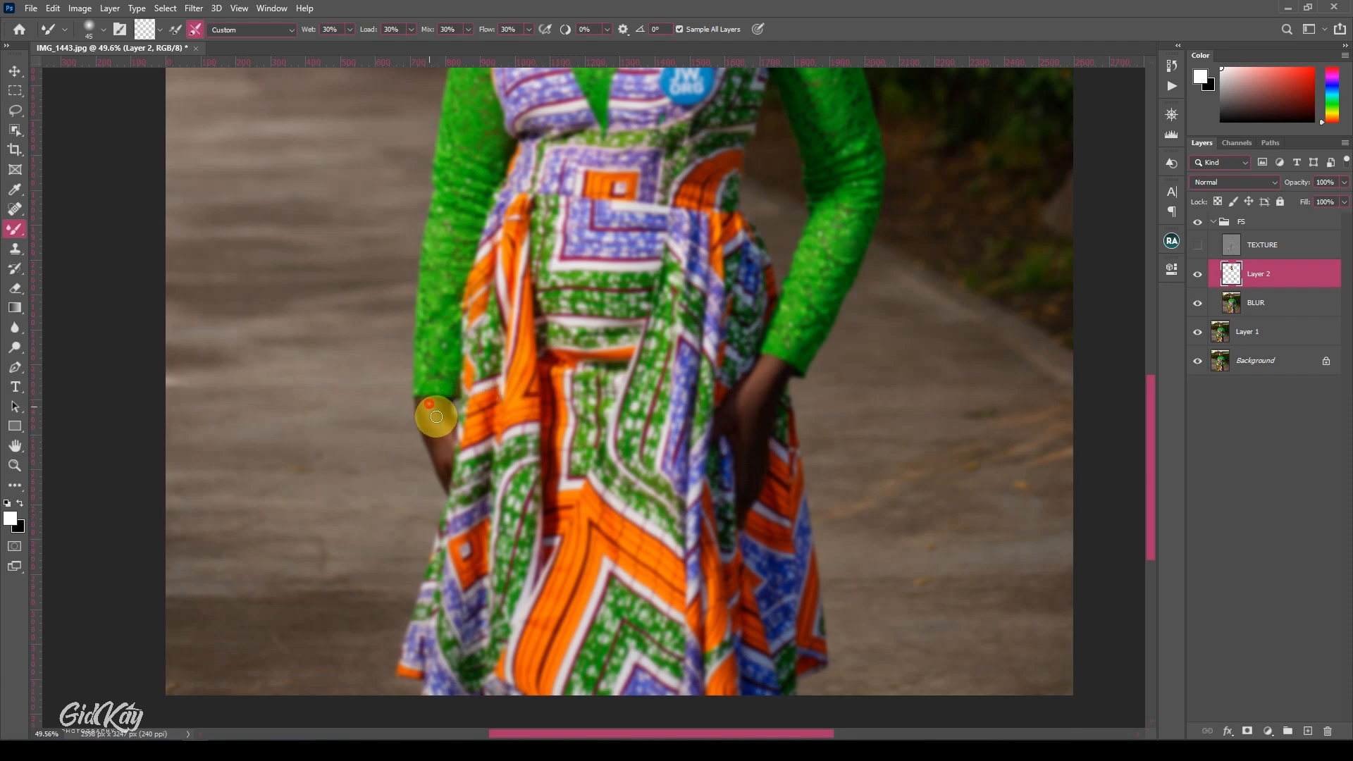
key(bracketleft)
scroll(423, 413, down, 2)
key(bracketright)
key(bracketright)
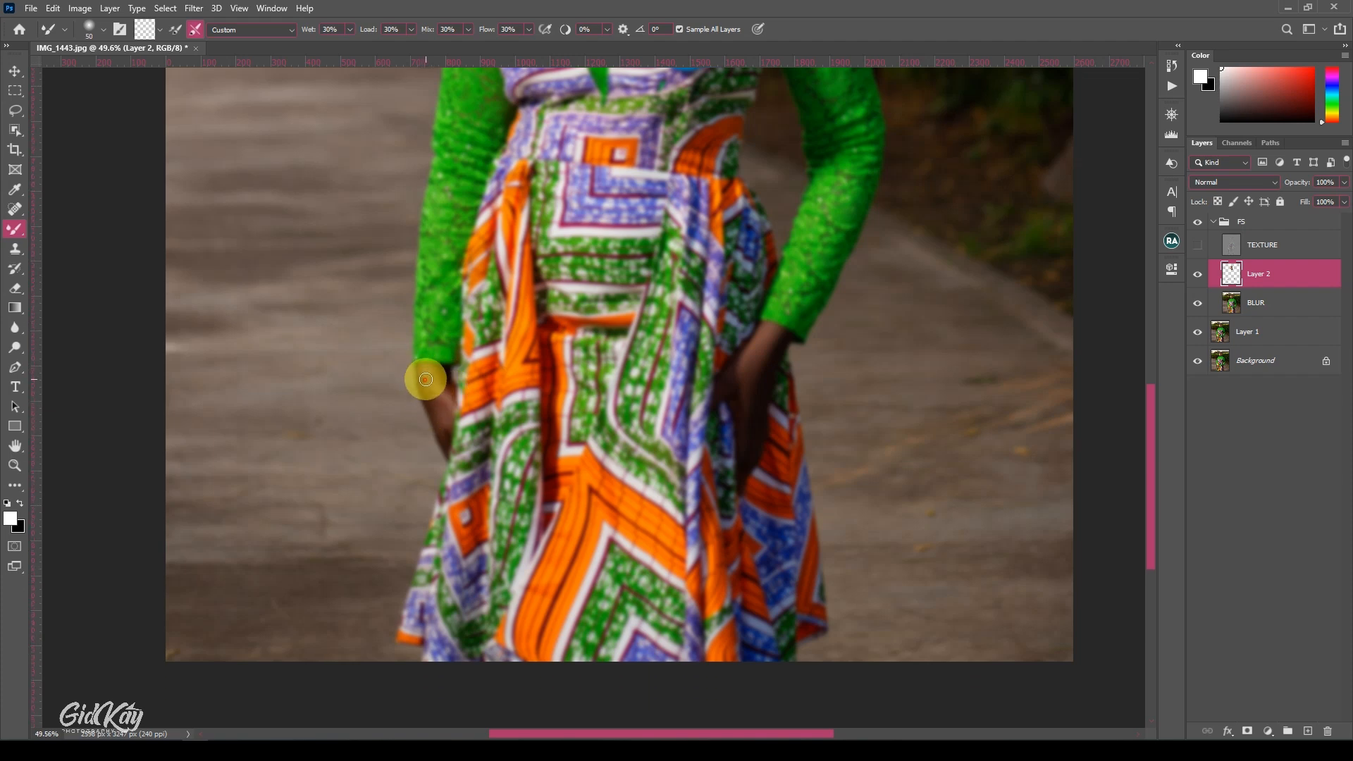
key(bracketleft)
key(bracketleft)
key(bracketright)
key(bracketright)
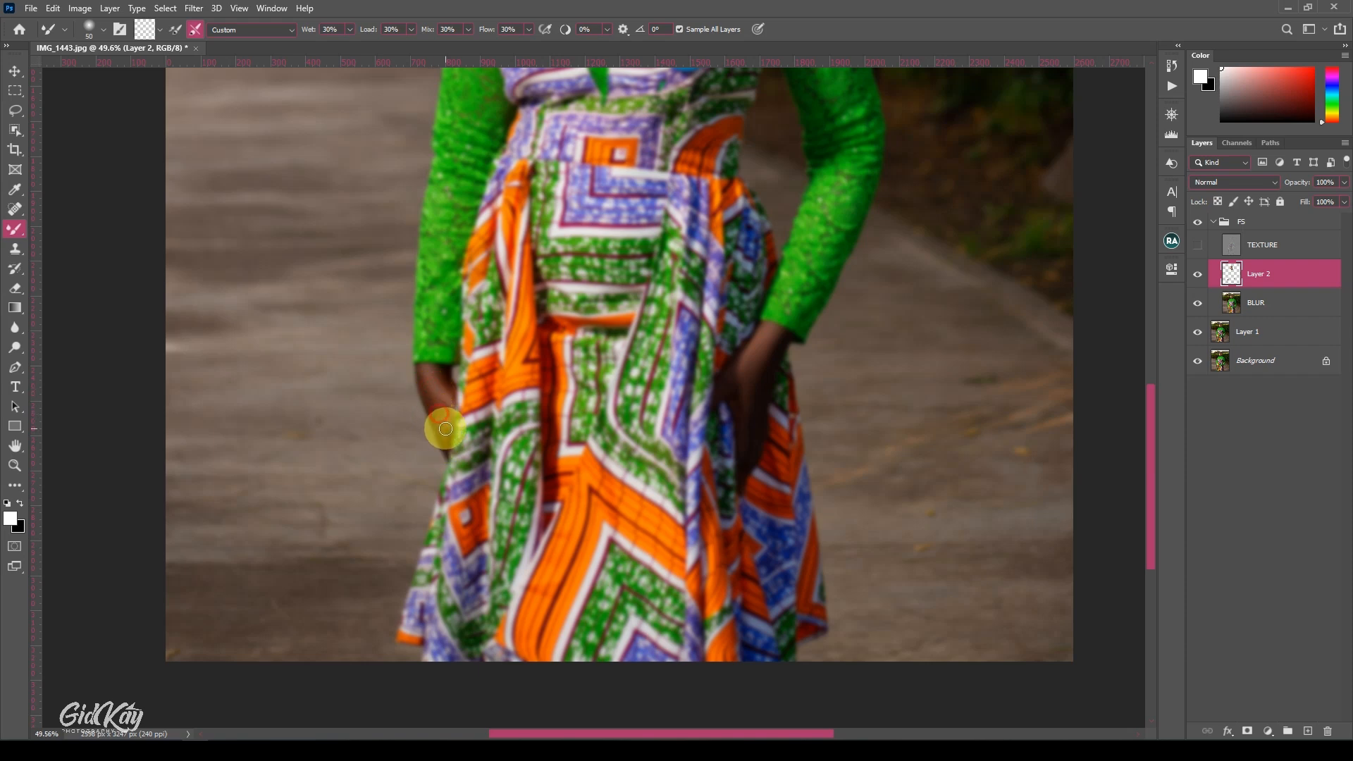
key(bracketleft)
key(bracketleft)
scroll(599, 450, down, 3)
scroll(704, 437, up, 2)
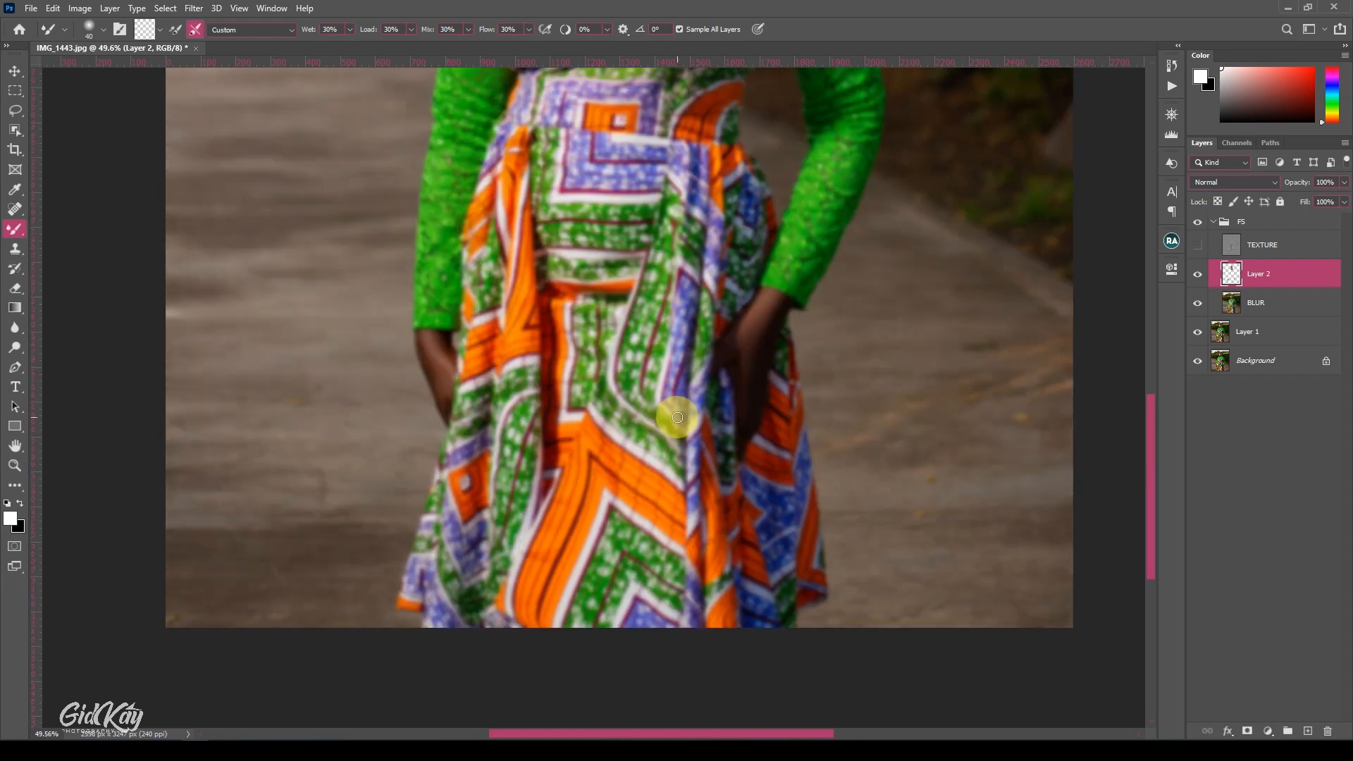
scroll(677, 417, up, 2)
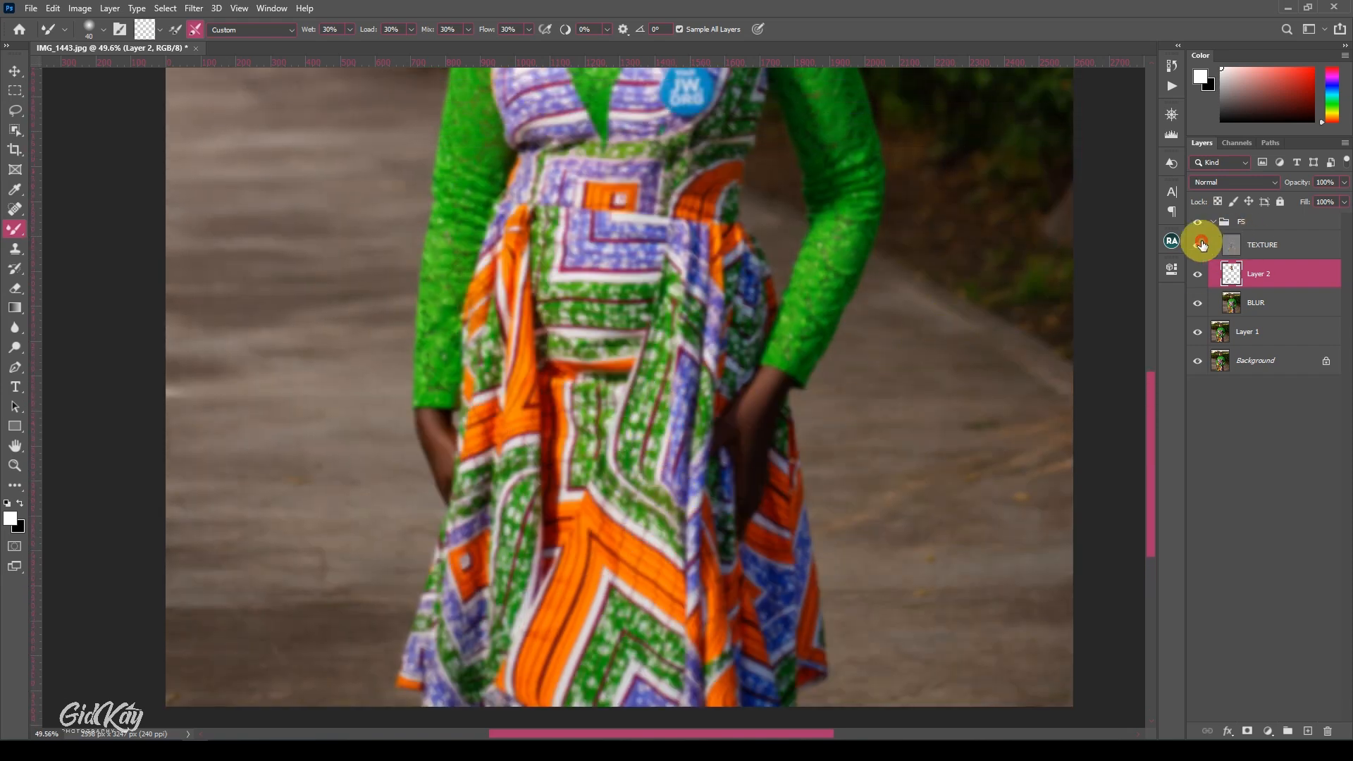
- Show the TEXTURE layer and toggle Layer 2's visibility to compare the whole portrait with and without the skin smoothing
click(1198, 244)
key(ctrl+0)
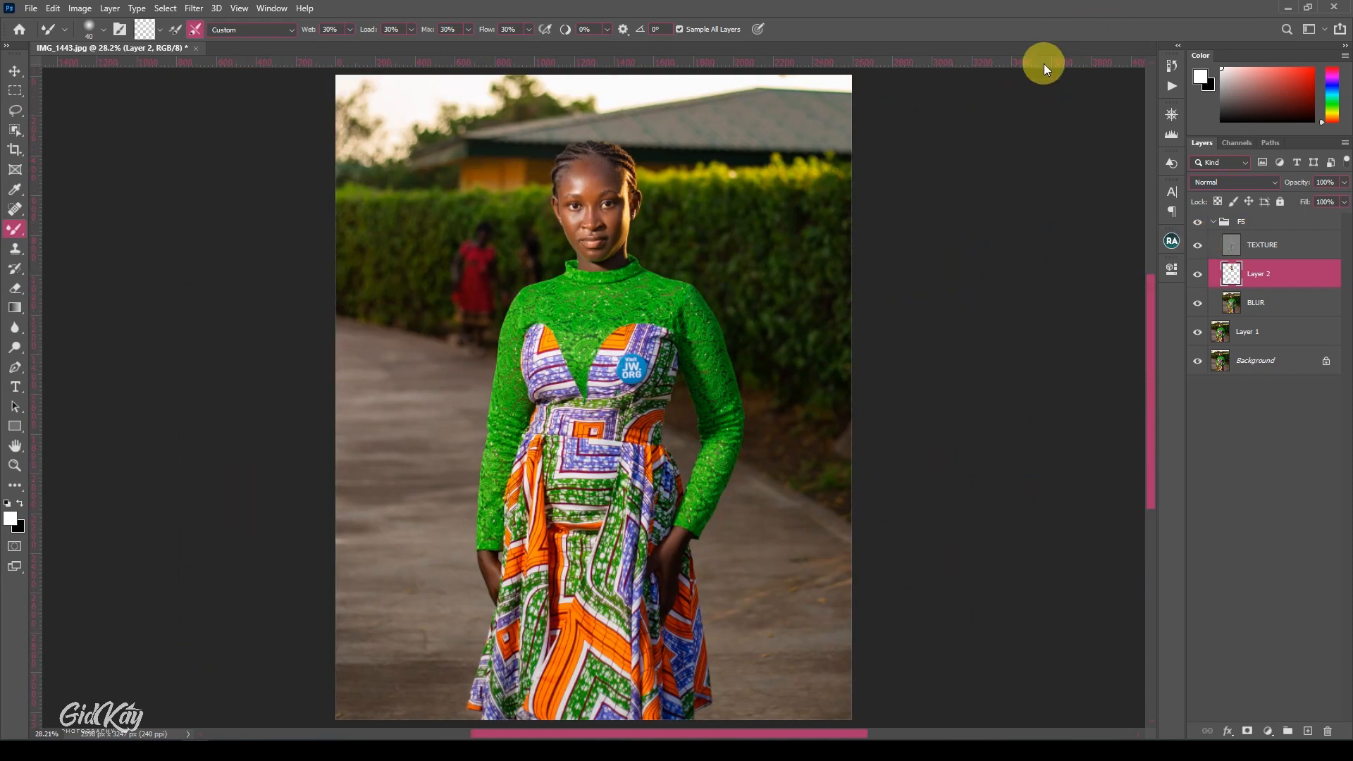
click(1200, 272)
click(1200, 272)
click(1201, 272)
- Hide the TEXTURE layer and smooth the upper forehead on Layer 2 with a mixer brush of about 150 px
scroll(608, 157, up, 3)
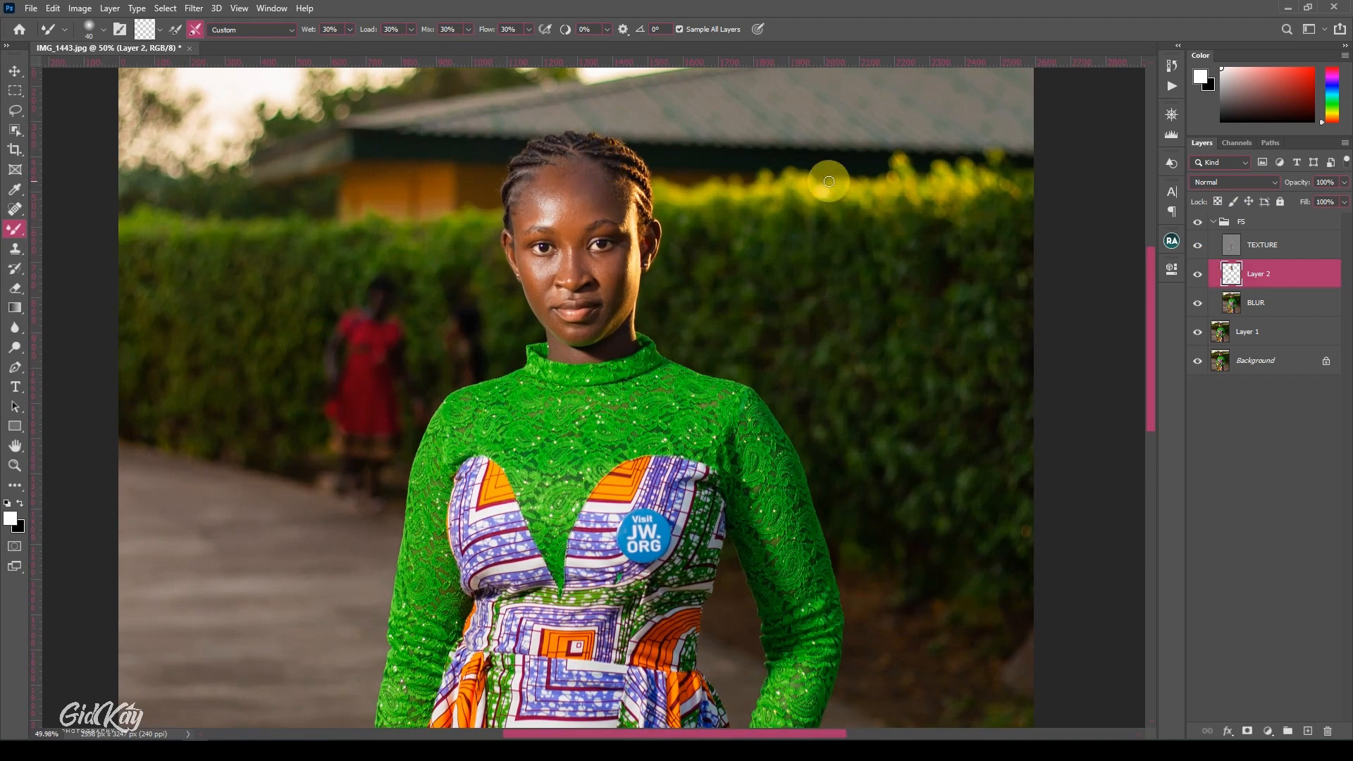
click(1197, 247)
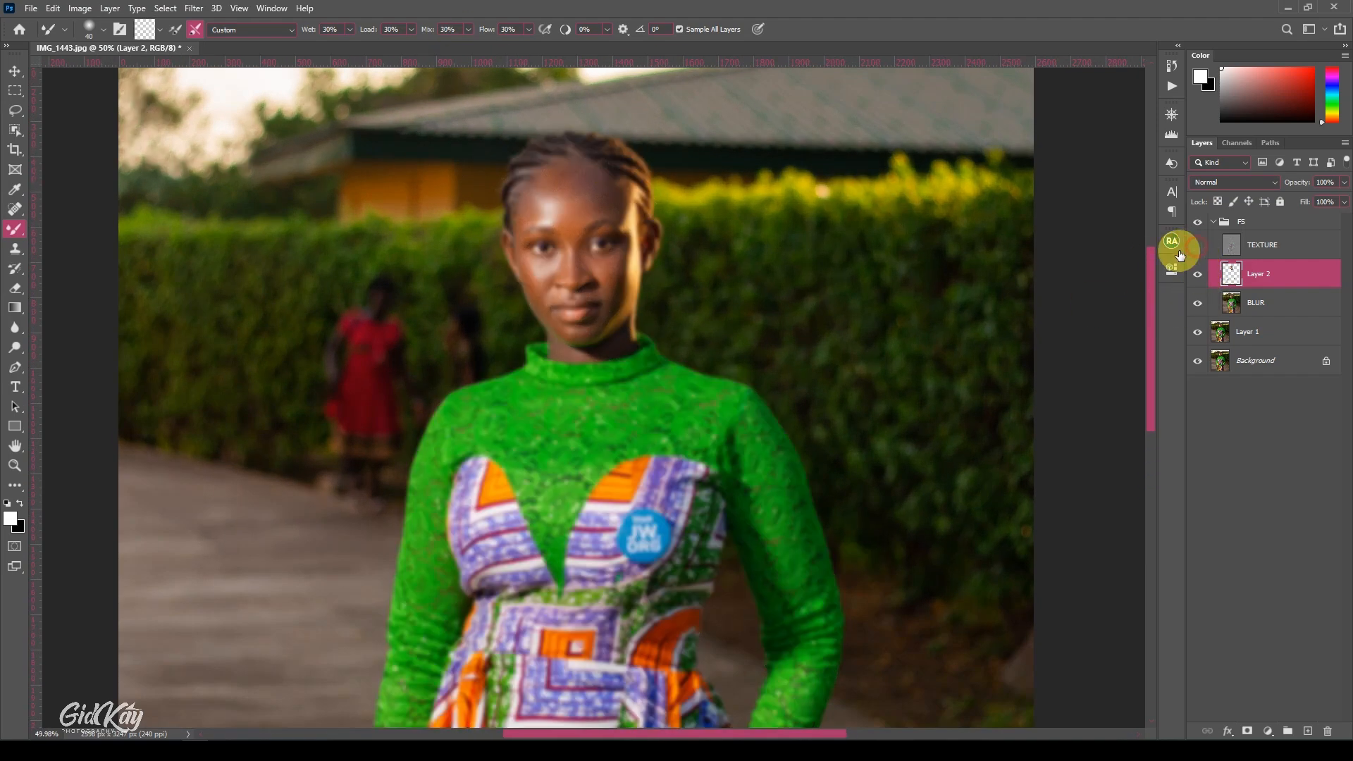
key(bracketright)
key(bracketright)
key(bracketright)
key(bracketright)
key(bracketright)
key(bracketright)
key(bracketright)
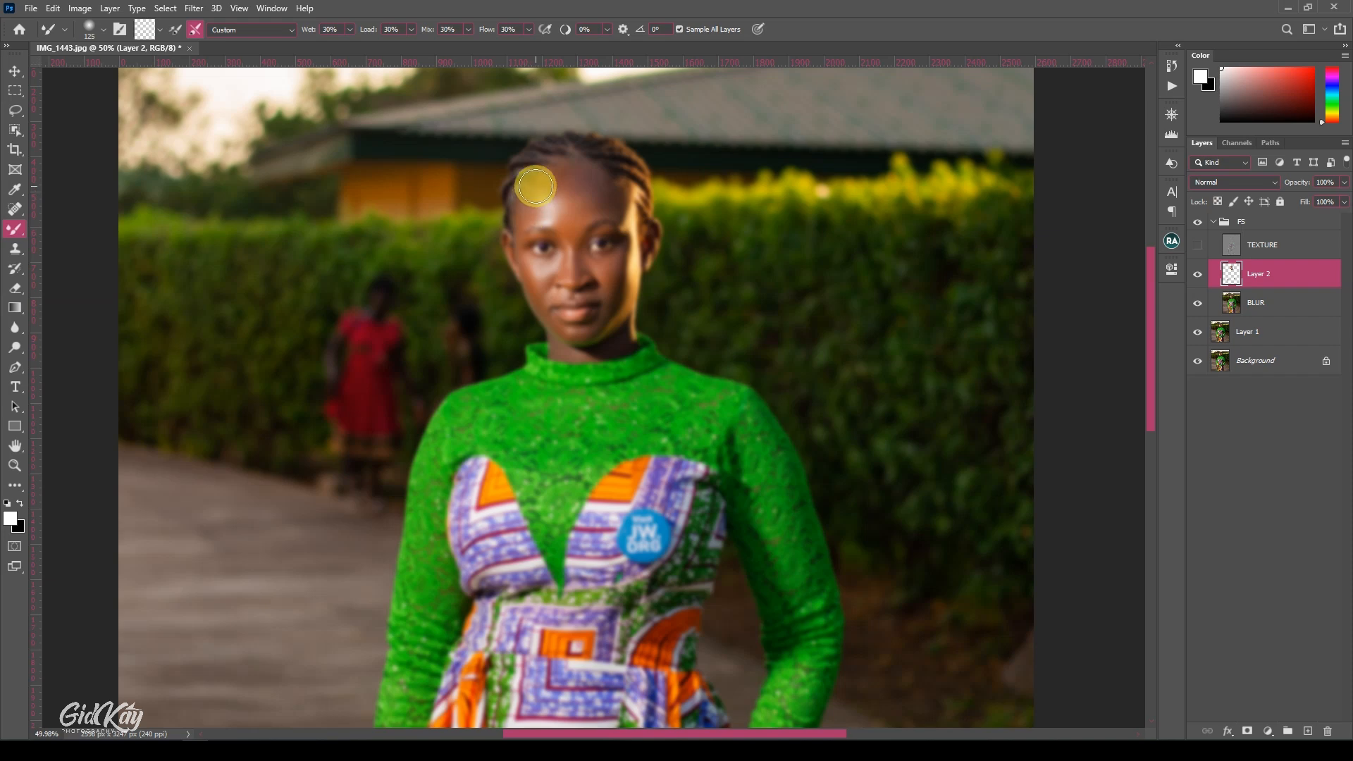
key(bracketright)
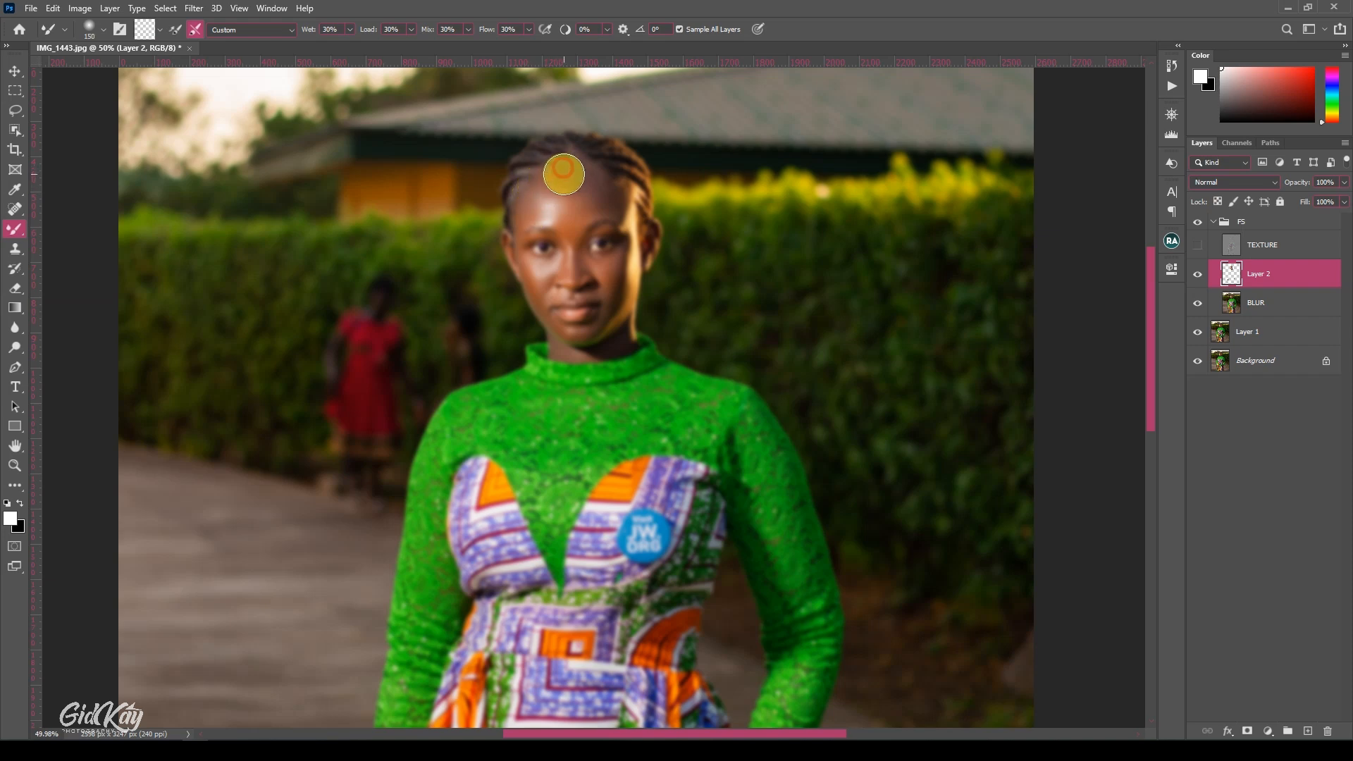
mouse_move(578, 169)
mouse_down()
mouse_move(606, 191)
mouse_move(582, 211)
mouse_move(580, 191)
mouse_move(553, 195)
mouse_up()
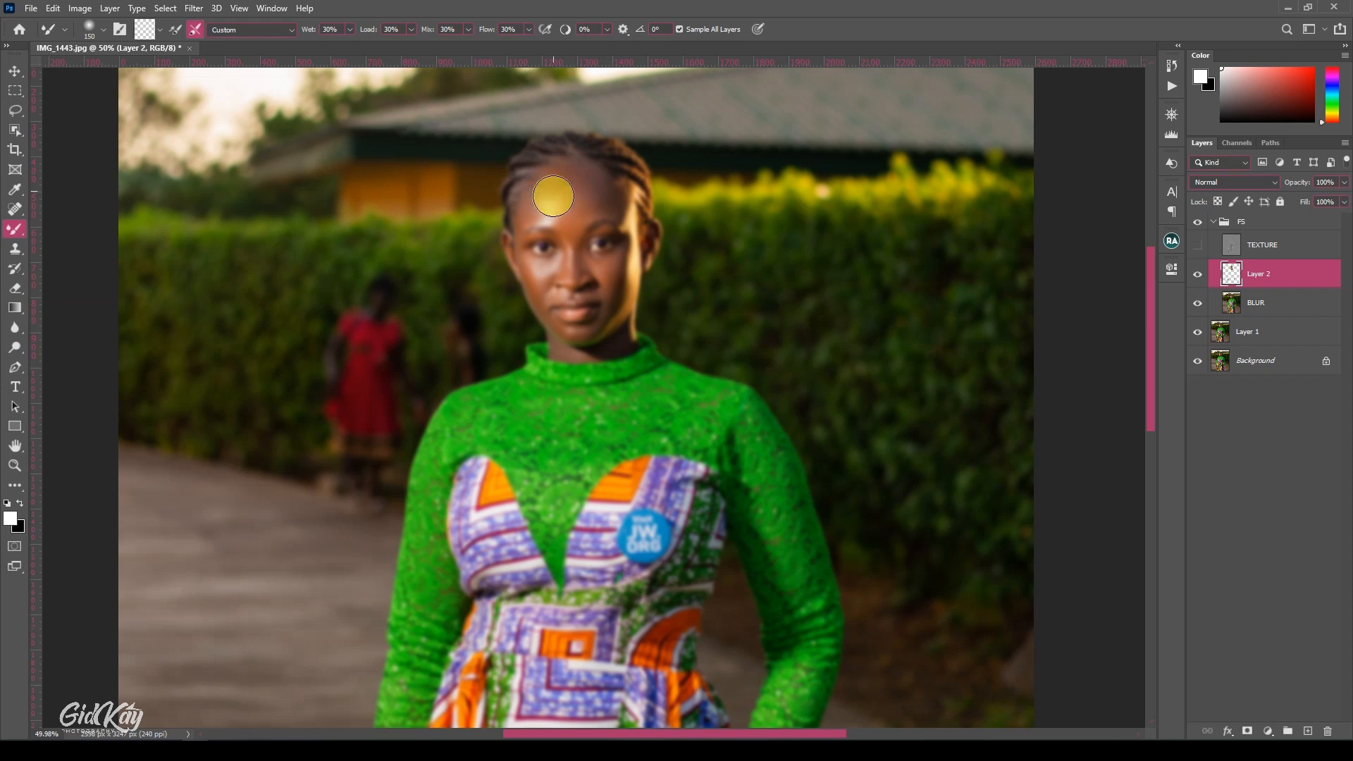
- Blend the middle of the forehead with a mixer brush of about 125 px and turn the TEXTURE layer back on
key(bracketleft)
key(bracketleft)
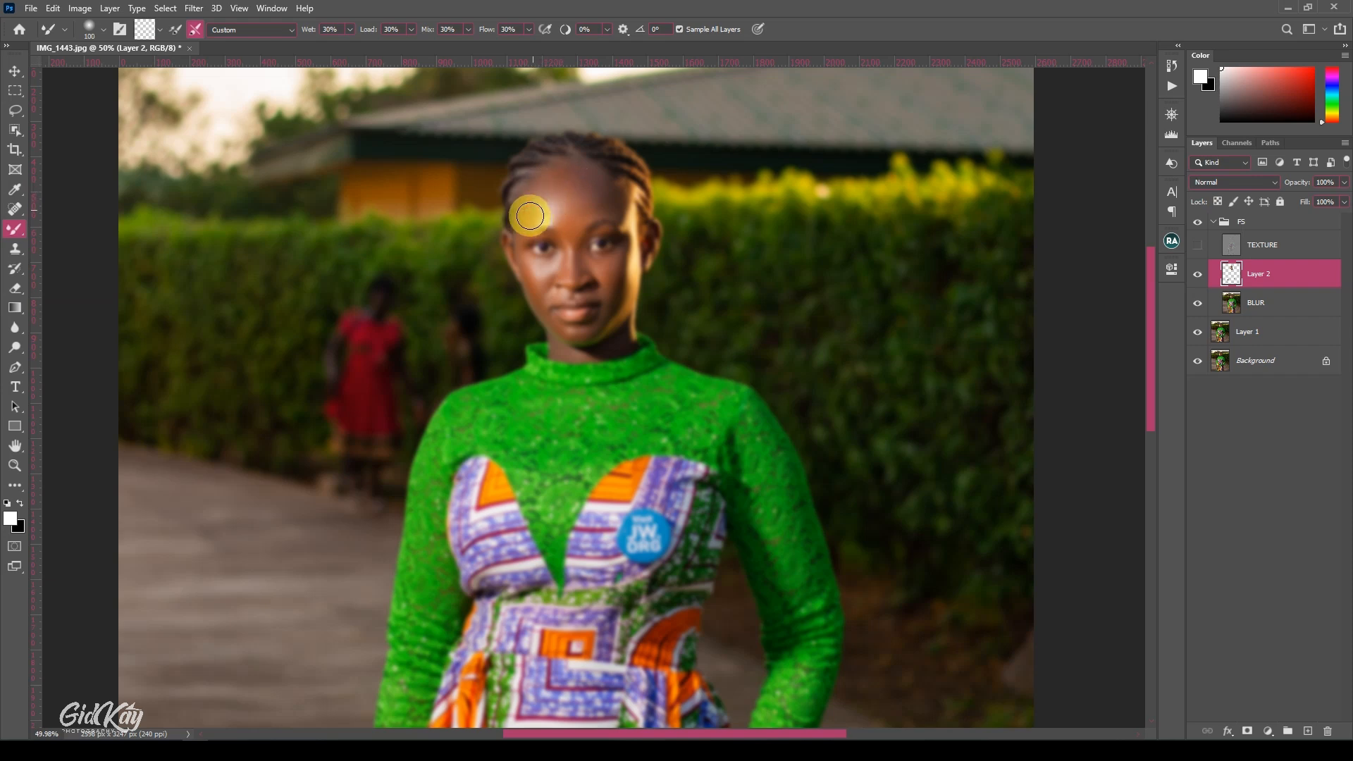
key(bracketright)
click(564, 200)
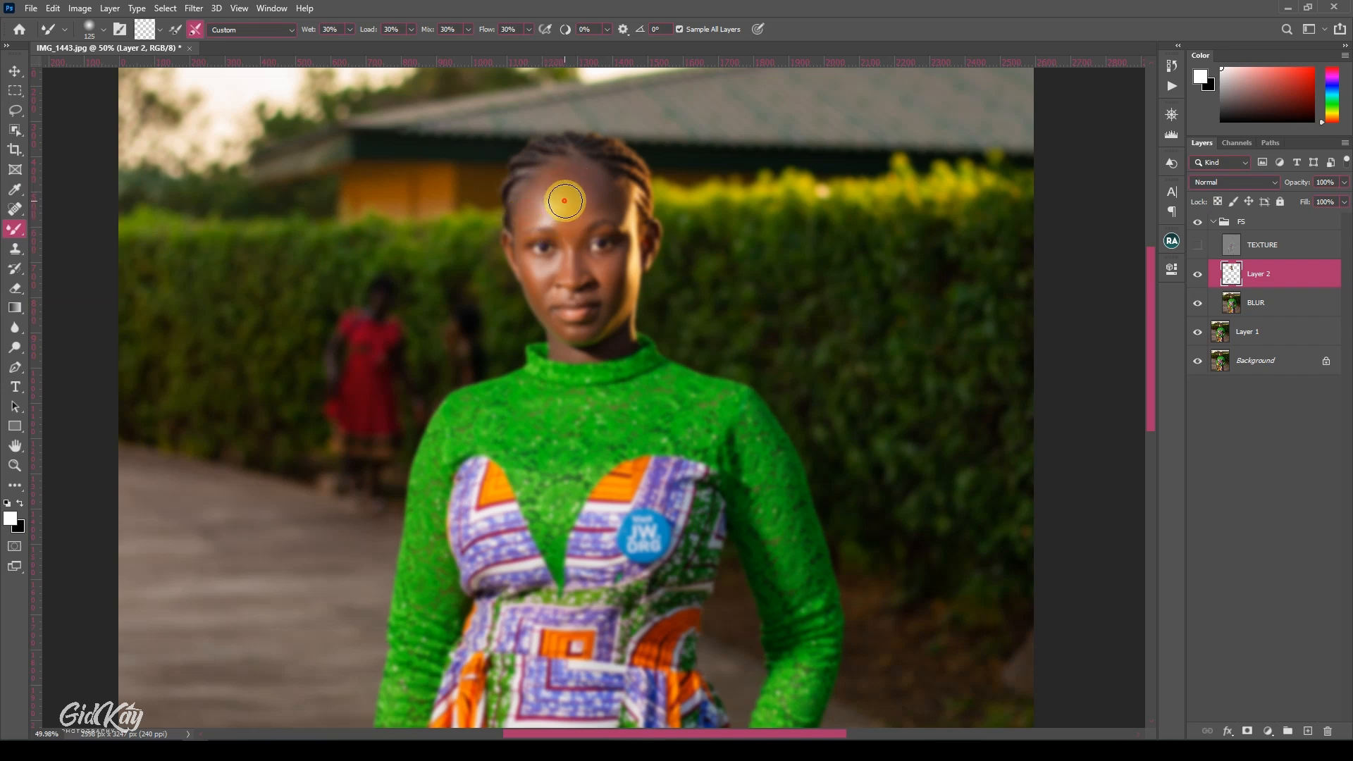
click(1196, 244)
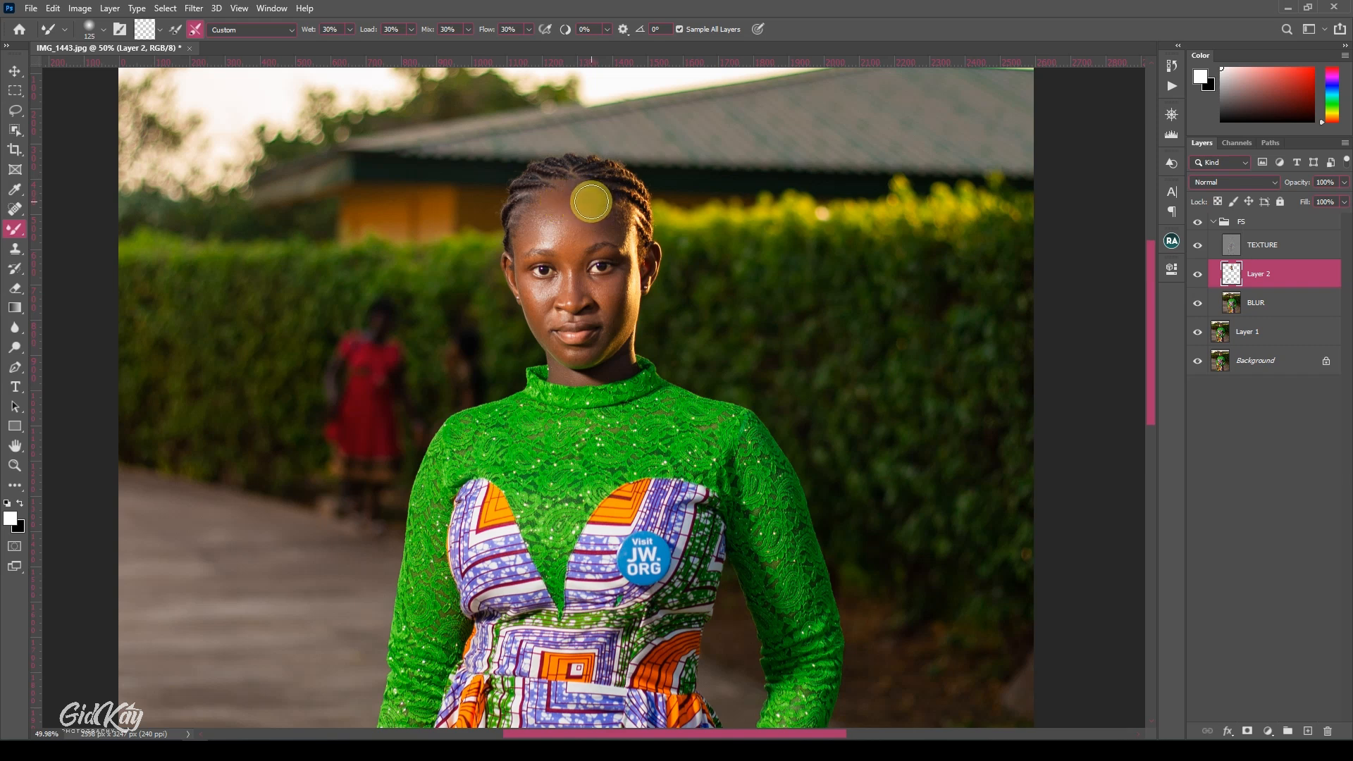
- Draw a freehand Lasso selection around the forehead, from the hairline down to the eyebrows, with Layer 2 active
click(23, 109)
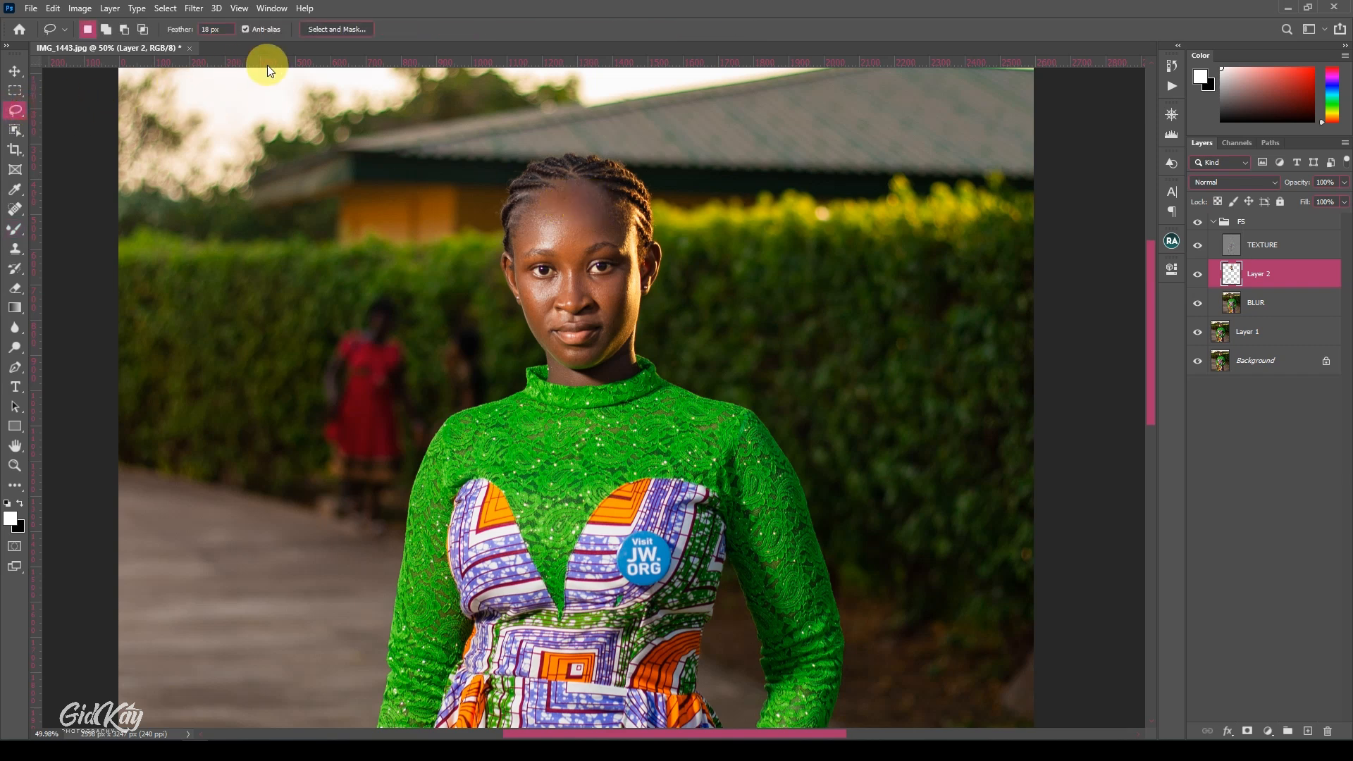
scroll(568, 180, down, 2)
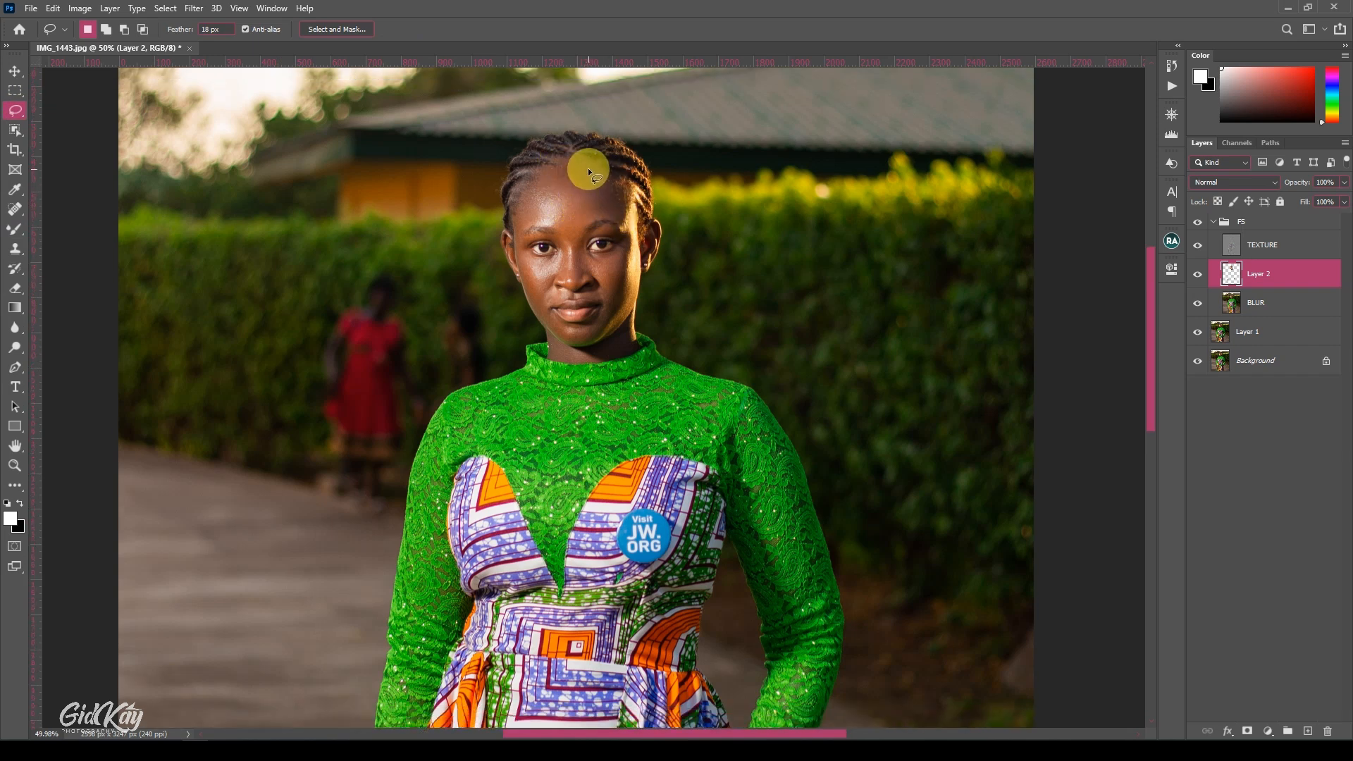
scroll(589, 170, down, 1)
scroll(588, 159, up, 1)
drag(555, 162, 573, 159)
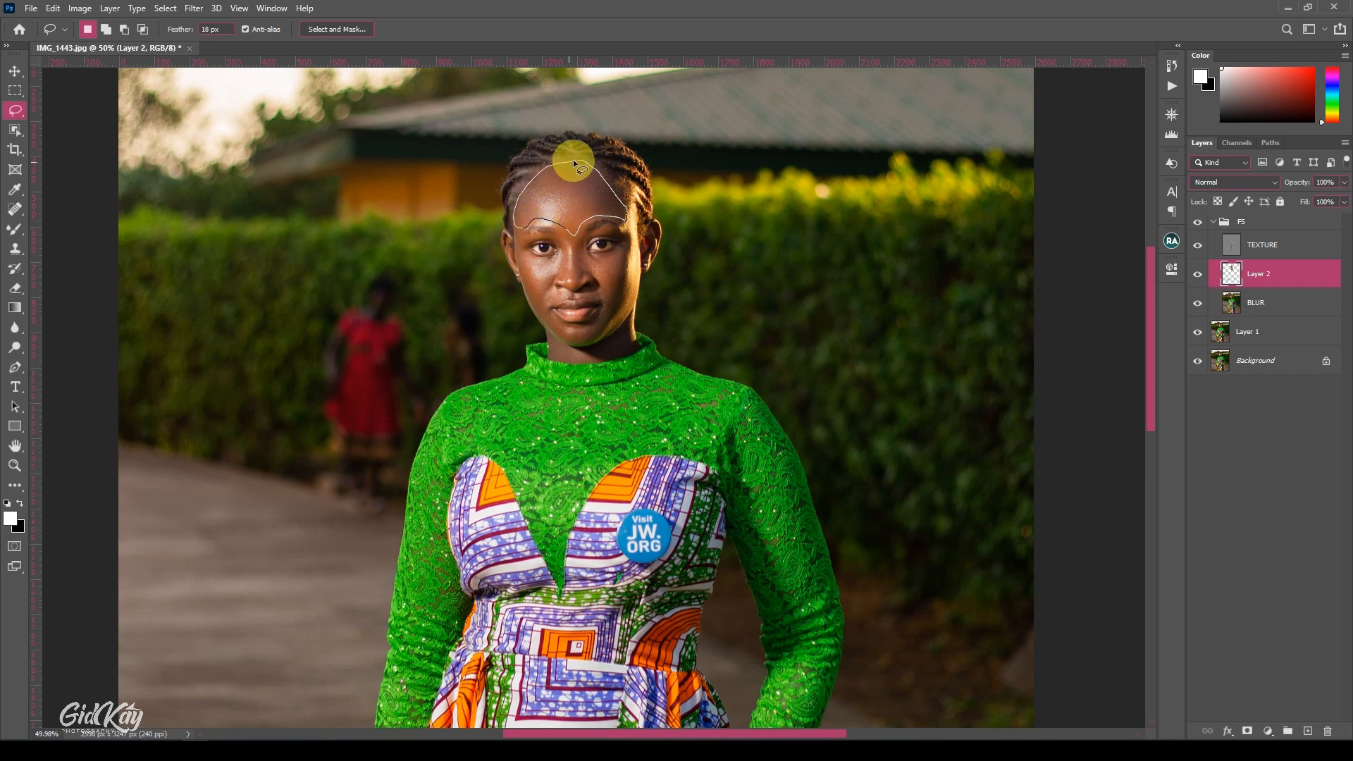
- Apply a Gaussian Blur with a 20 px radius to the forehead selection on Layer 2 and deselect it
click(195, 9)
click(229, 166)
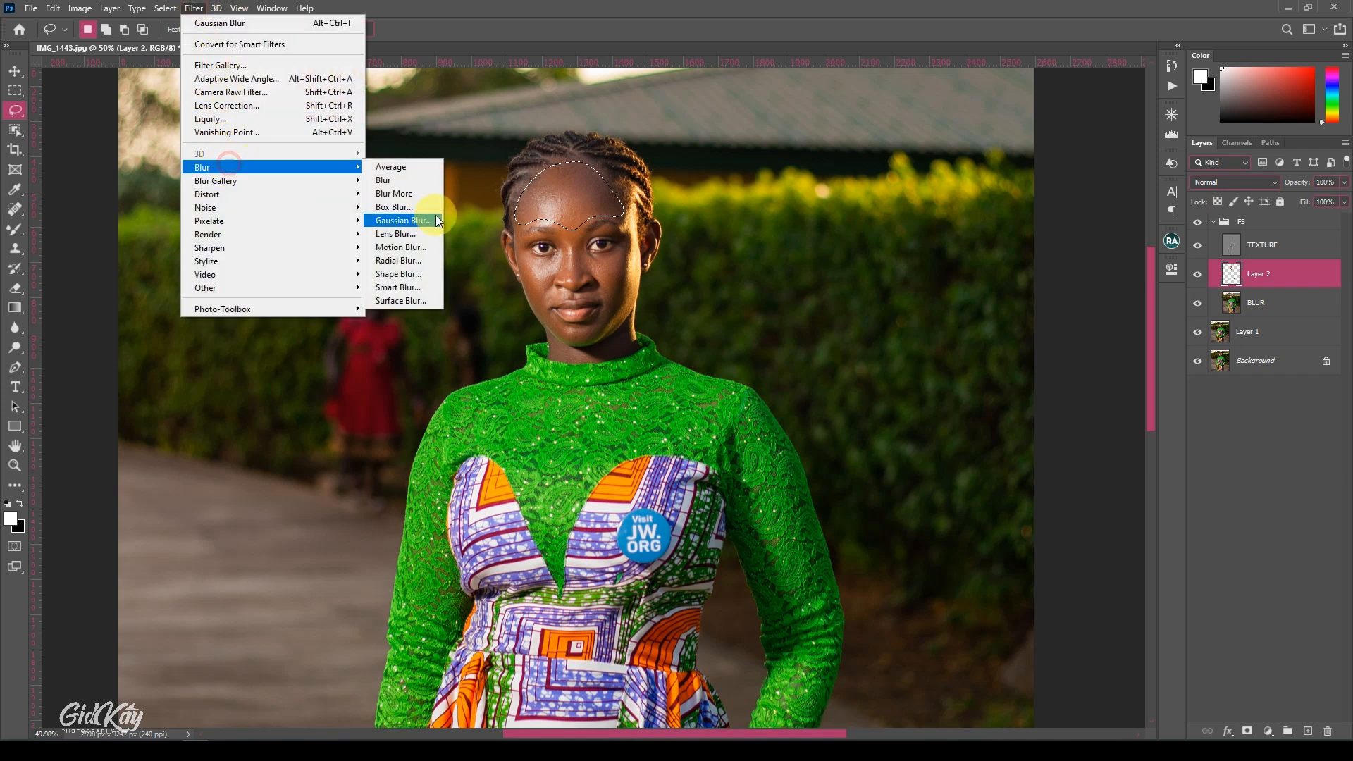
click(437, 220)
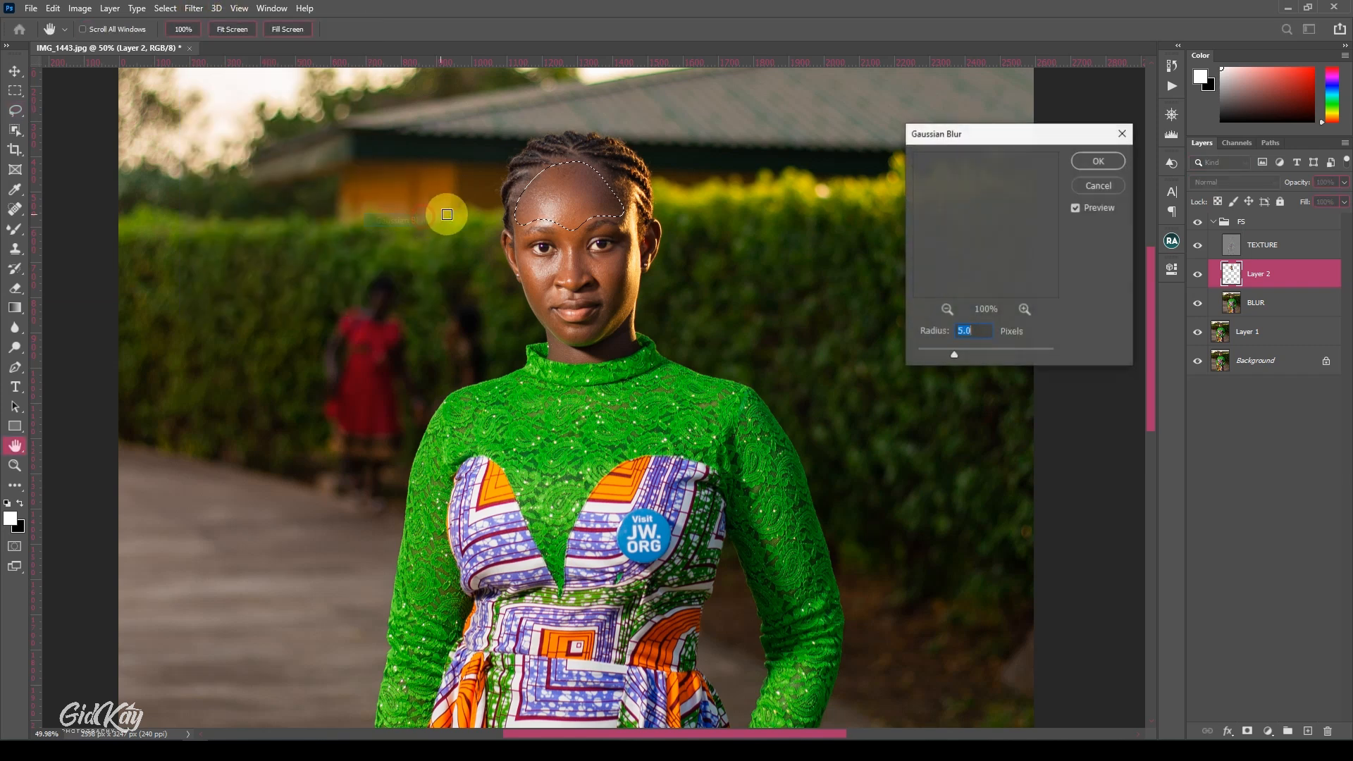
click(944, 310)
click(944, 310)
click(944, 310)
click(947, 309)
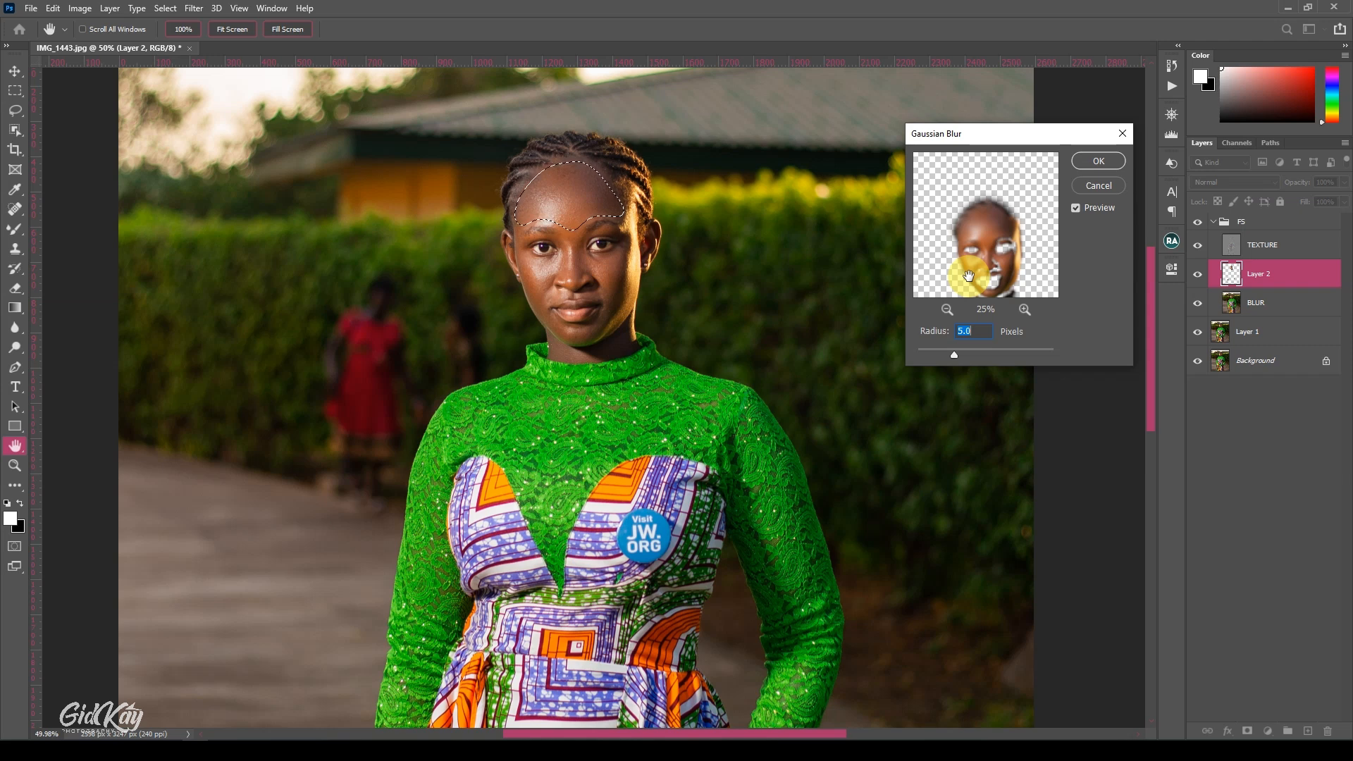
text(20)
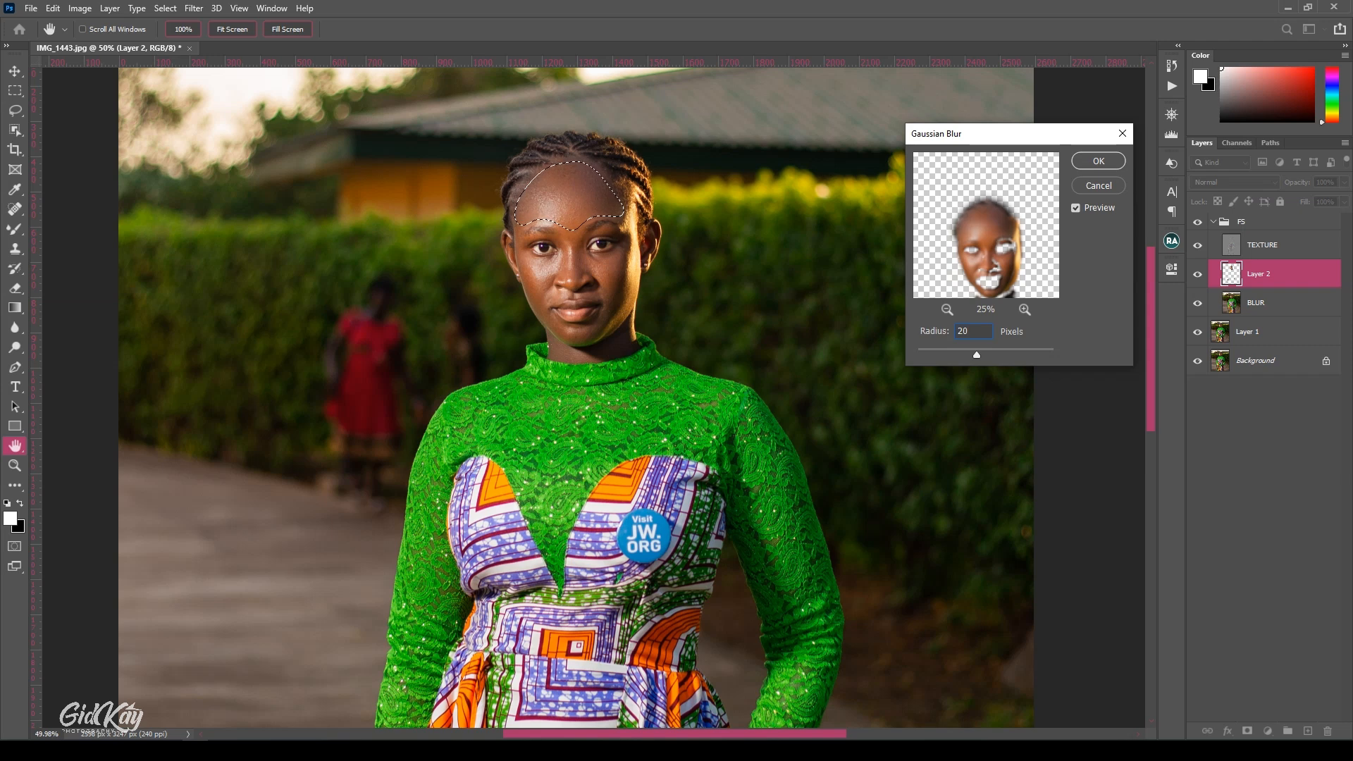
key(Return)
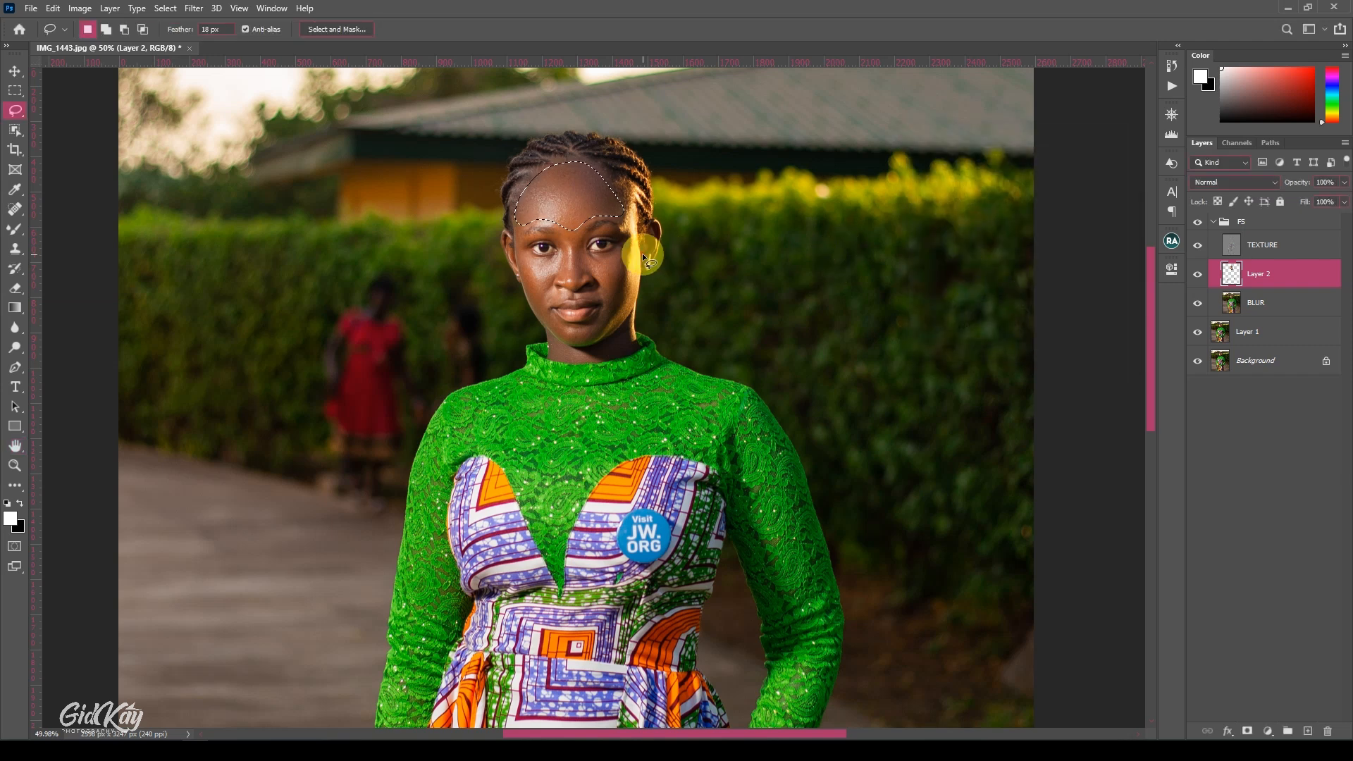
key(ctrl+d)
- Lasso the sunlit-side cheek below the eye and apply the last Gaussian Blur to it
scroll(620, 252, down, 1)
scroll(567, 203, up, 5)
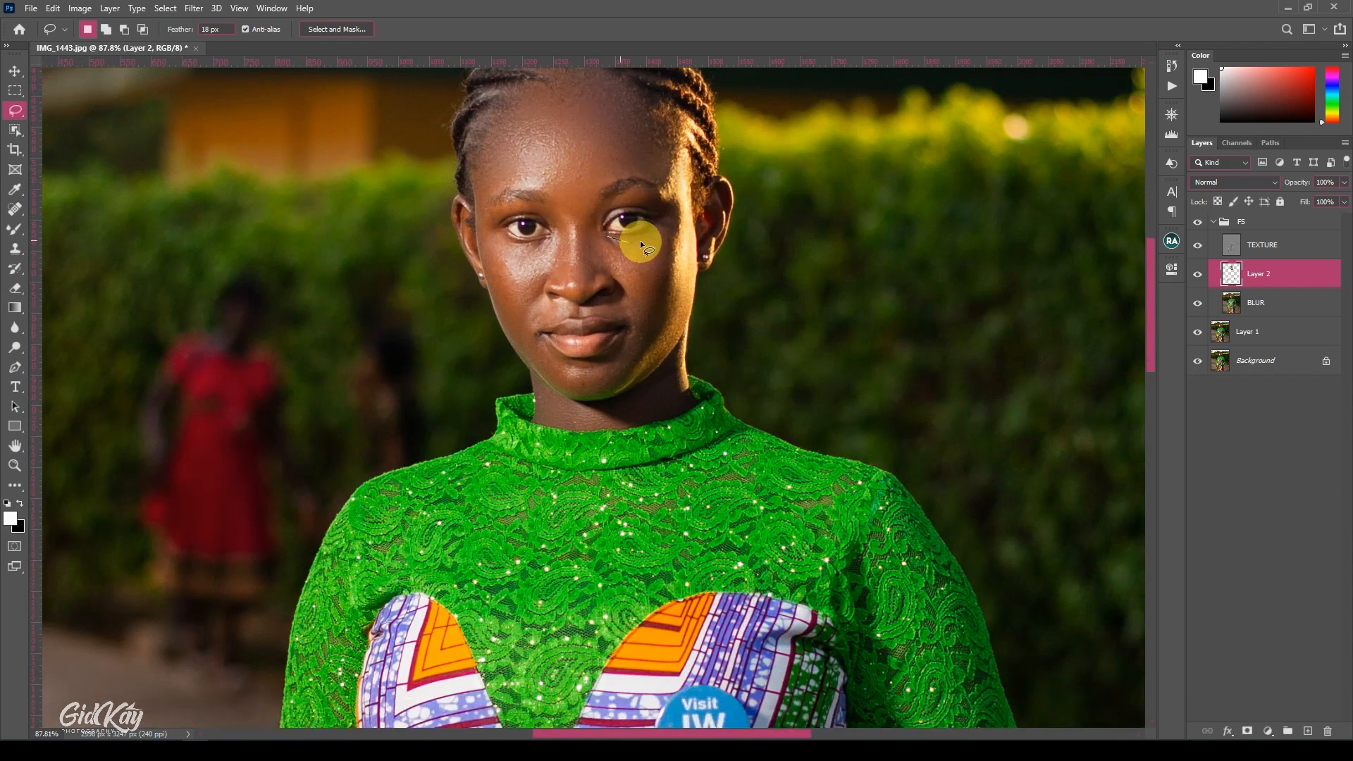
drag(673, 214, 657, 314)
drag(597, 251, 606, 244)
right_click(620, 259)
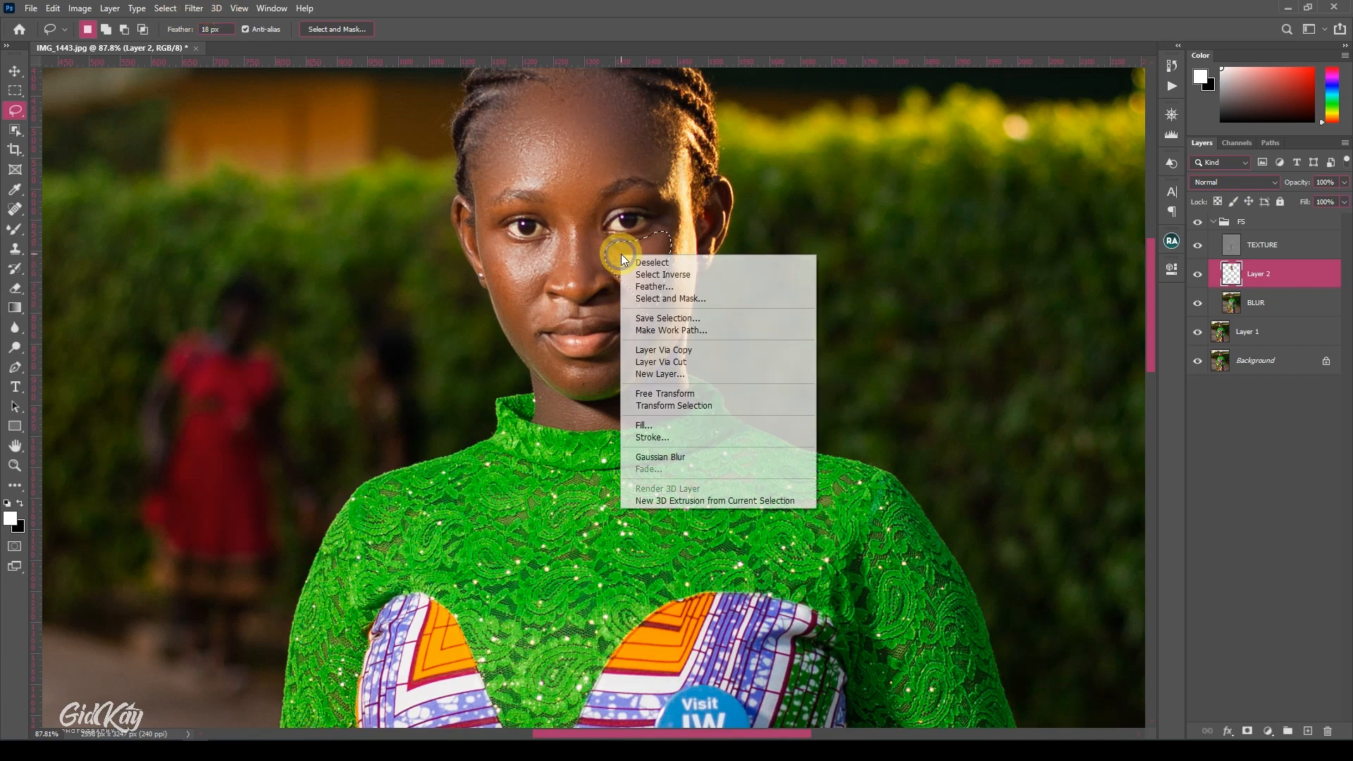
click(677, 454)
- Fade the Gaussian Blur on the sunlit-side cheek to about 40% opacity and clear the selection
right_click(669, 279)
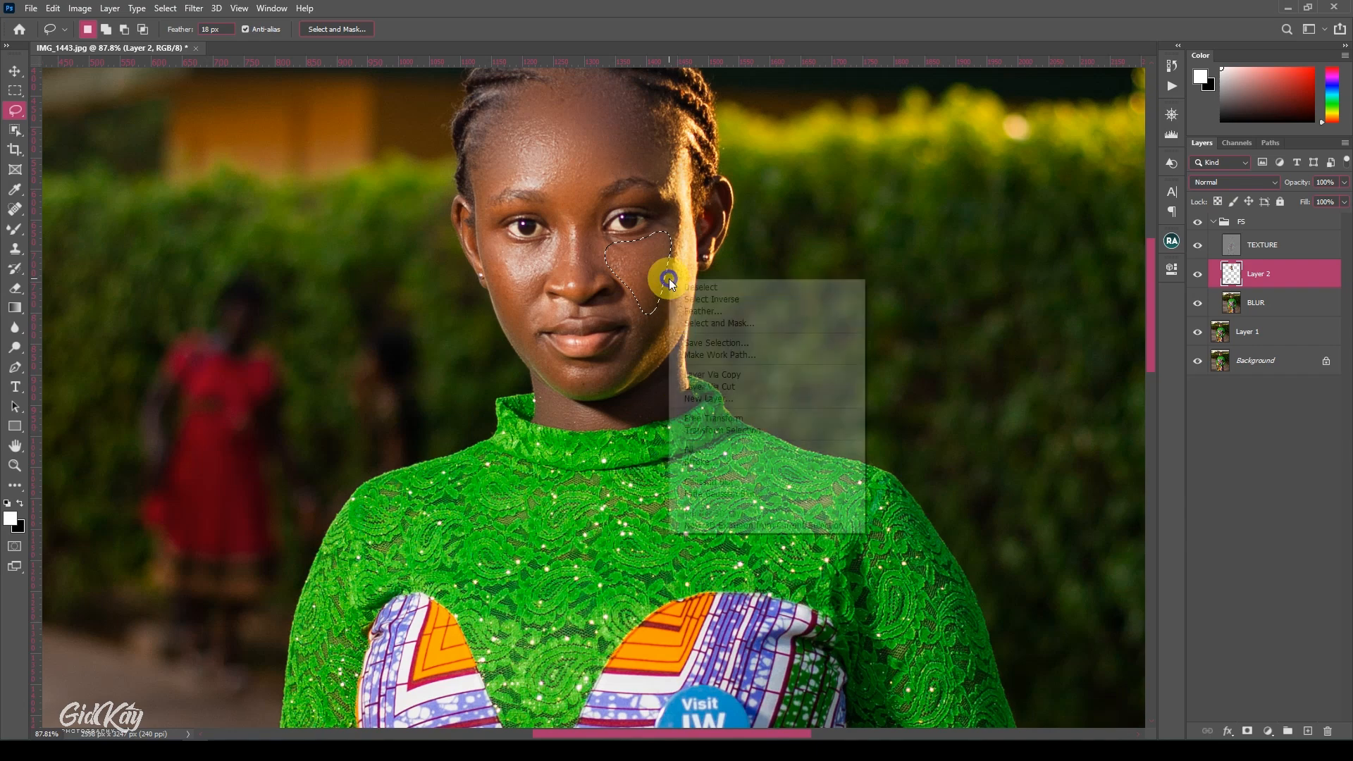
click(746, 488)
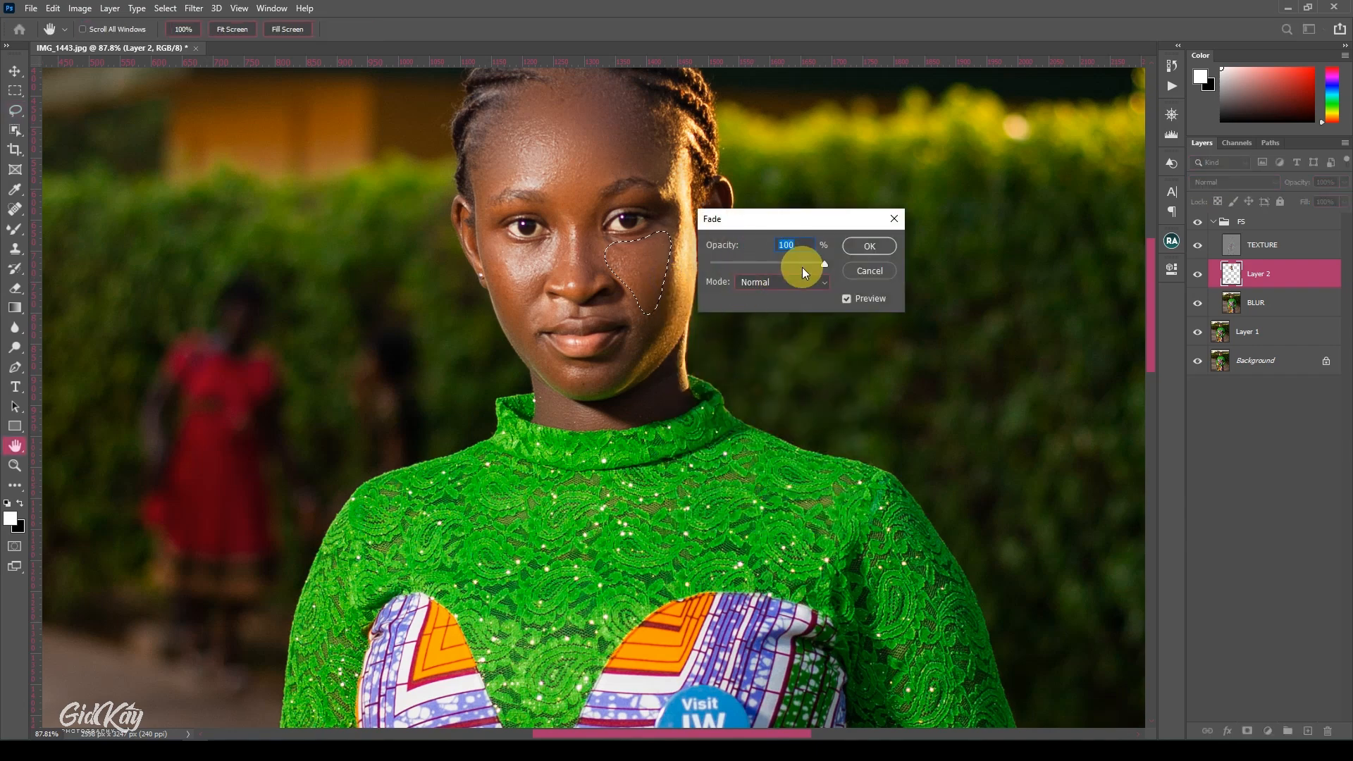
drag(773, 262, 761, 263)
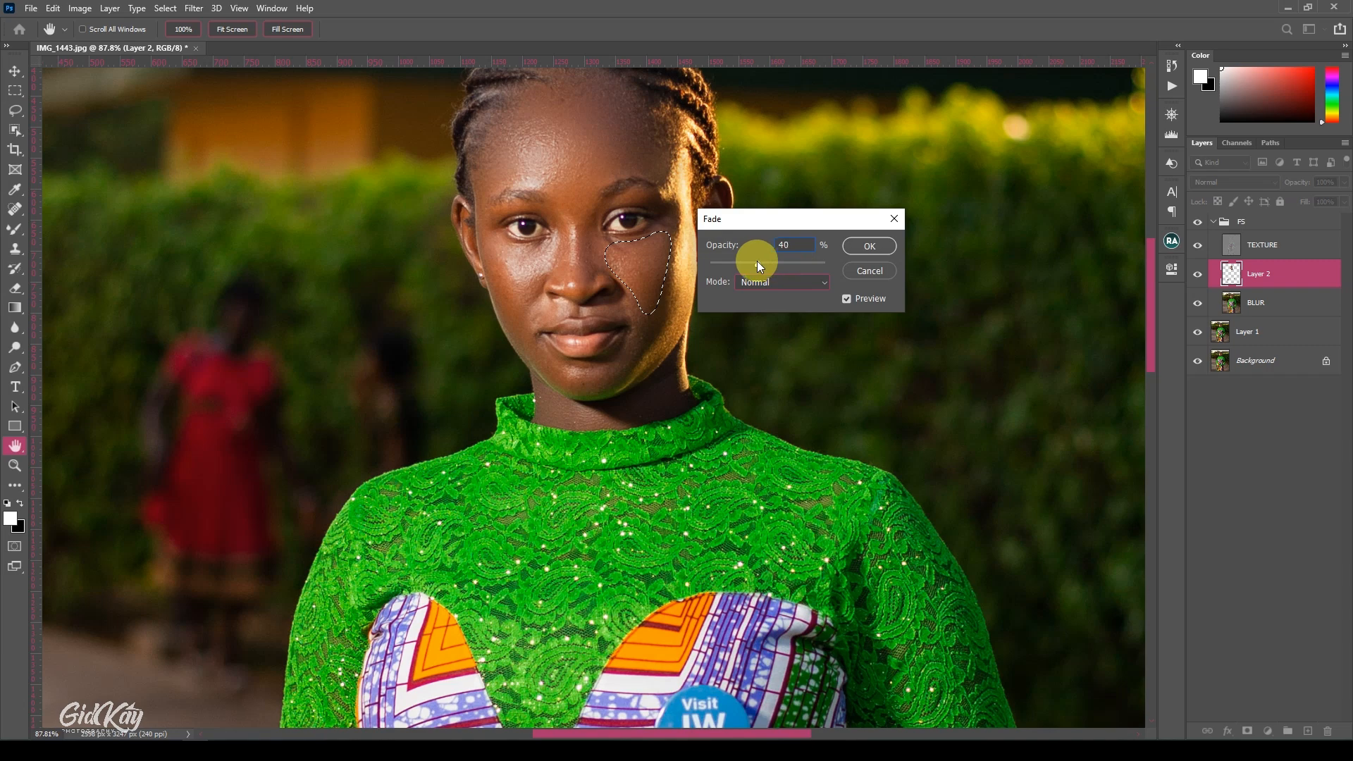
click(867, 245)
key(l)
key(ctrl+d)
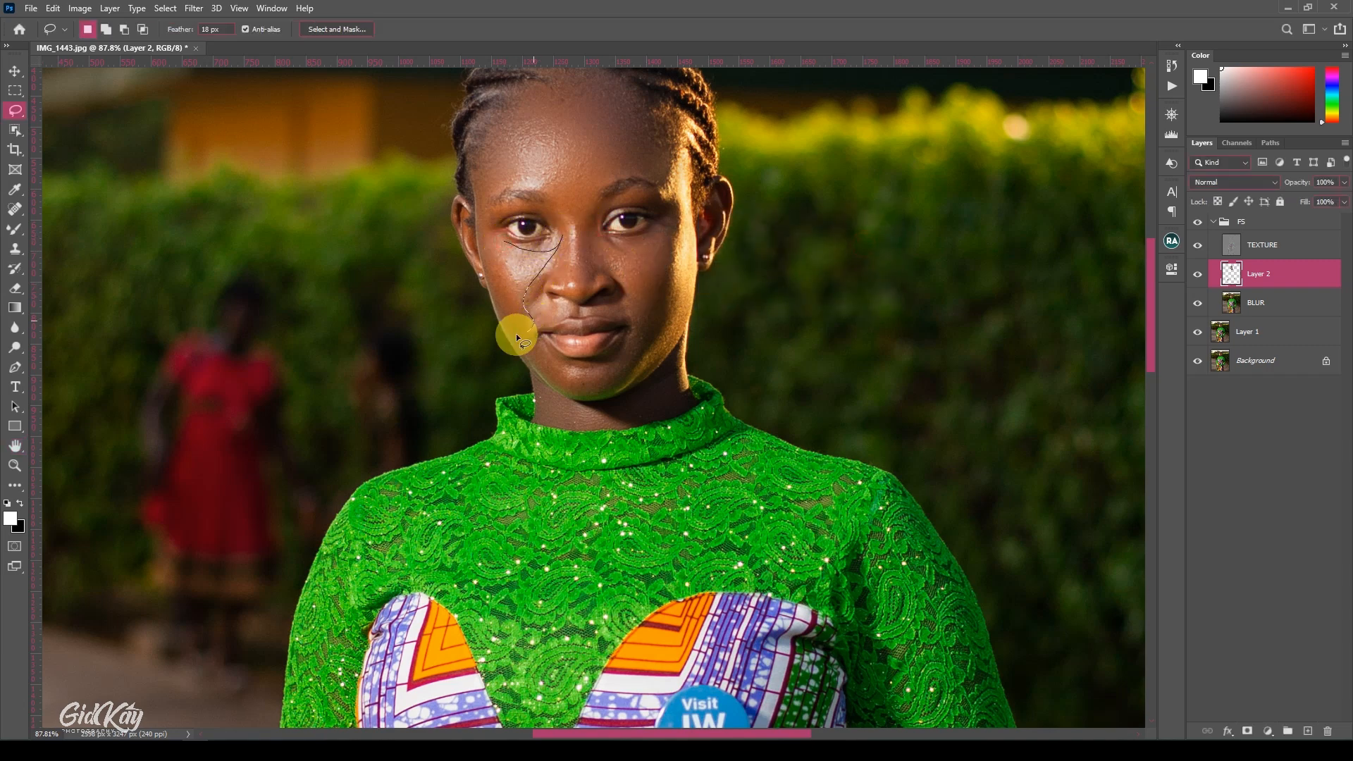
- Lasso the shadow-side cheek, repeat the Gaussian Blur on it and fade the blur to about 44% opacity
drag(480, 240, 493, 239)
right_click(493, 239)
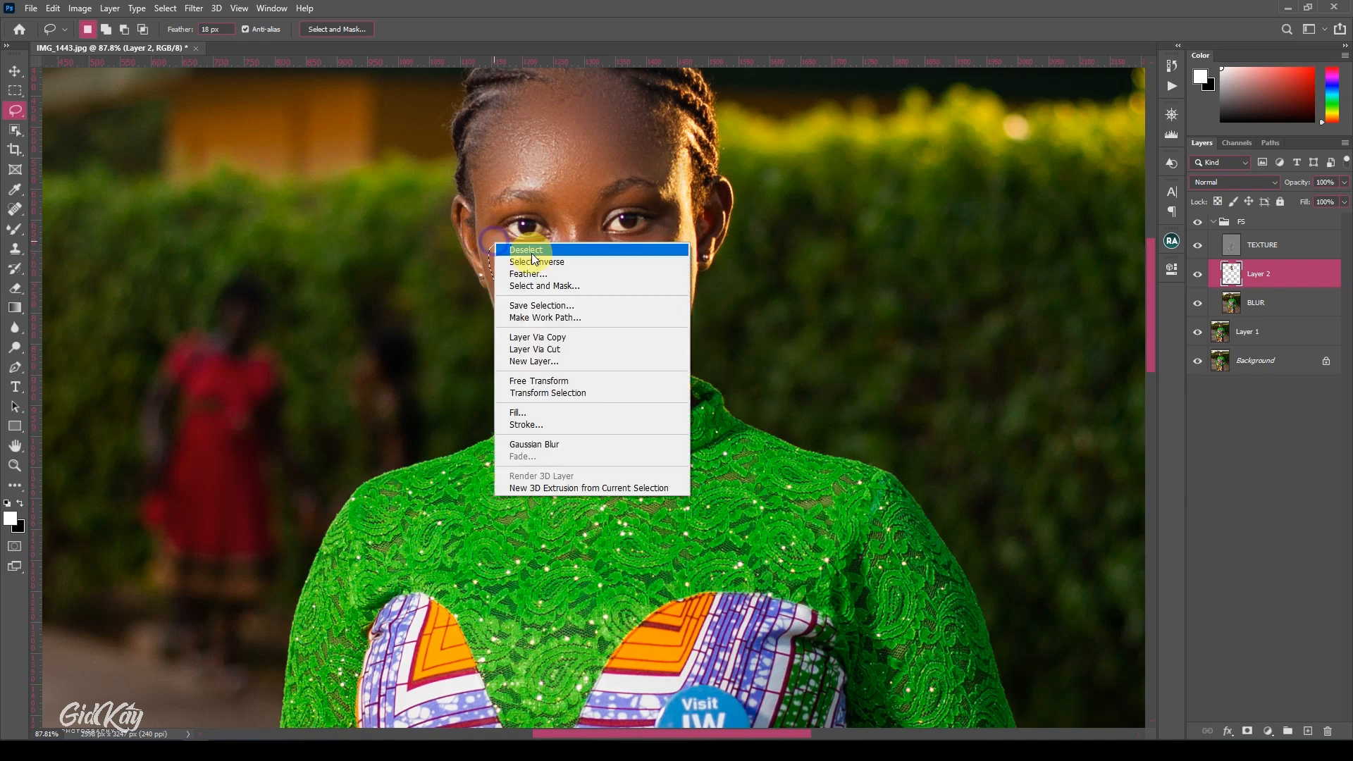
click(577, 445)
right_click(670, 257)
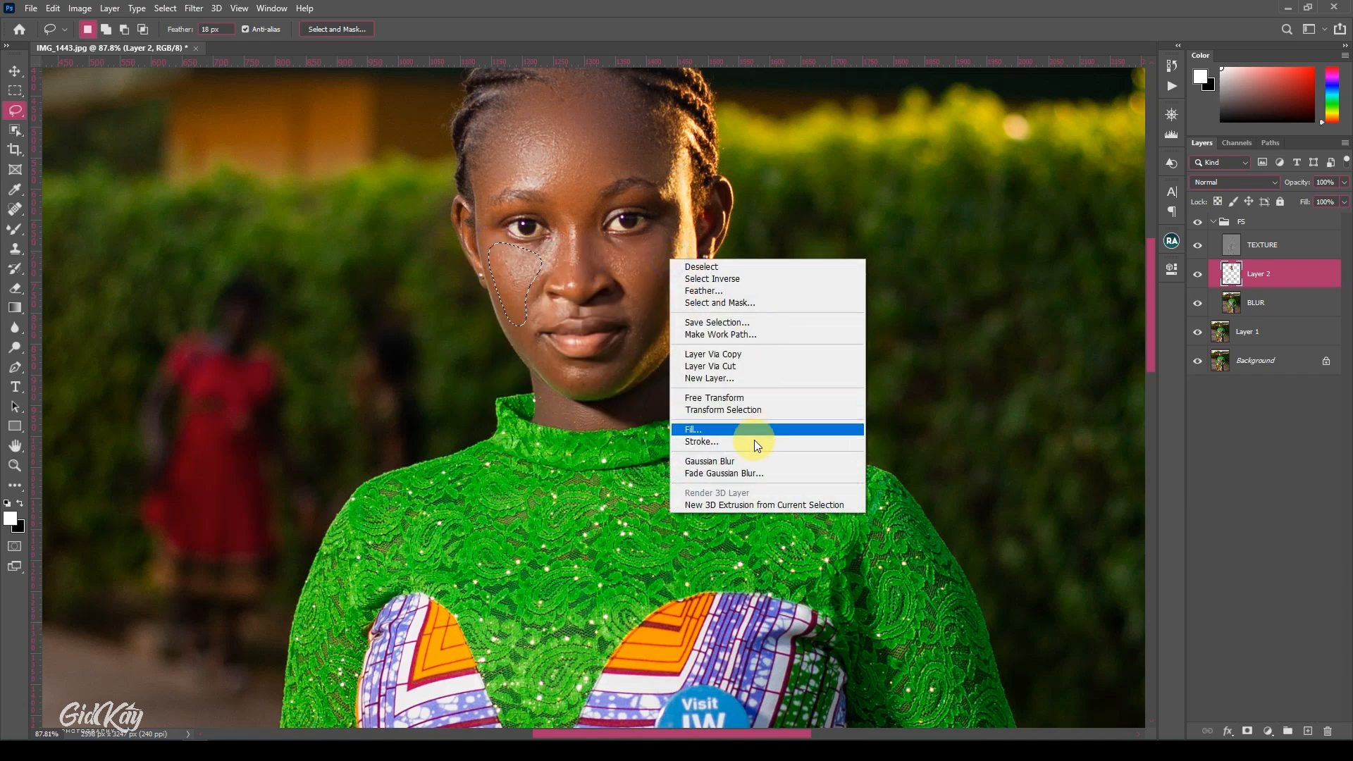
click(743, 471)
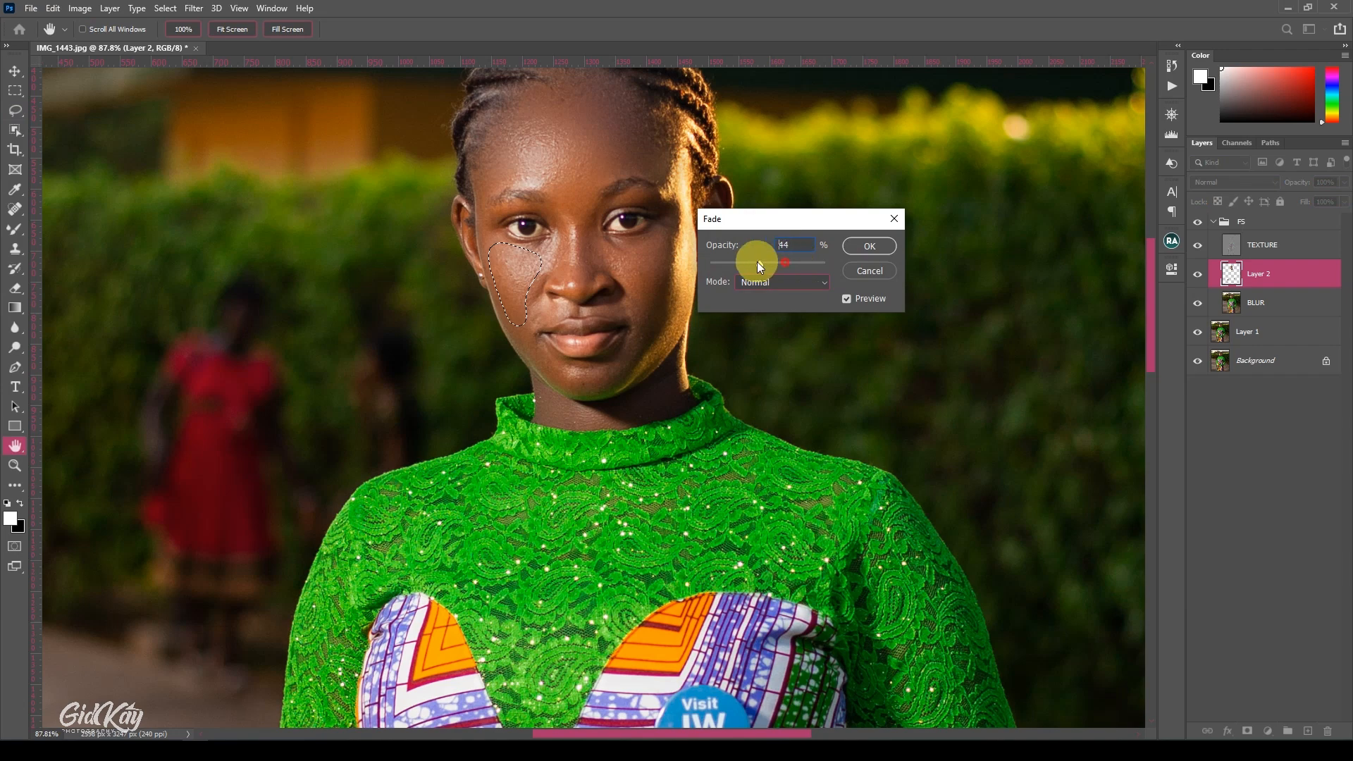
click(869, 246)
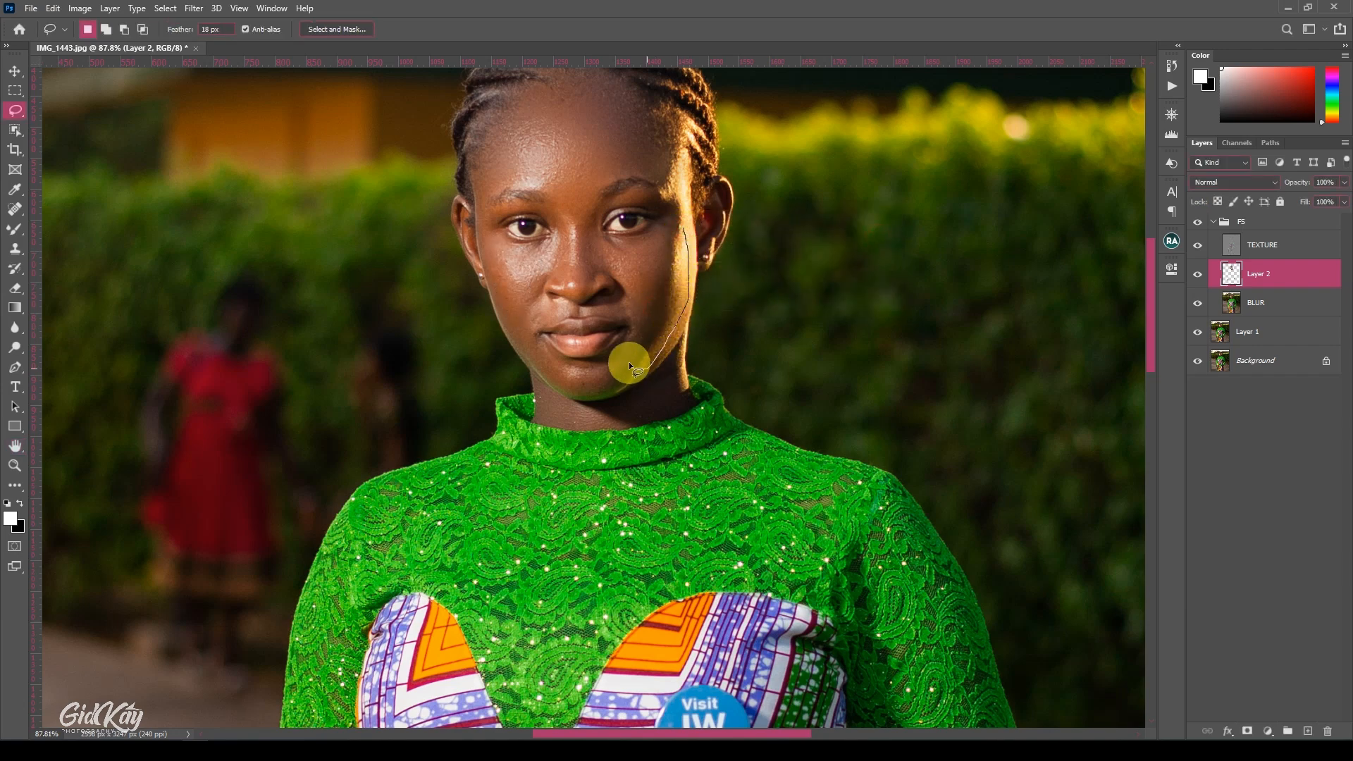
- Lasso the bright edge of the sunlit cheek and jaw, repeat the Gaussian Blur and fade it to 20% opacity
drag(674, 243, 675, 245)
right_click(676, 247)
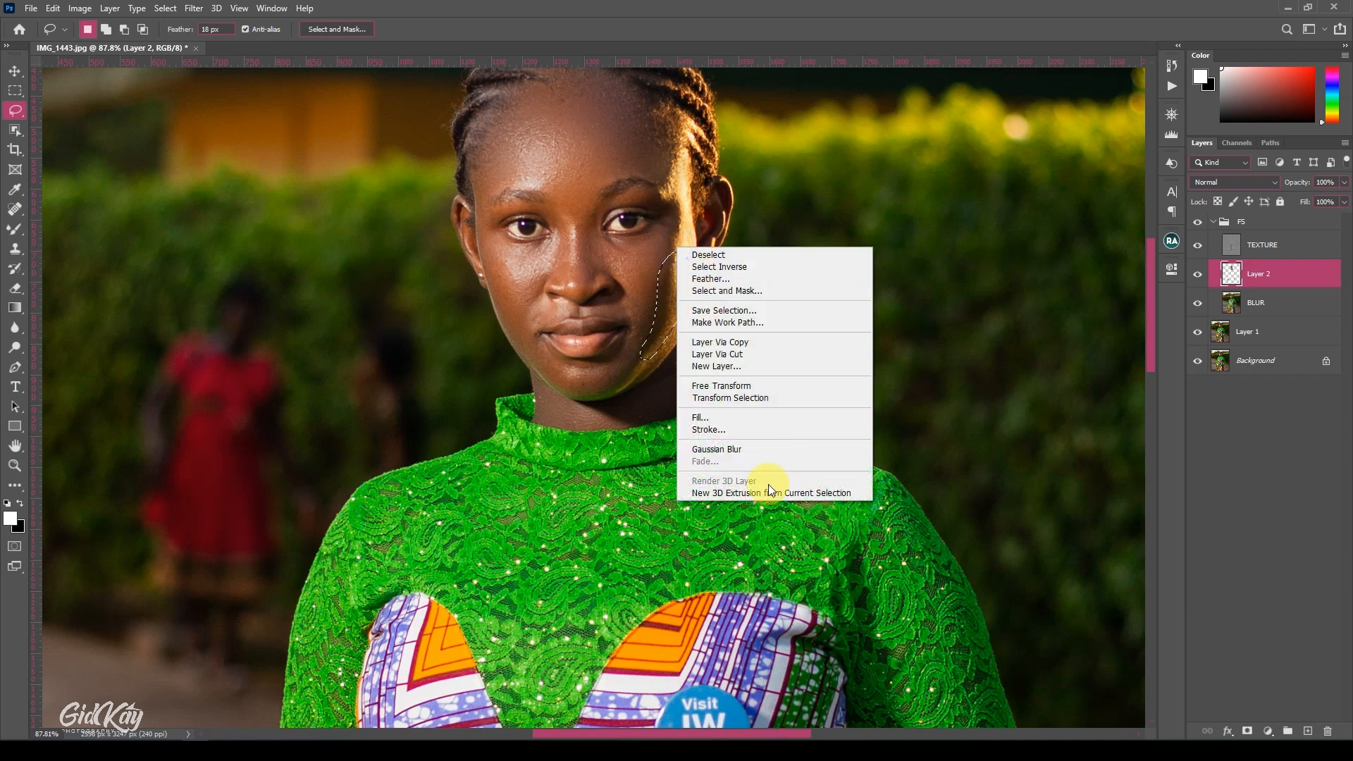
click(758, 445)
right_click(750, 338)
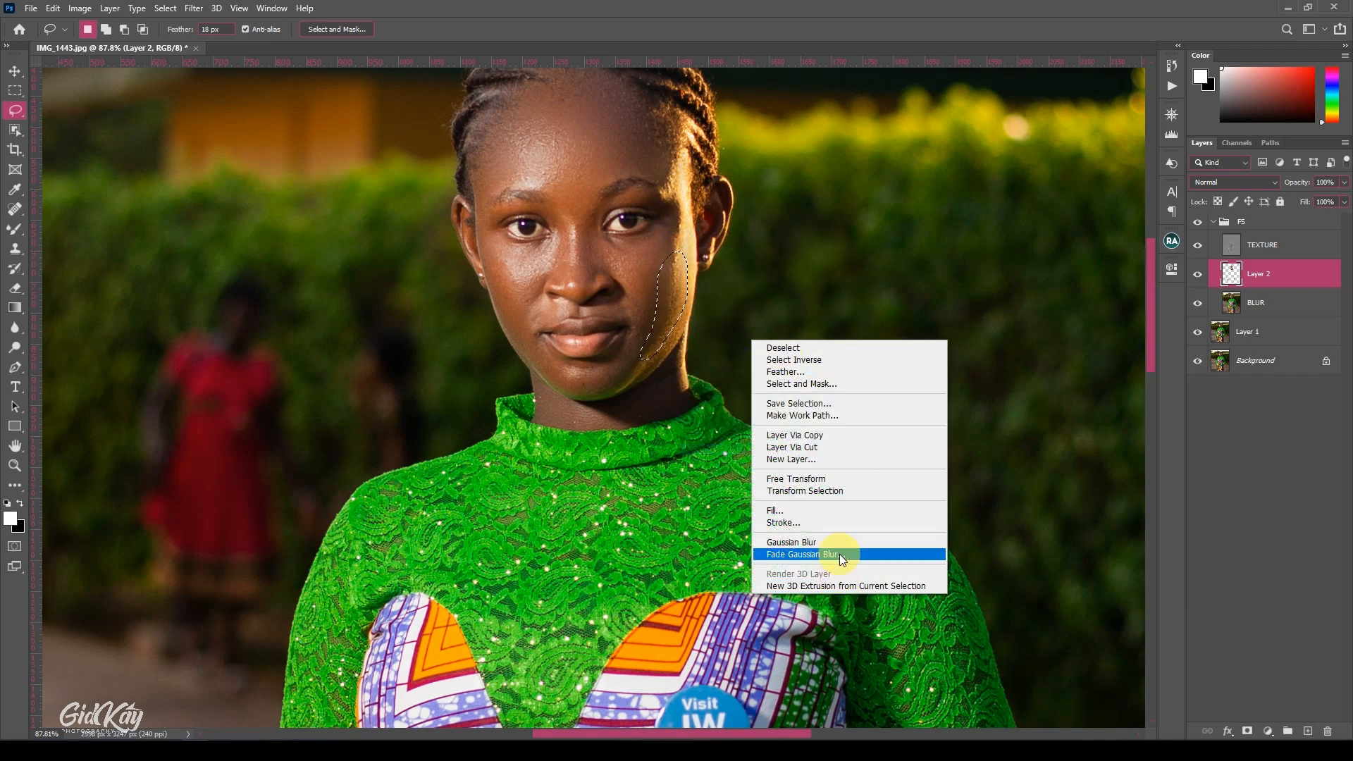
click(839, 554)
drag(761, 265, 733, 263)
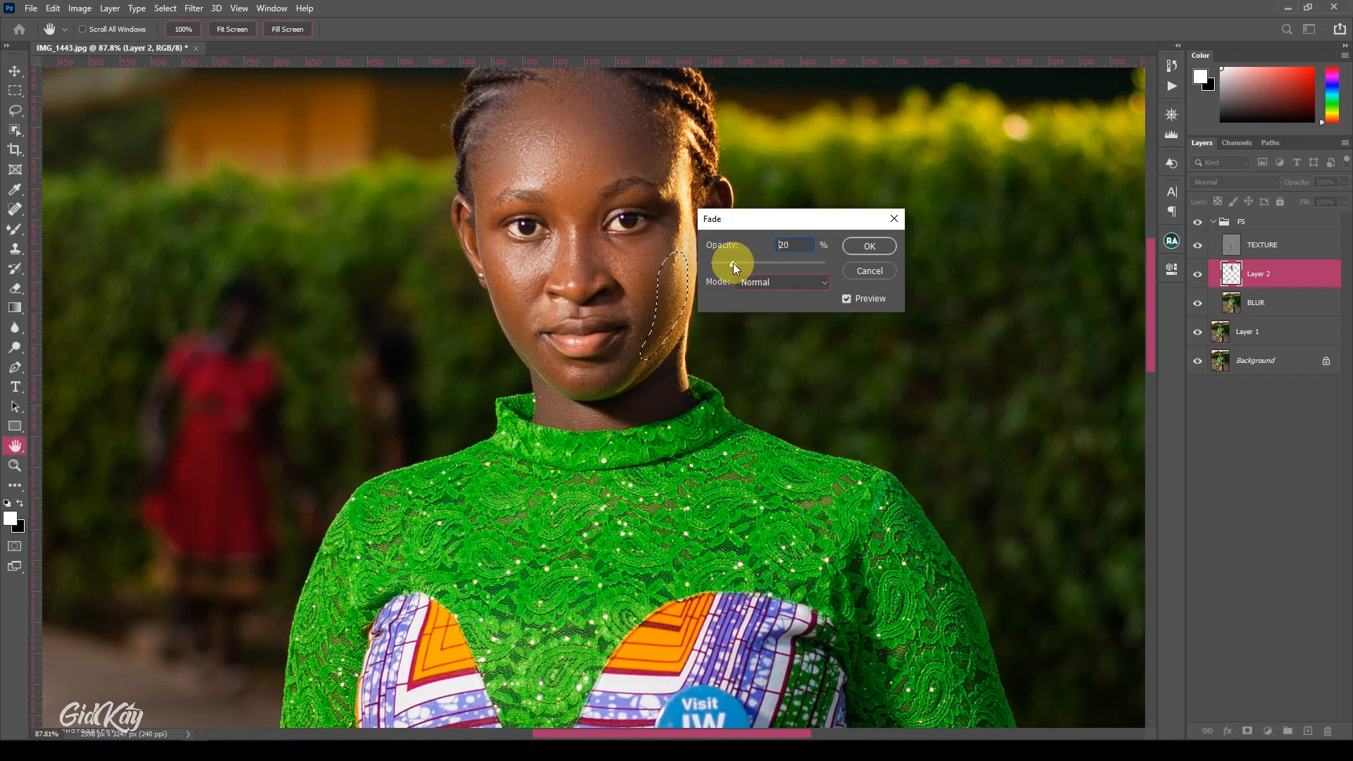
click(861, 243)
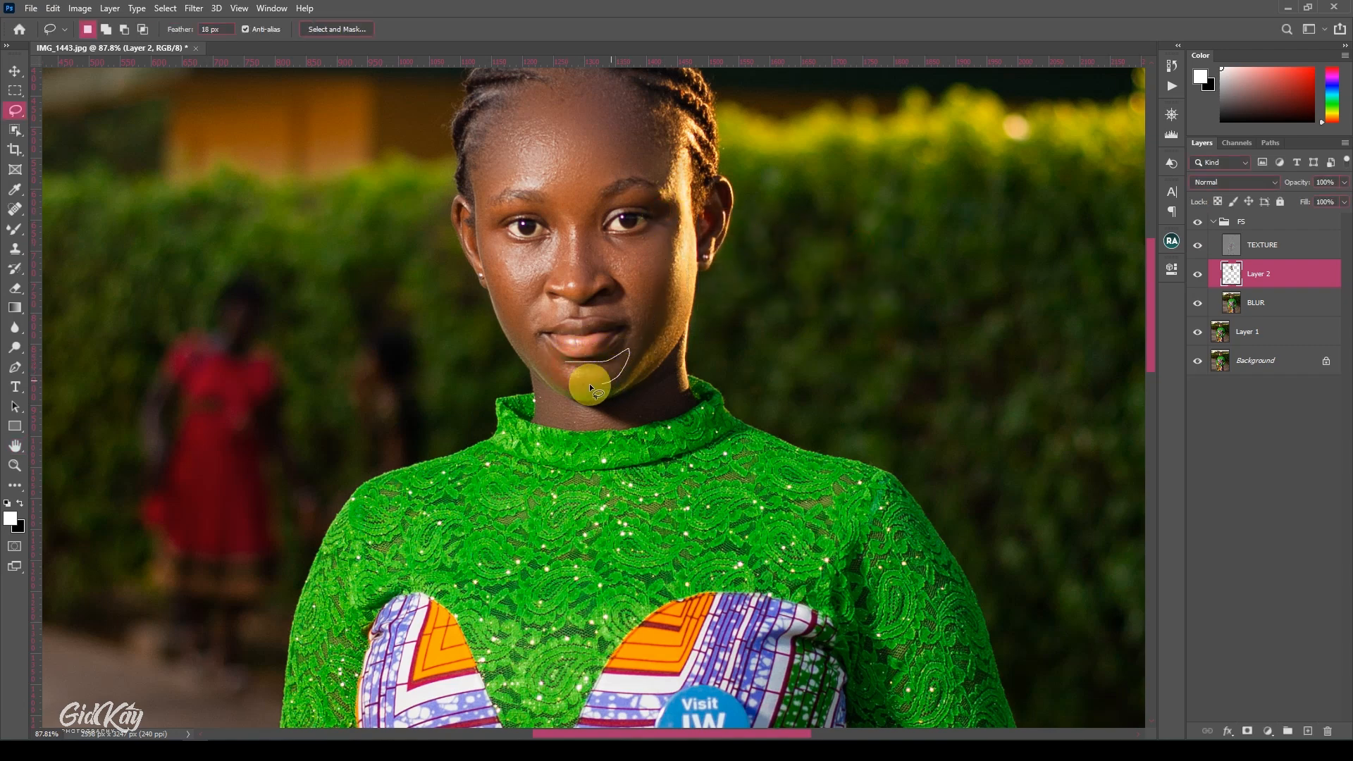
- Repeat the Gaussian Blur on a lasso selection of the chin below the lips, fade it to a low opacity and deselect
right_click(562, 357)
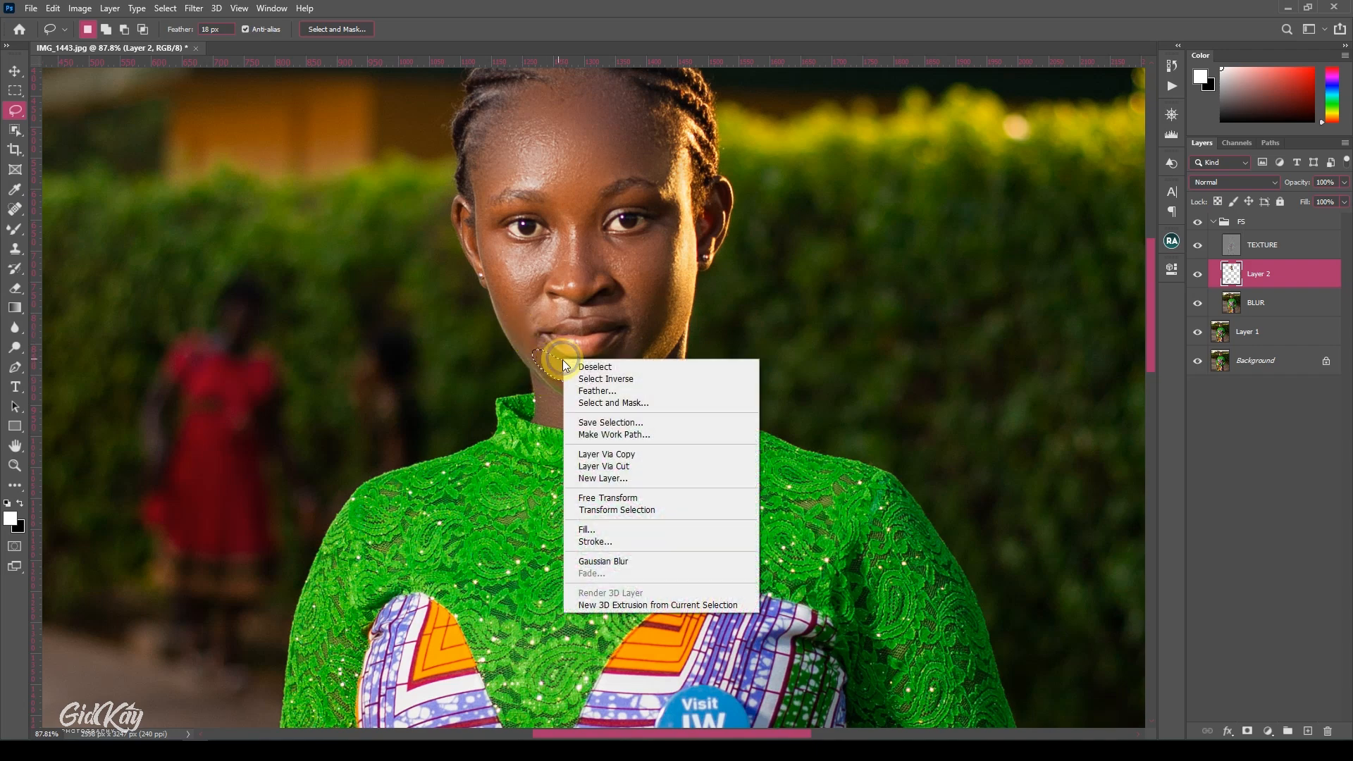
click(631, 559)
right_click(660, 328)
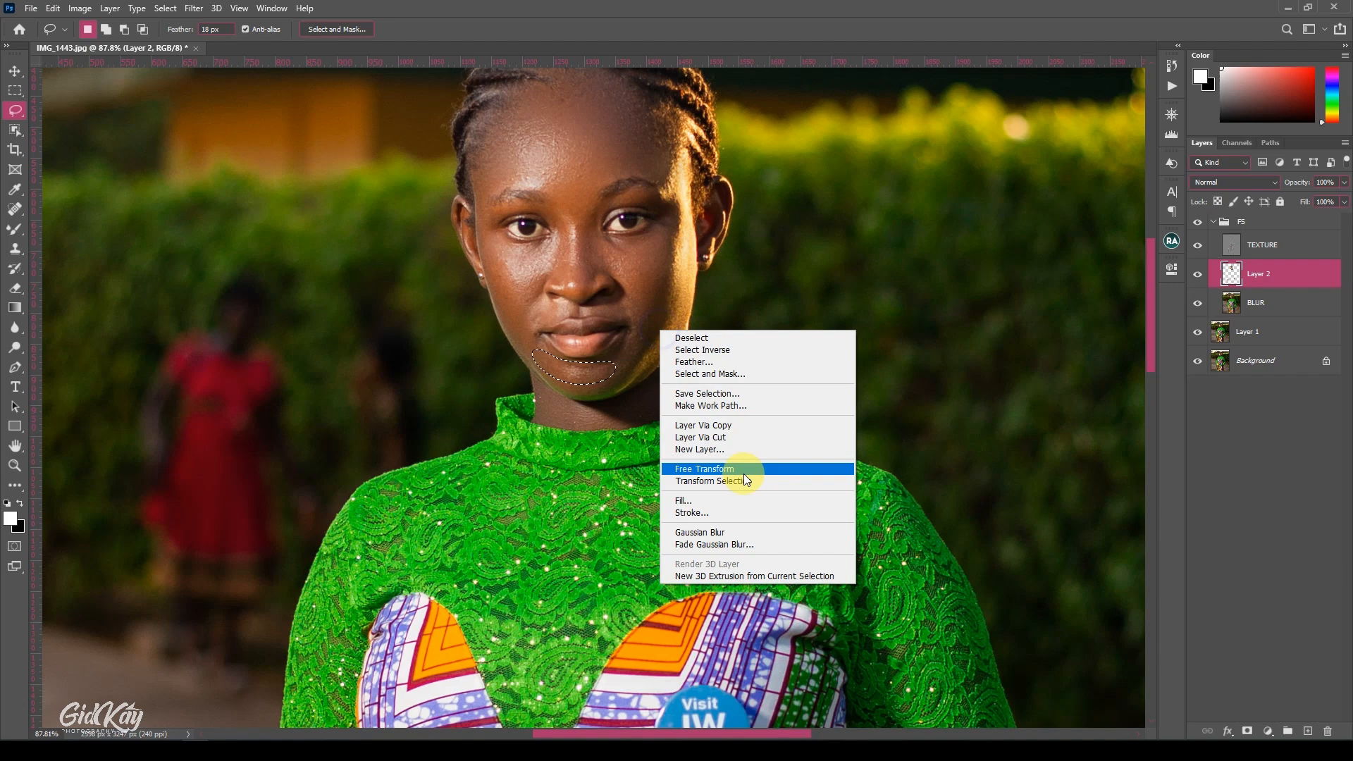
click(724, 547)
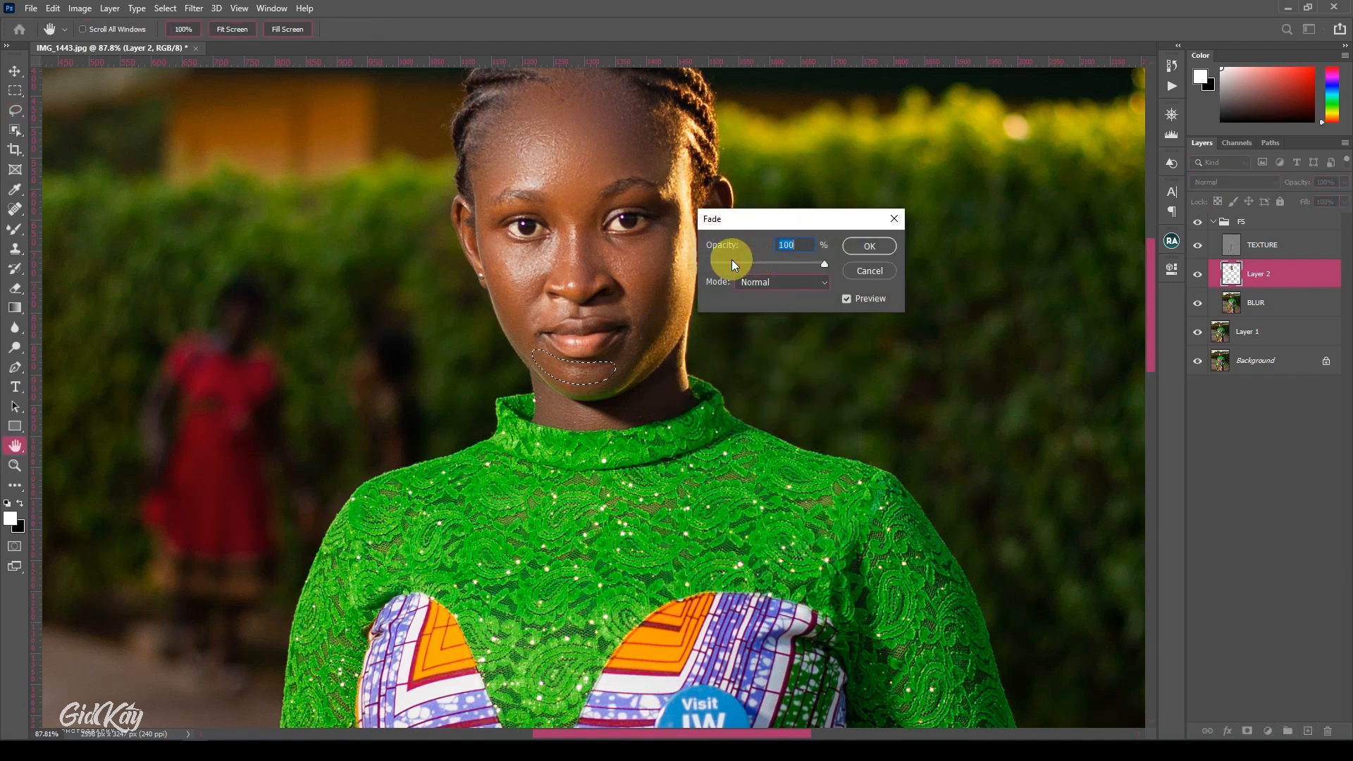
drag(731, 262, 720, 262)
click(856, 245)
click(689, 304)
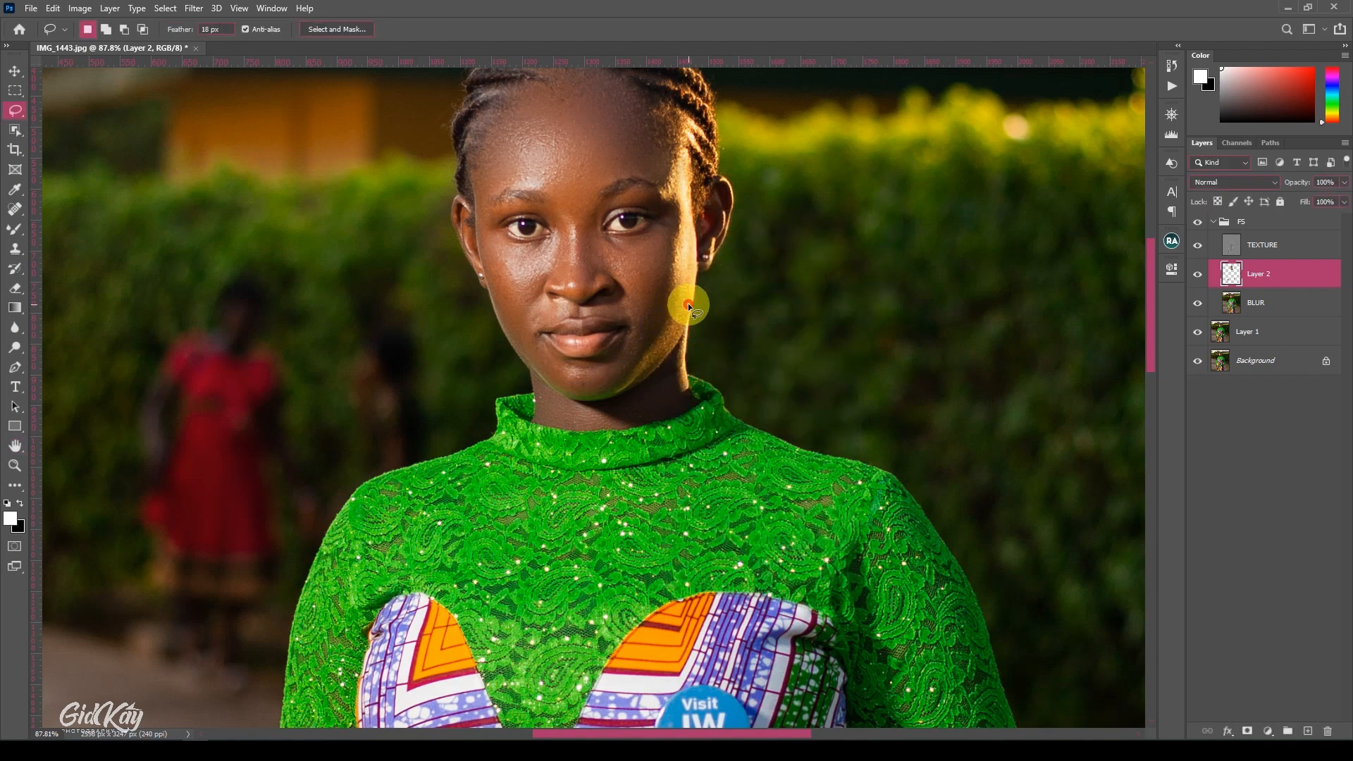
- Lasso the skin below the sleeve cuff on the picture's left, repeat the Gaussian Blur, fade it to 33% opacity and clear the selection
key(ctrl+0)
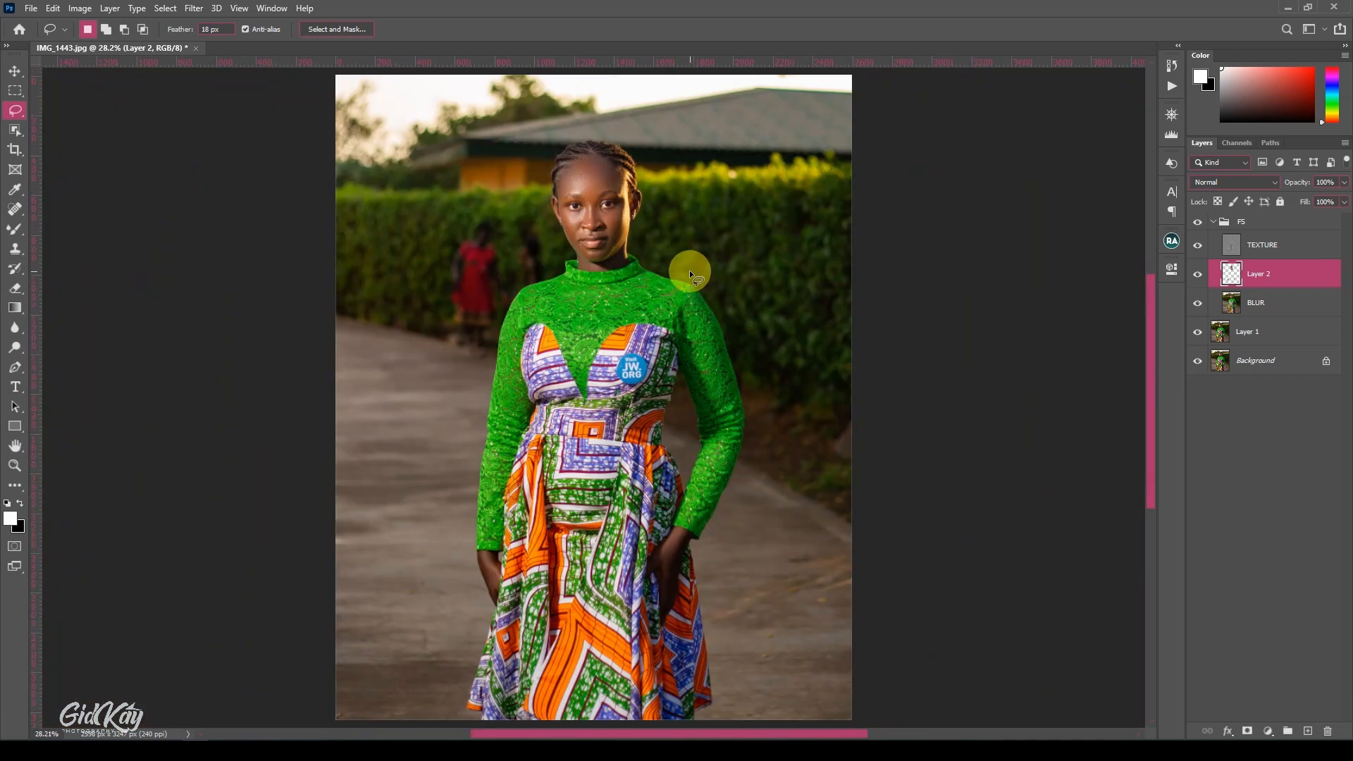
scroll(504, 472, down, 1)
scroll(493, 542, up, 3)
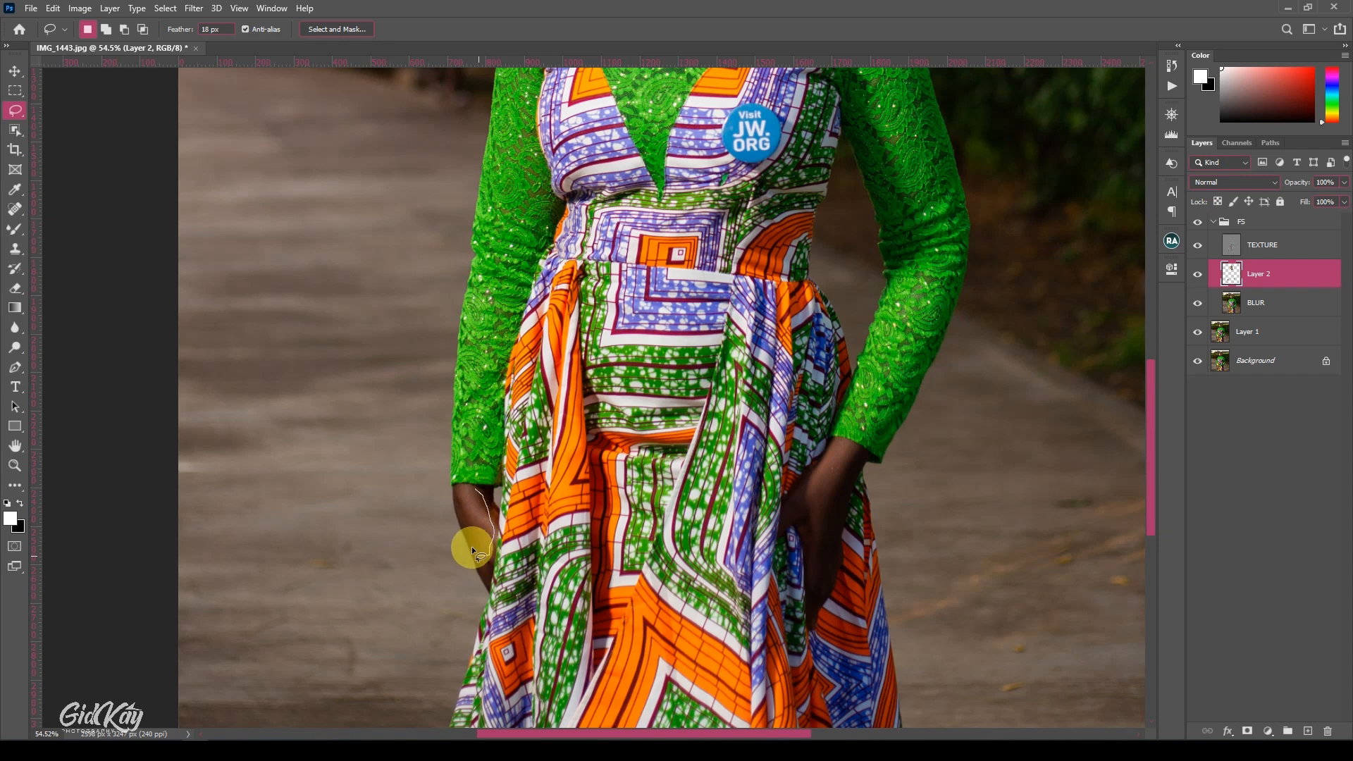
drag(462, 510, 462, 484)
right_click(462, 484)
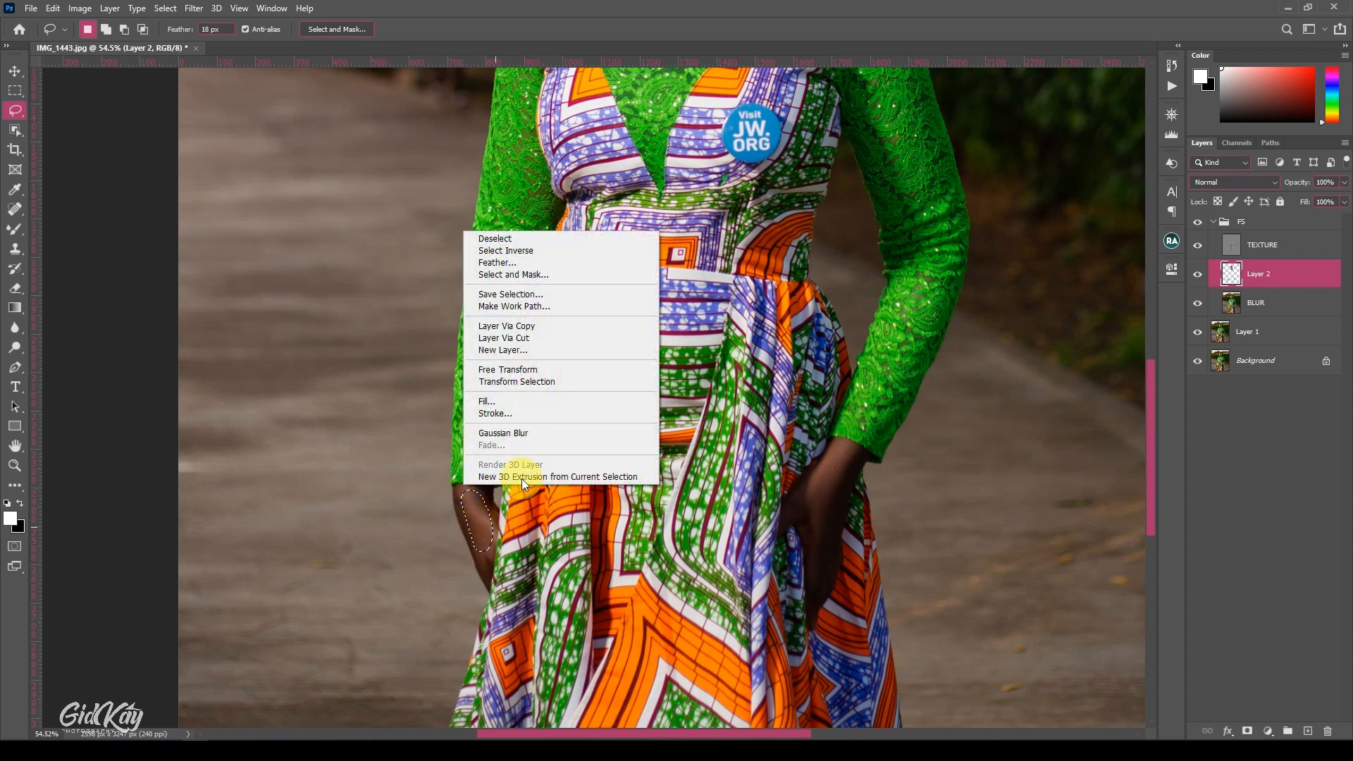
click(531, 431)
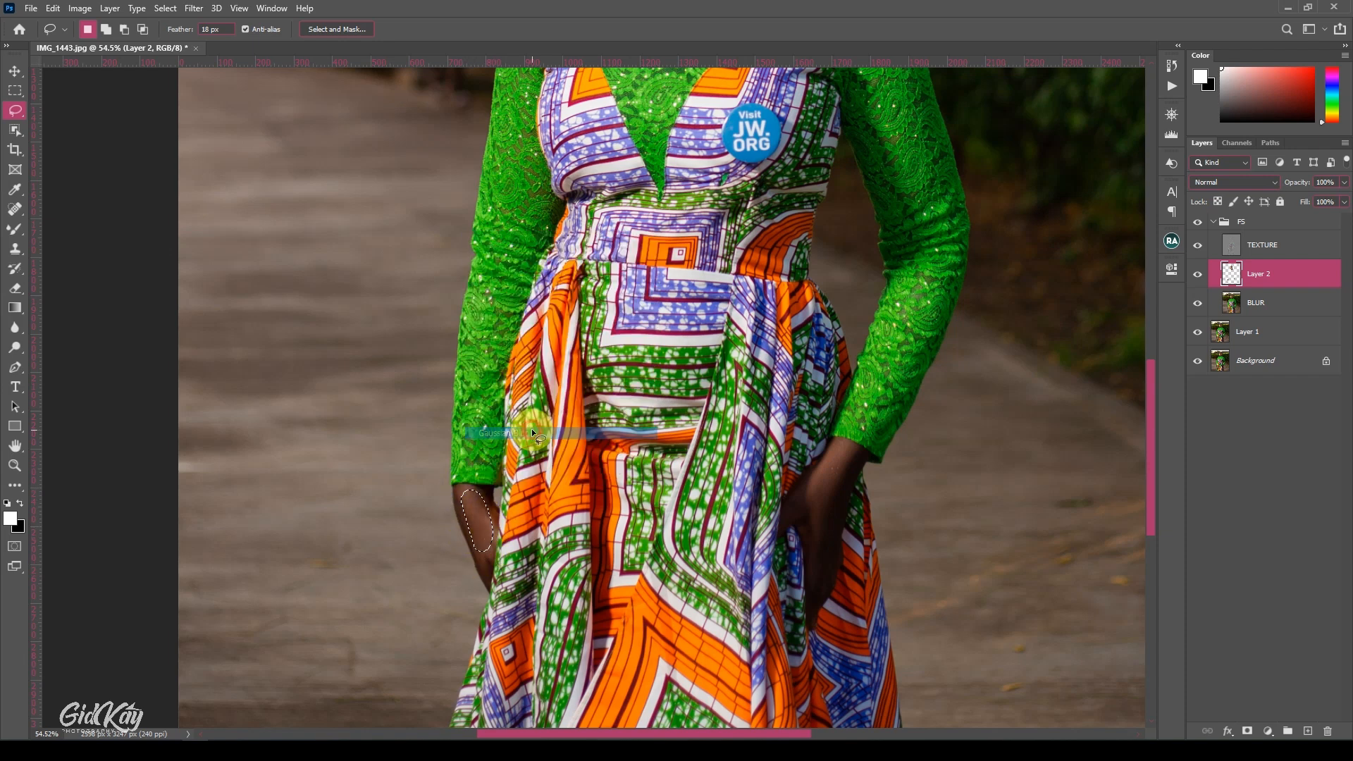
right_click(505, 468)
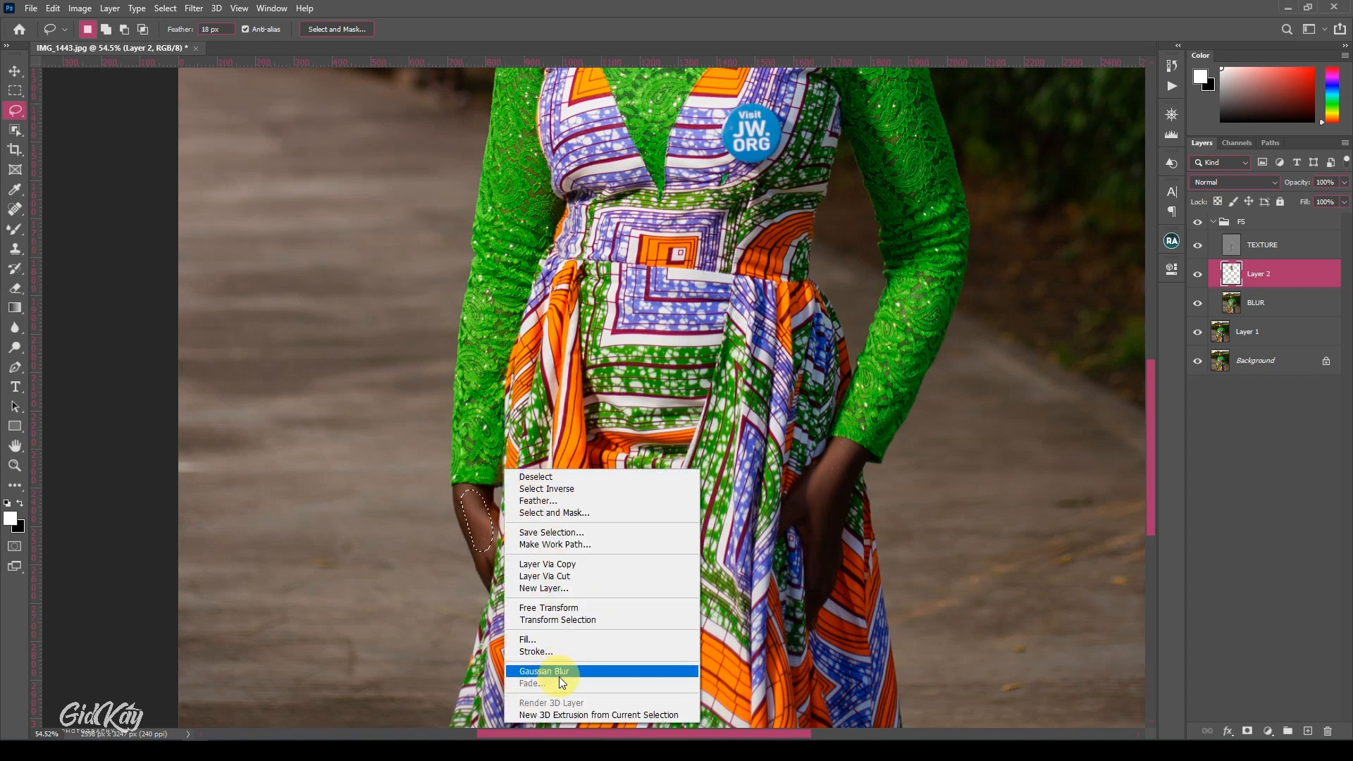
click(559, 673)
right_click(505, 498)
click(569, 455)
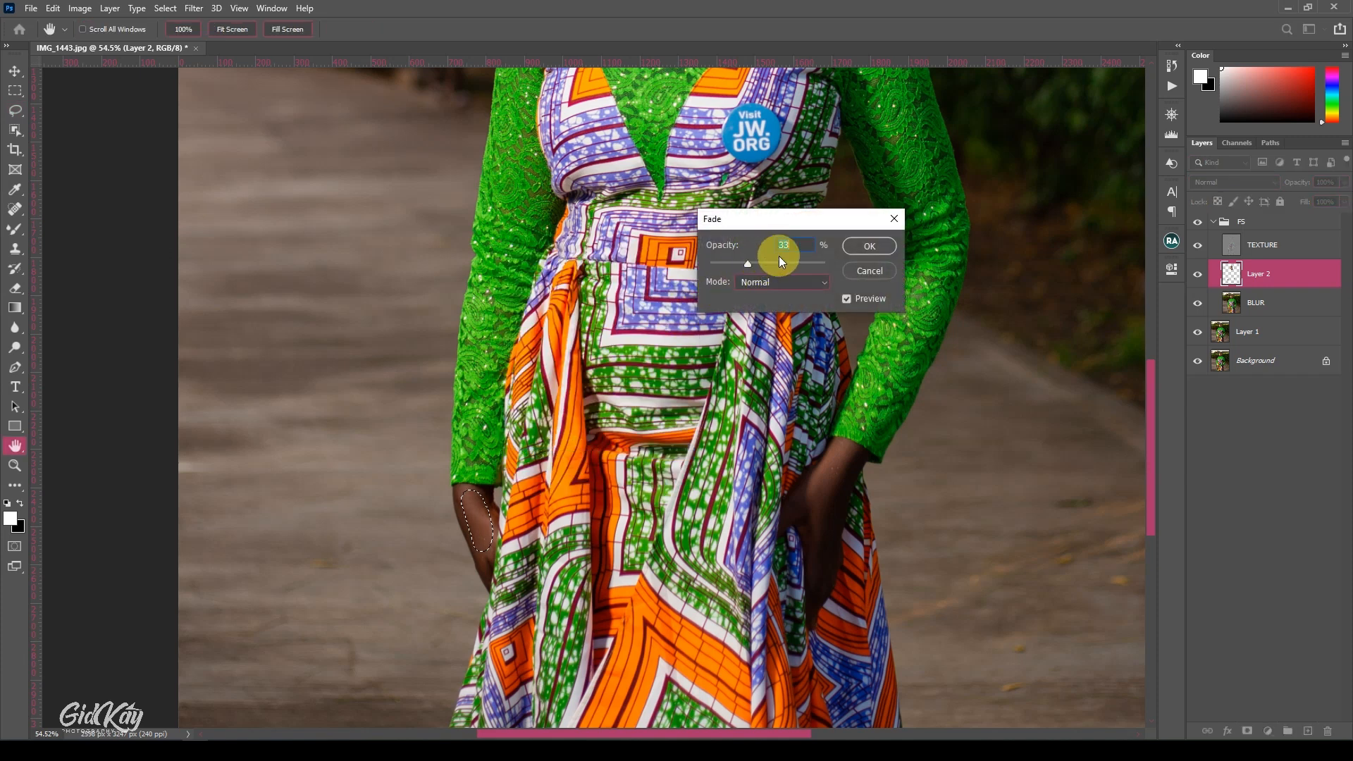
click(869, 245)
click(858, 462)
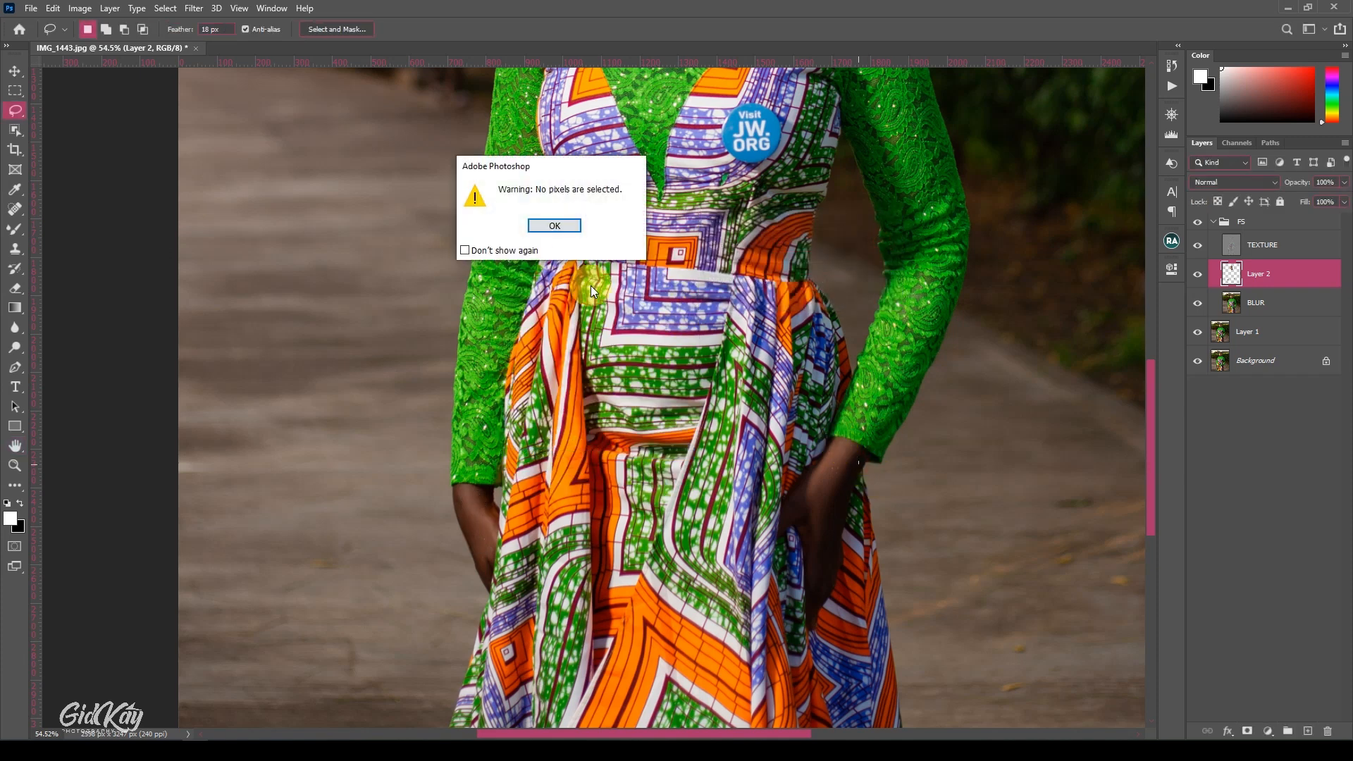
click(554, 224)
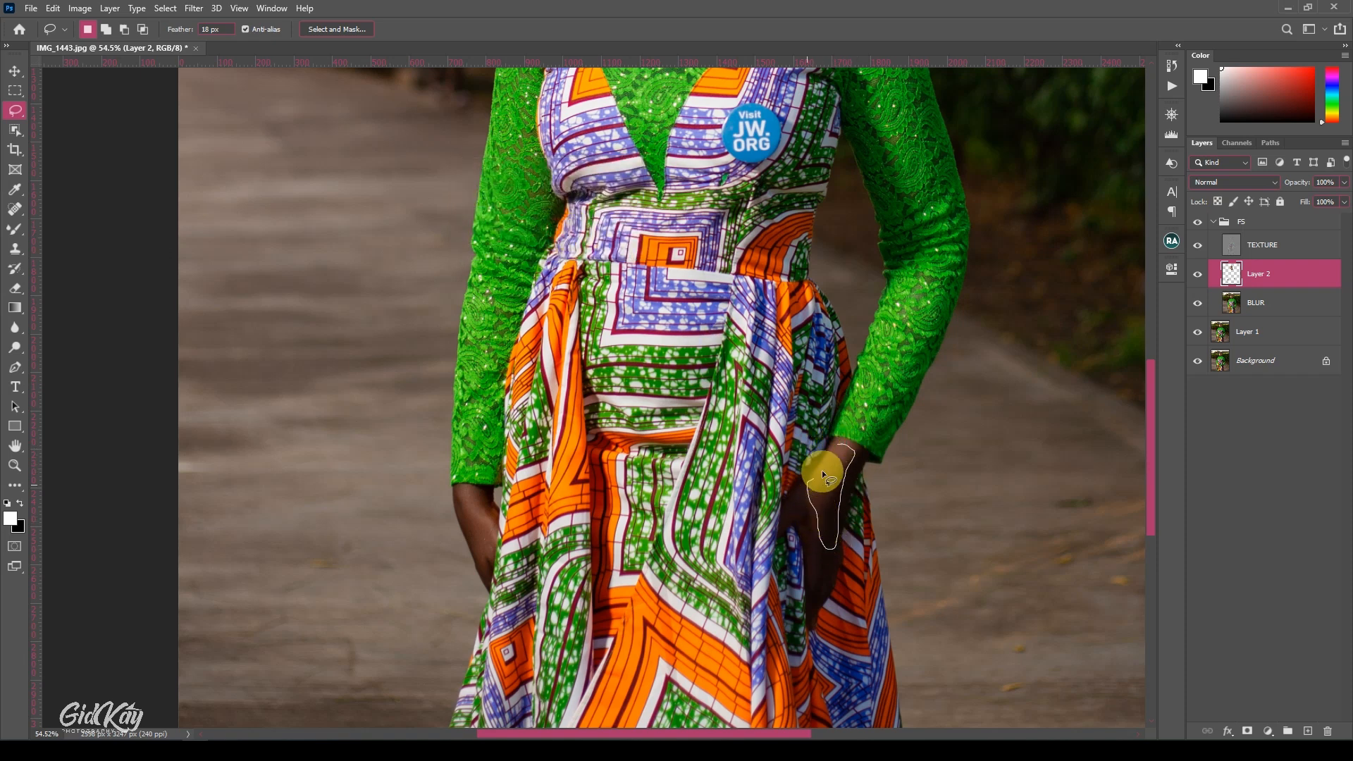
- Lasso the back of the hand on the picture's right, repeat the Gaussian Blur, fade it to 29% opacity and deselect
right_click(829, 461)
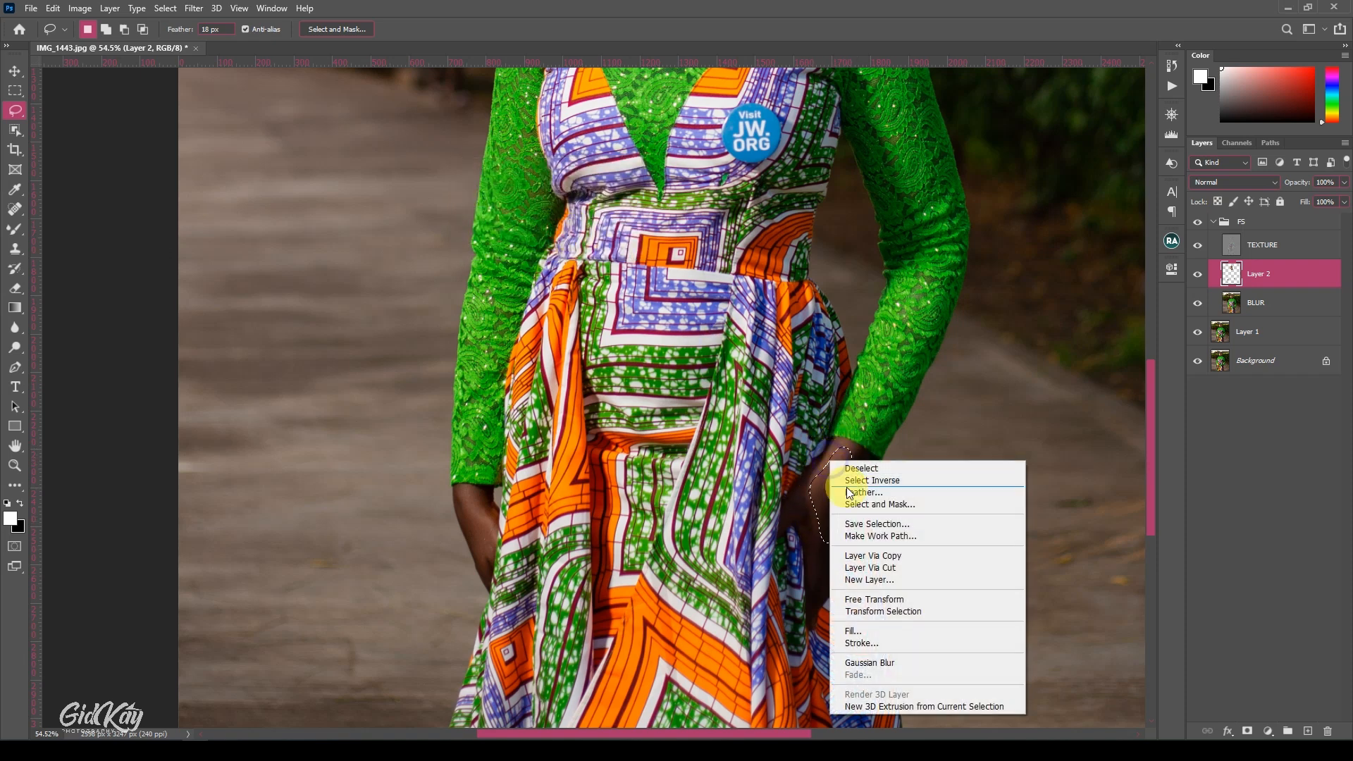
click(885, 663)
right_click(885, 557)
click(924, 699)
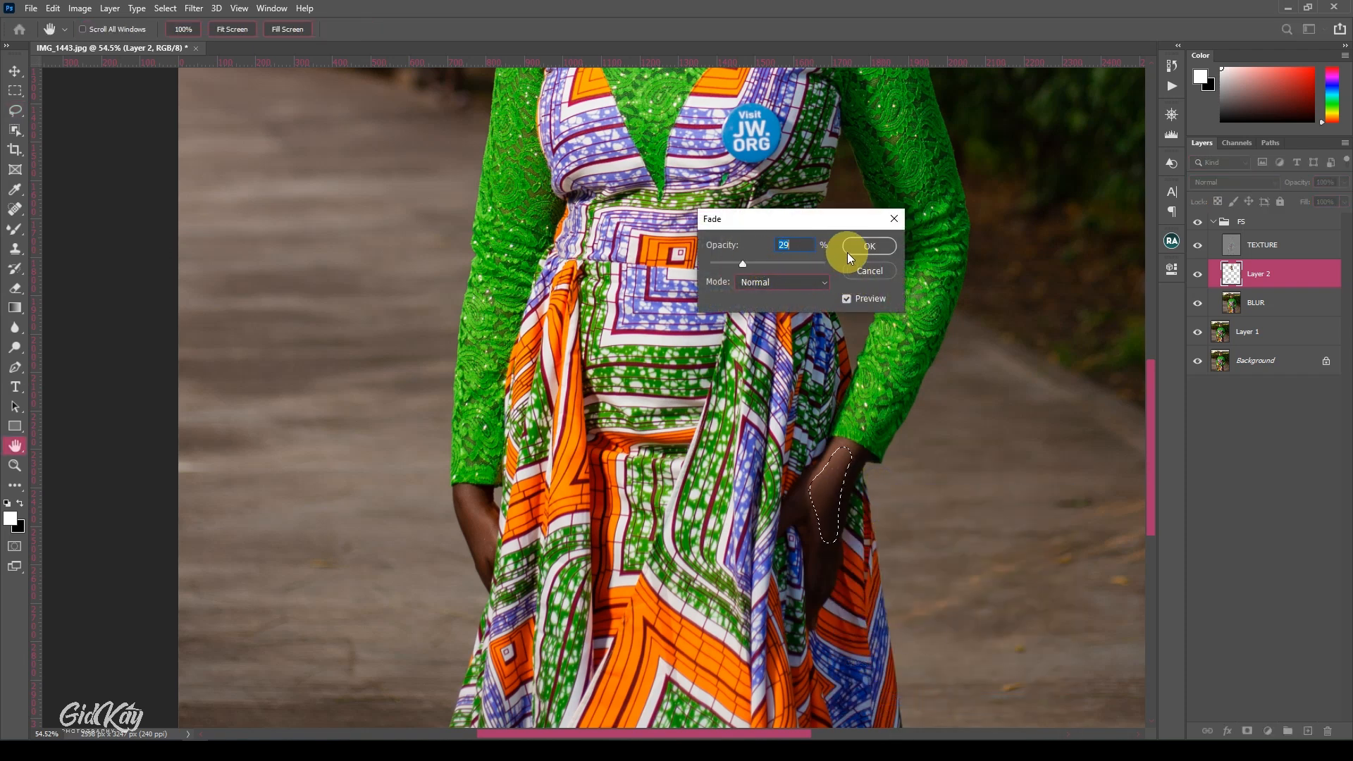
click(863, 245)
key(ctrl+d)
- Collapse the FS group and toggle its visibility to compare the whole portrait with and without the skin retouching
key(ctrl+0)
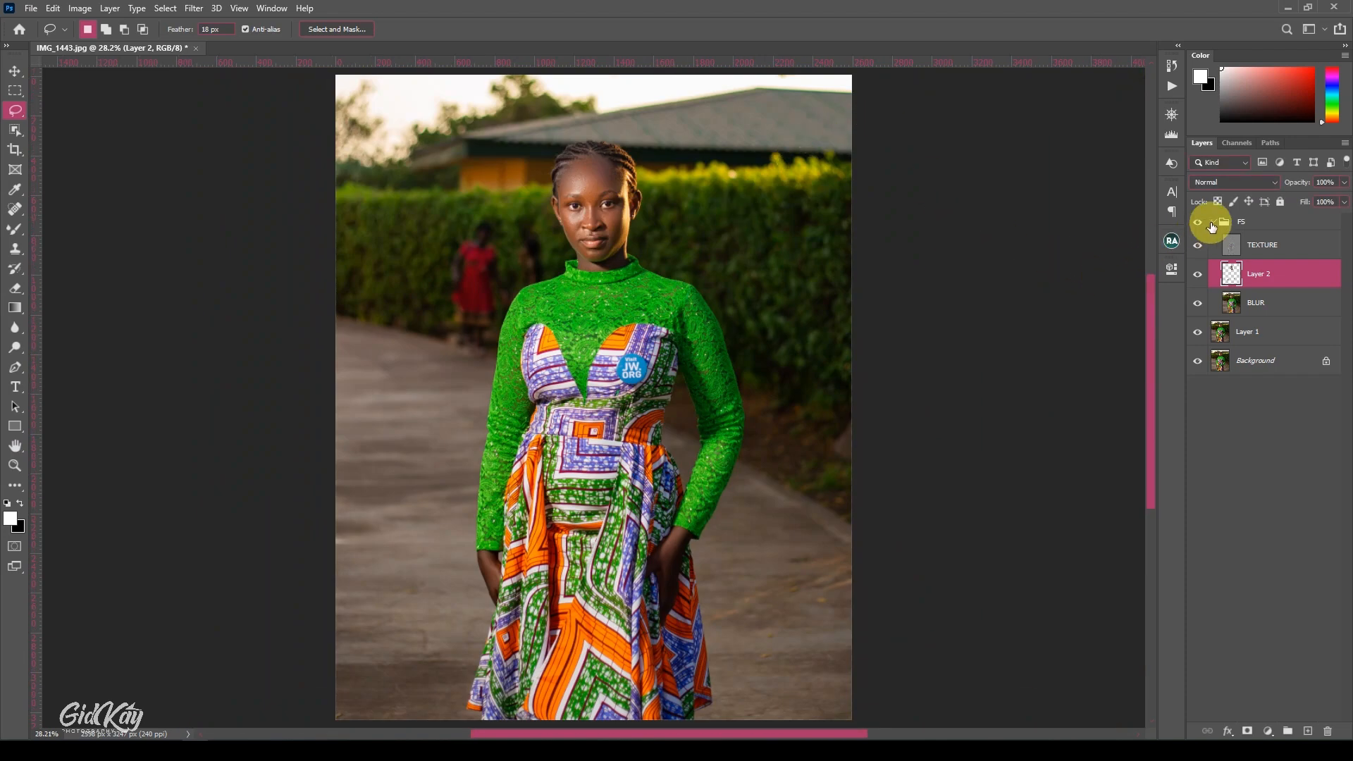
click(1211, 220)
click(1173, 112)
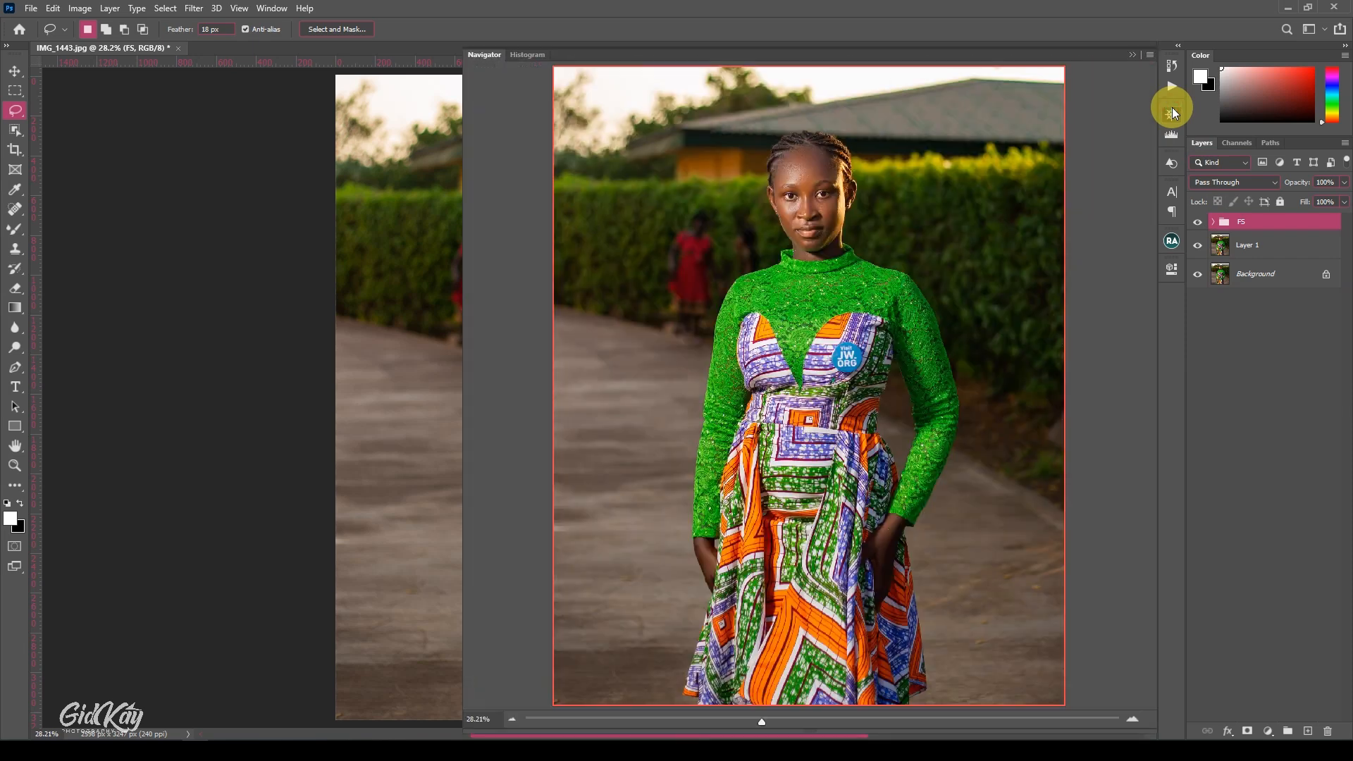
click(1197, 222)
click(1197, 222)
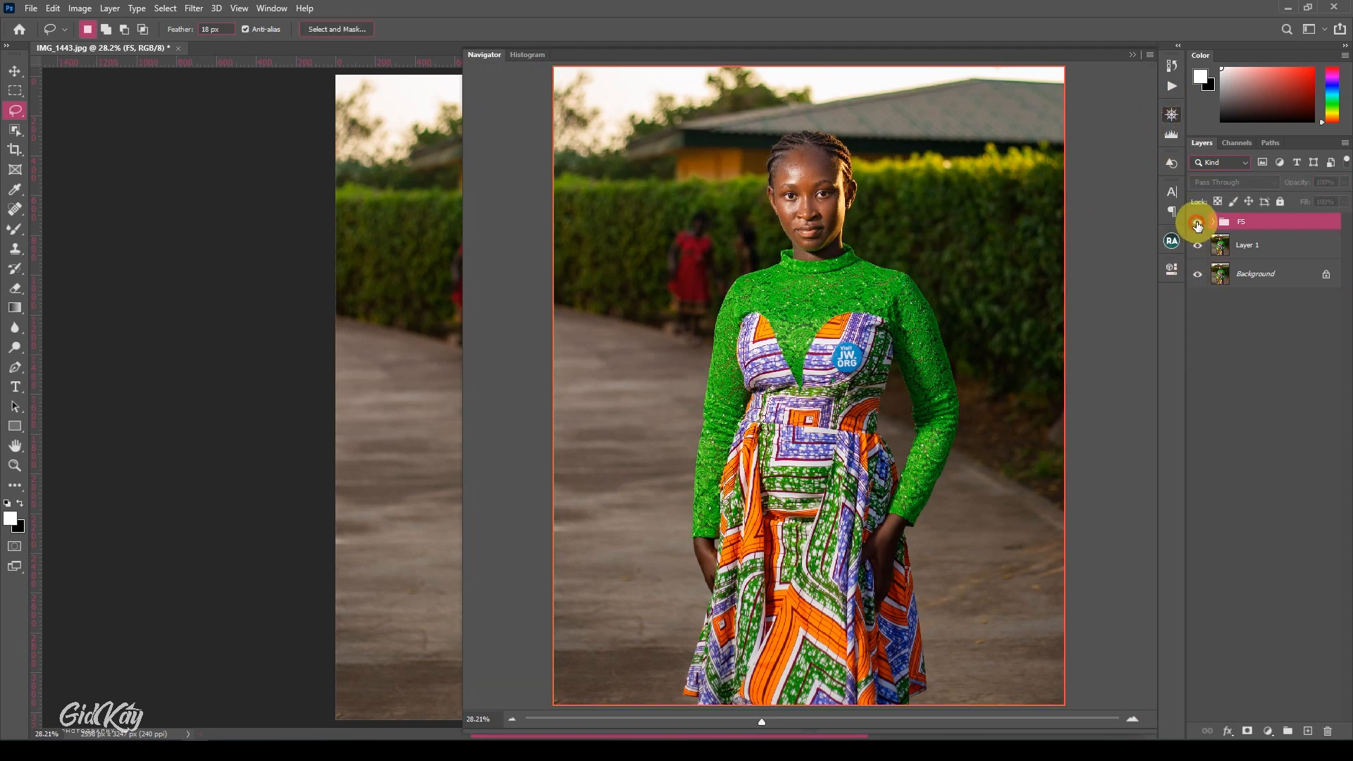
click(1197, 223)
click(1197, 223)
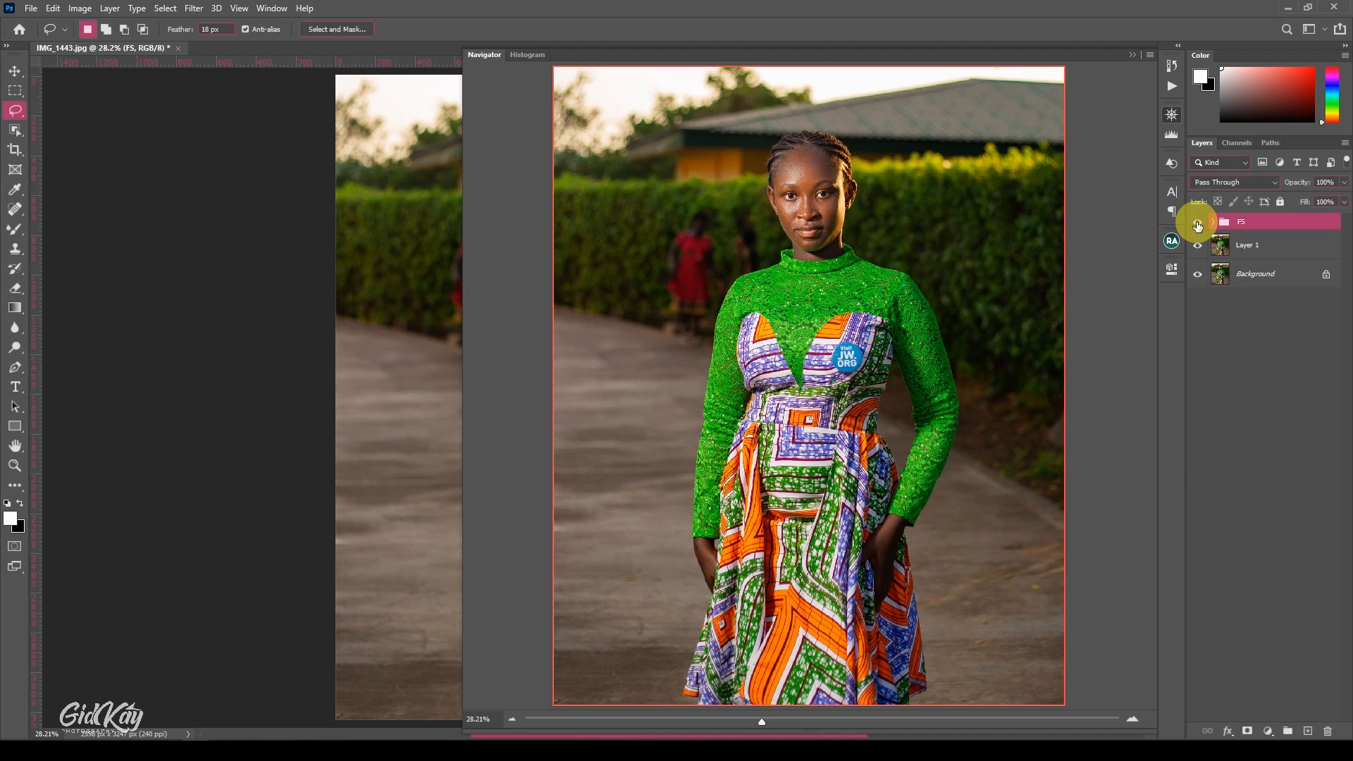
click(1132, 54)
- Compare the face up close with the FS group hidden and shown, ending with the group visible and the whole picture in view
scroll(569, 163, up, 3)
scroll(698, 192, up, 2)
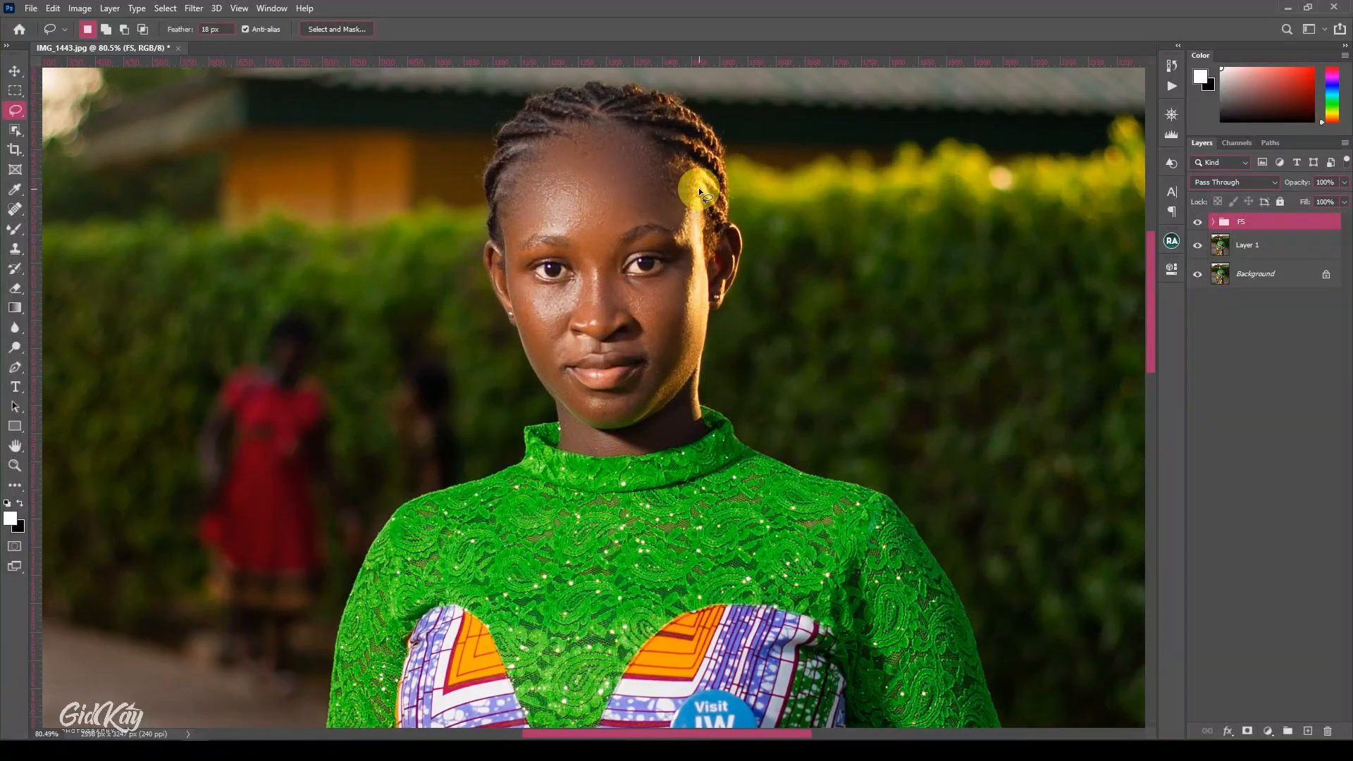
click(1200, 222)
click(1199, 222)
click(1200, 222)
click(1200, 222)
key(ctrl+0)
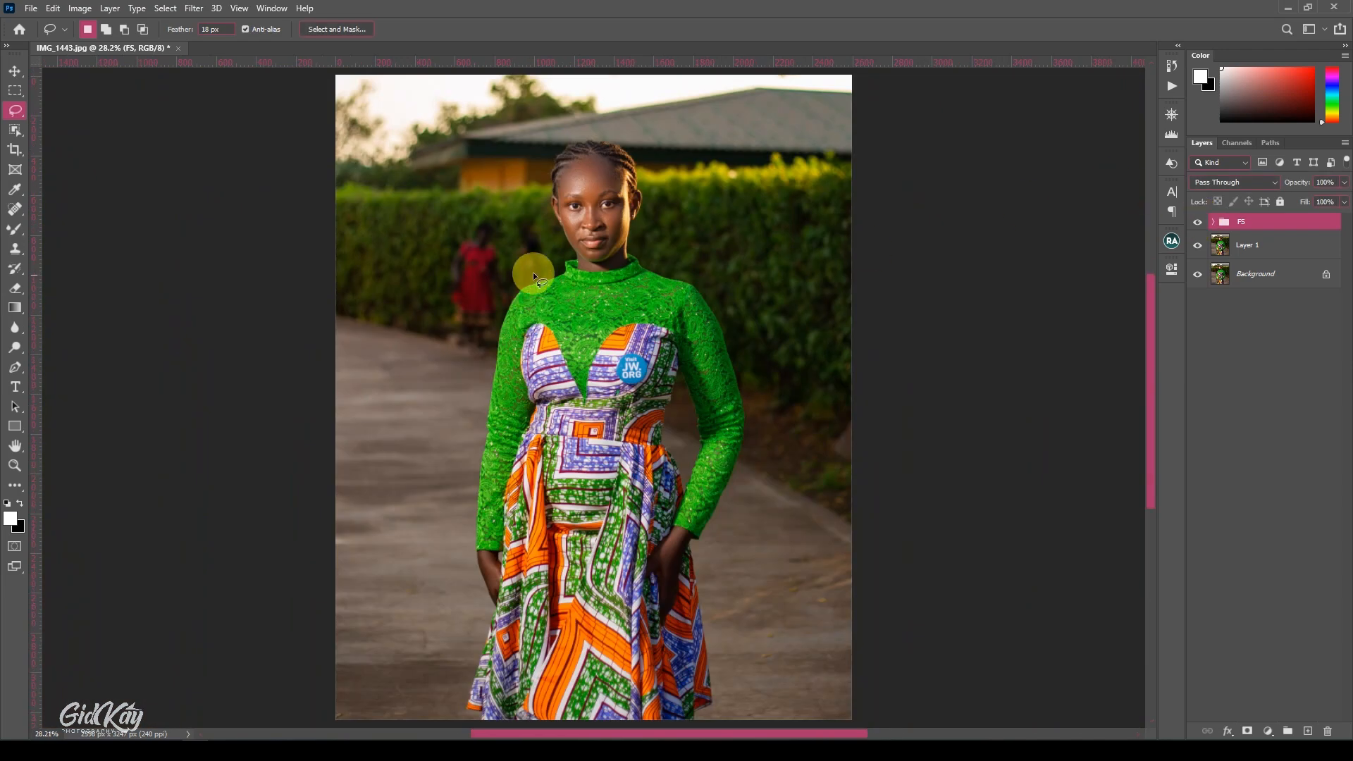